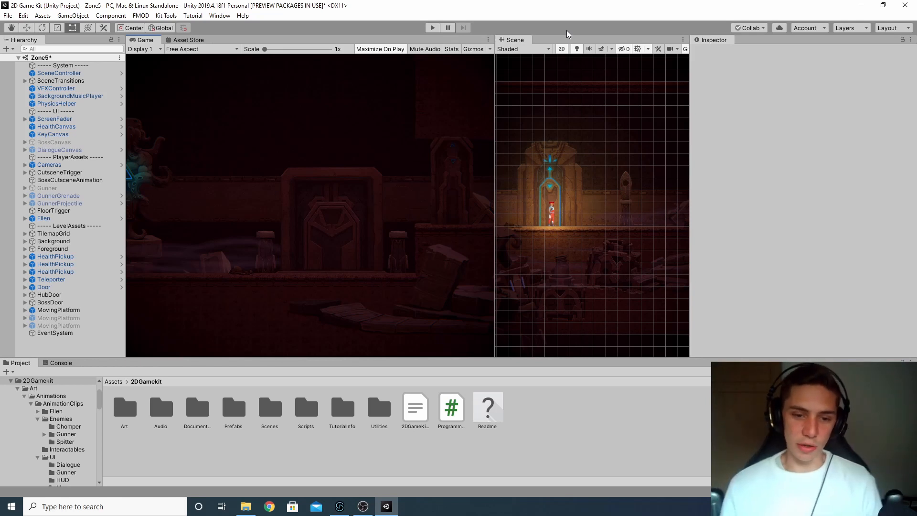
Play-test Zone5, moving the character past the health chests and off the ledge to trigger the boss cutscene.
{"action": "key", "text": "ctrl+p"}
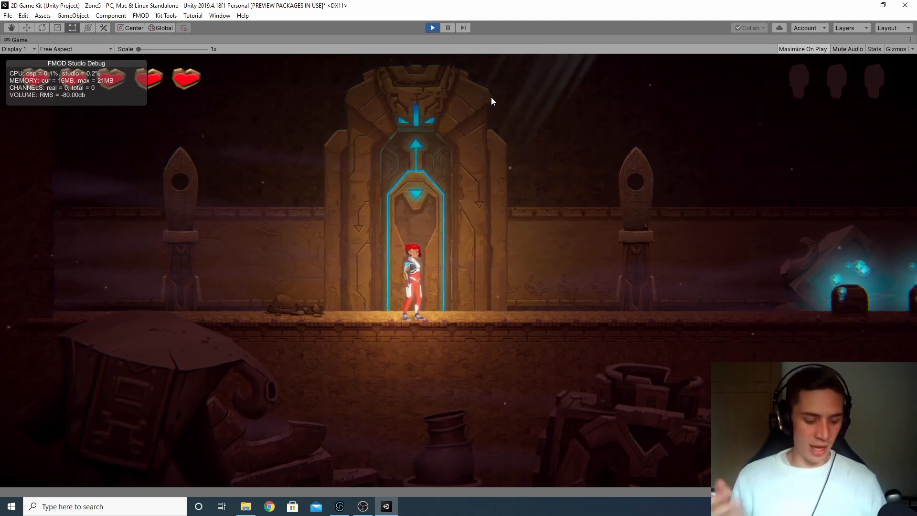
{"action": "key", "text": "d"}
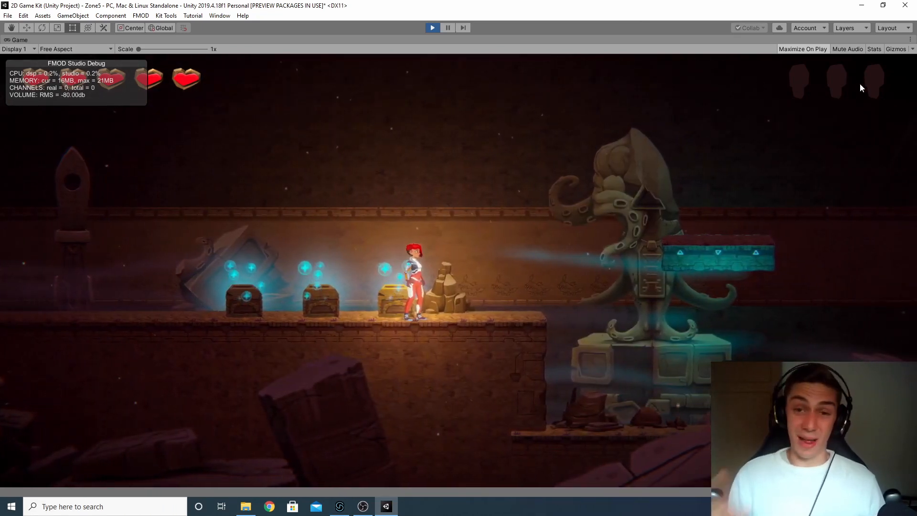
{"action": "key", "text": "d"}
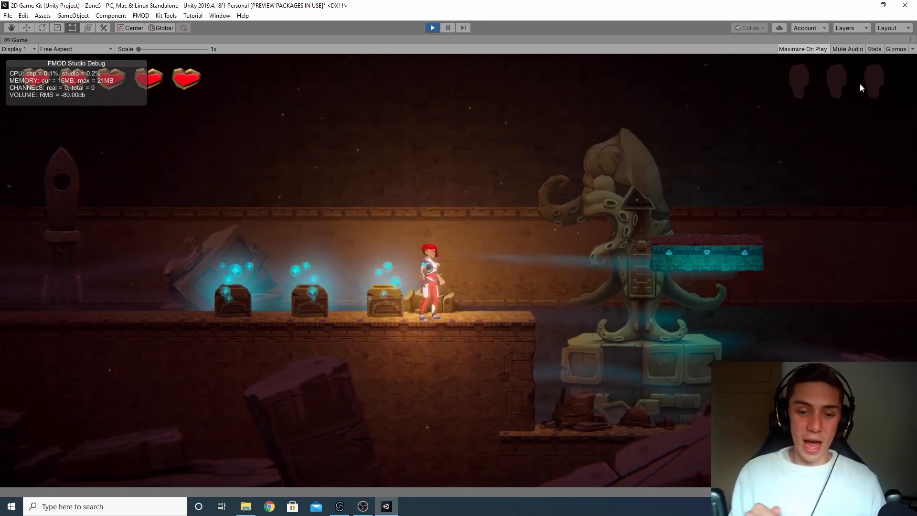
{"action": "key", "text": "a"}
{"action": "key", "text": "d"}
{"action": "key", "text": "d"}
{"action": "key", "text": "space"}
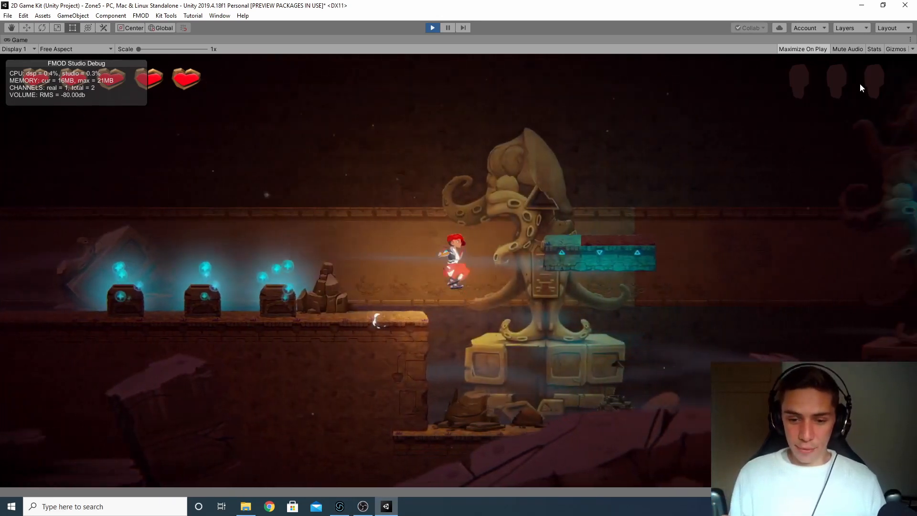
{"action": "key", "text": "d"}
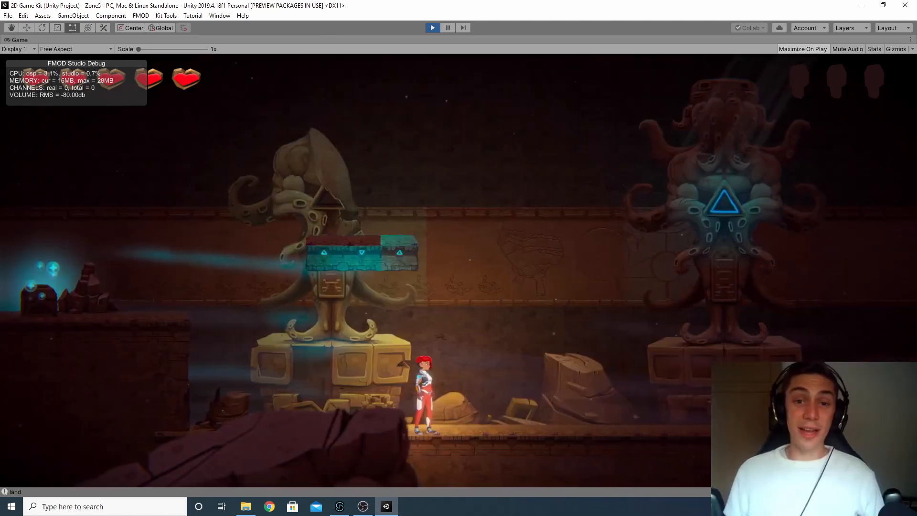
{"action": "key", "text": "d"}
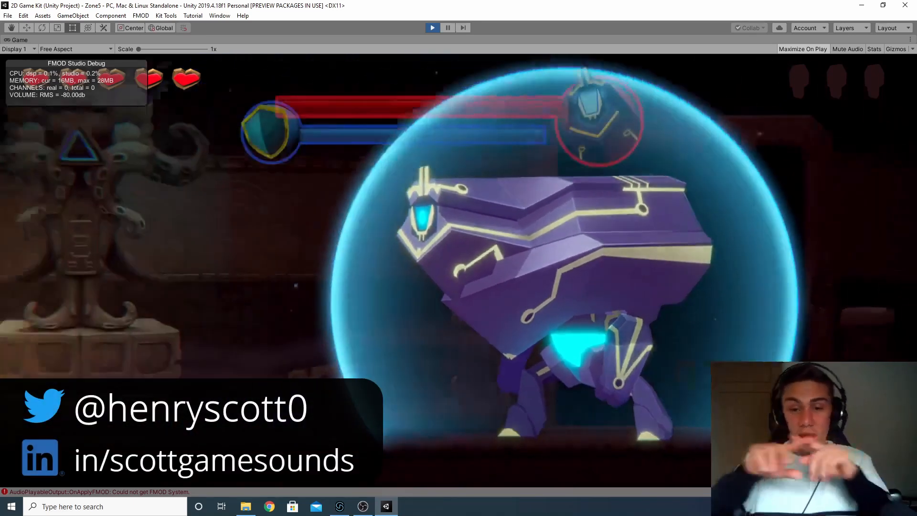
Retreat from the boss, pause the game and stop the play test.
{"action": "key", "text": "a"}
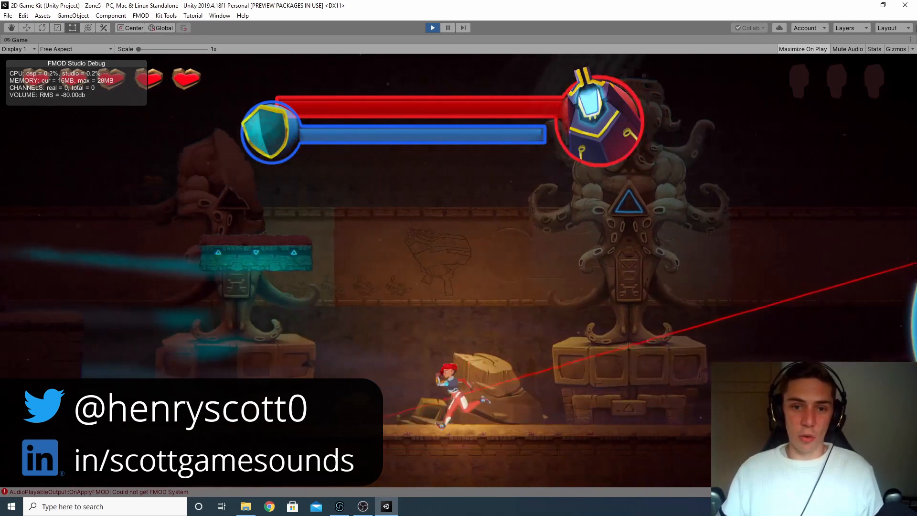
{"action": "key", "text": "Escape"}
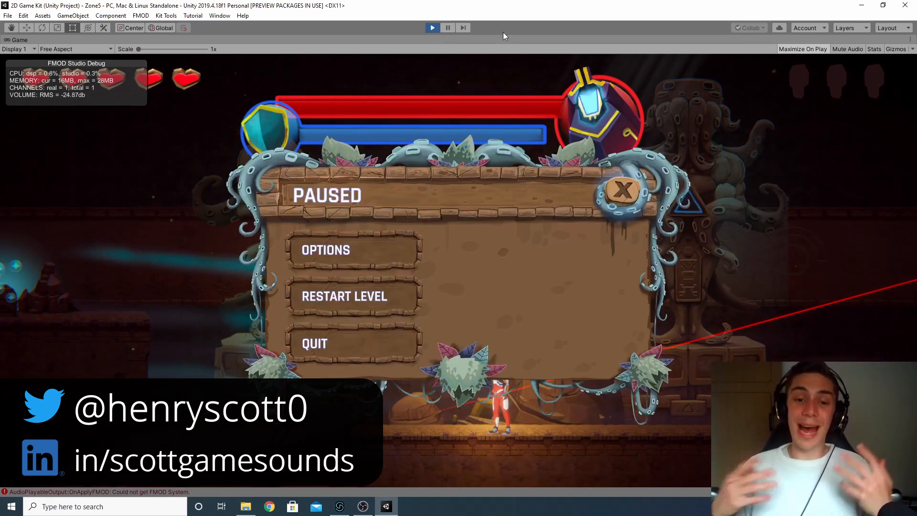
{"action": "left_click", "coordinate": [432, 28]}
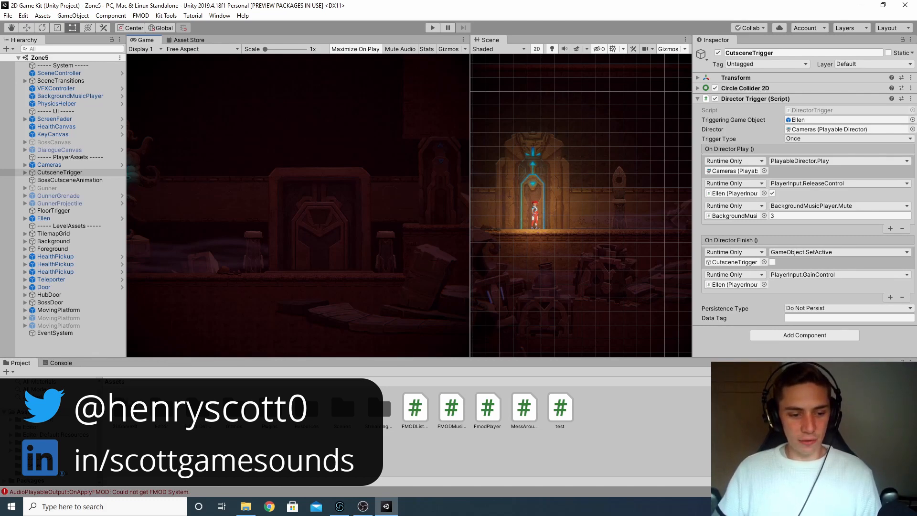
Open the Scenes folder inside the 2DGamekit assets.
{"action": "double_click", "coordinate": [125, 409]}
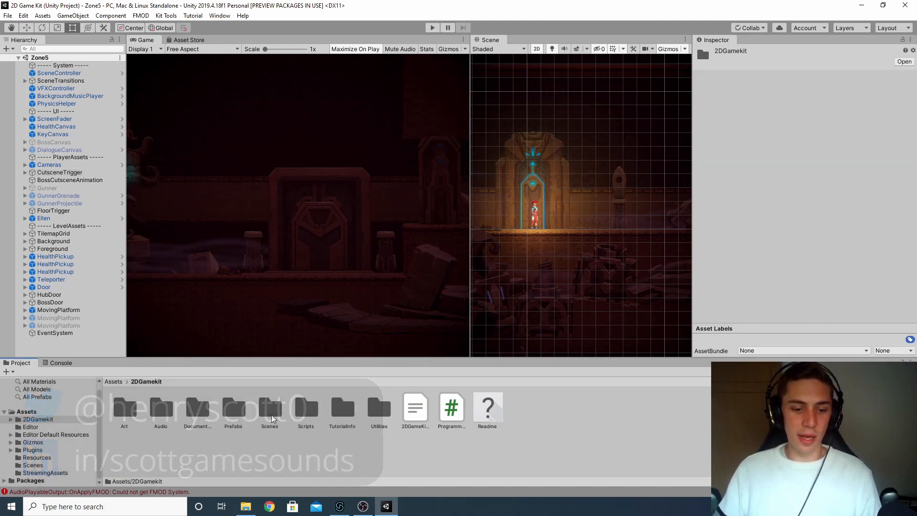
{"action": "left_click", "coordinate": [270, 411]}
{"action": "double_click", "coordinate": [271, 410]}
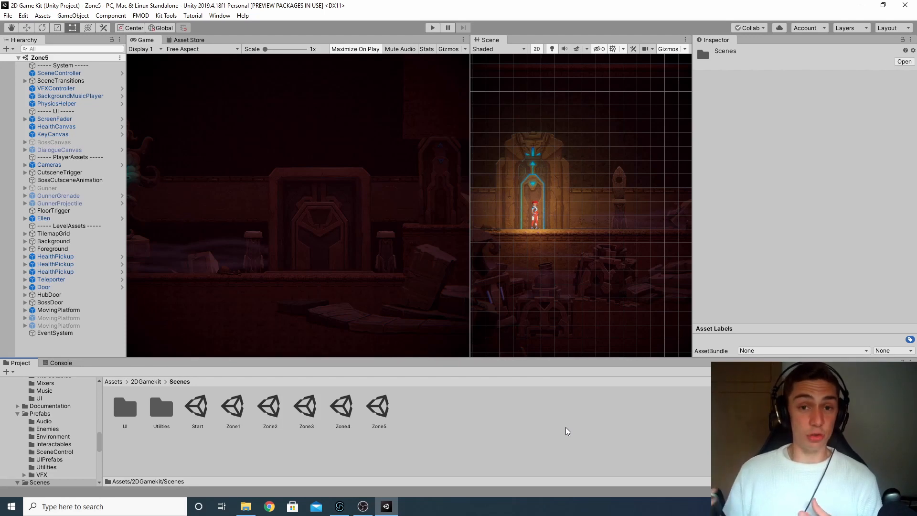
Select the CutsceneTrigger object, widen the Scene view and examine where the trigger sits in the level.
{"action": "left_click", "coordinate": [84, 173]}
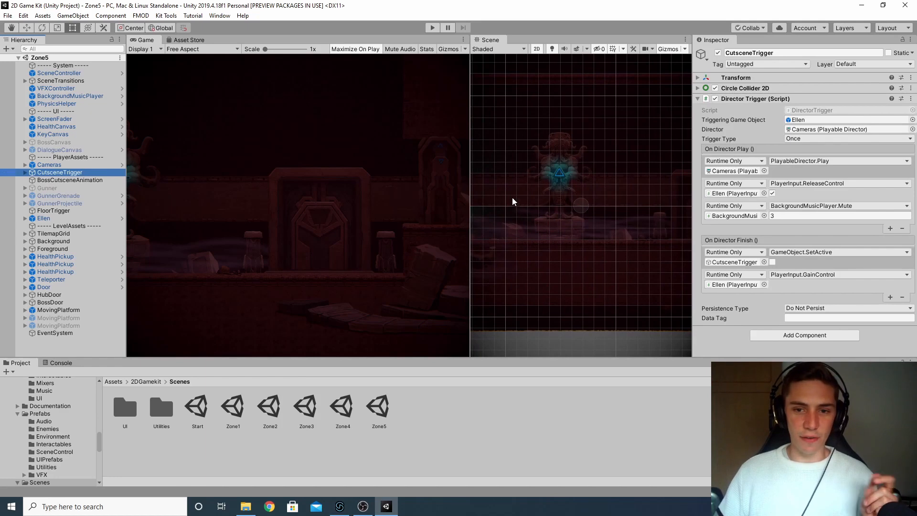
{"action": "left_click_drag", "start_coordinate": [469, 187], "coordinate": [235, 178]}
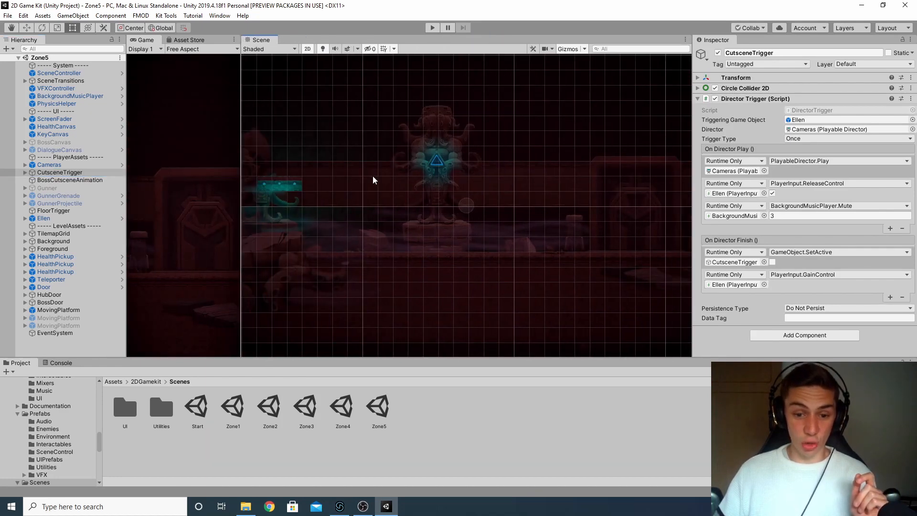
{"action": "middle_click_drag", "start_coordinate": [373, 180], "coordinate": [597, 196]}
{"action": "middle_click_drag", "start_coordinate": [411, 175], "coordinate": [293, 139]}
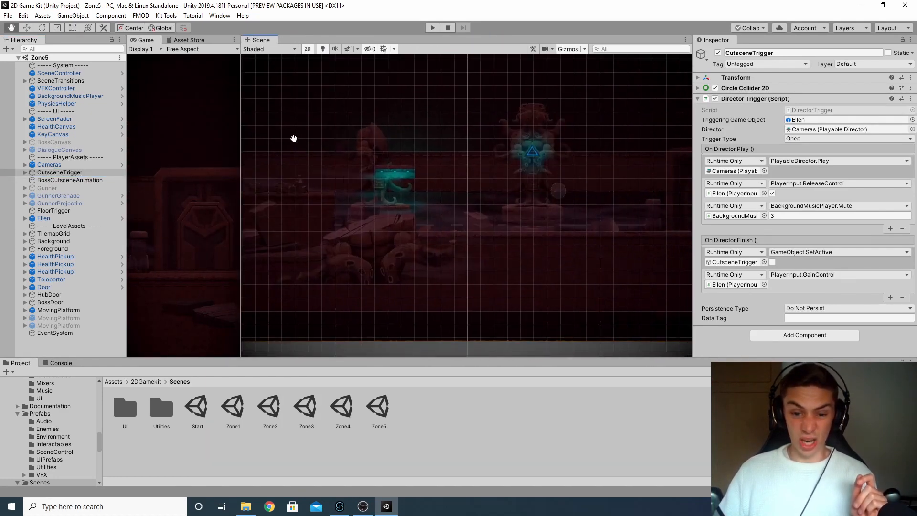
{"action": "middle_click_drag", "start_coordinate": [631, 181], "coordinate": [502, 202]}
{"action": "scroll", "coordinate": [502, 202], "scroll_direction": "up", "scroll_amount": 1}
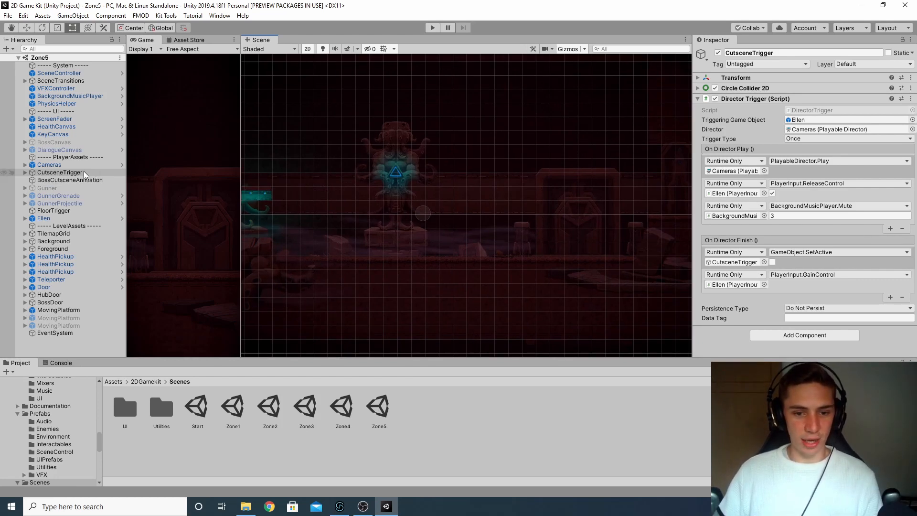
{"action": "scroll", "coordinate": [437, 213], "scroll_direction": "down", "scroll_amount": 1}
{"action": "middle_click_drag", "start_coordinate": [421, 214], "coordinate": [442, 217]}
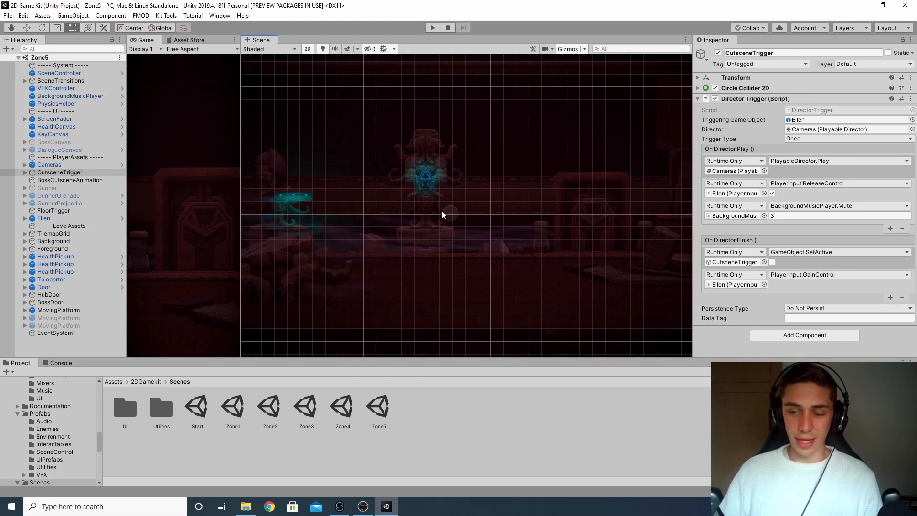
Expand CutsceneTrigger's Circle Collider 2D and review its trigger area and the Director Trigger script settings.
{"action": "left_click", "coordinate": [698, 88]}
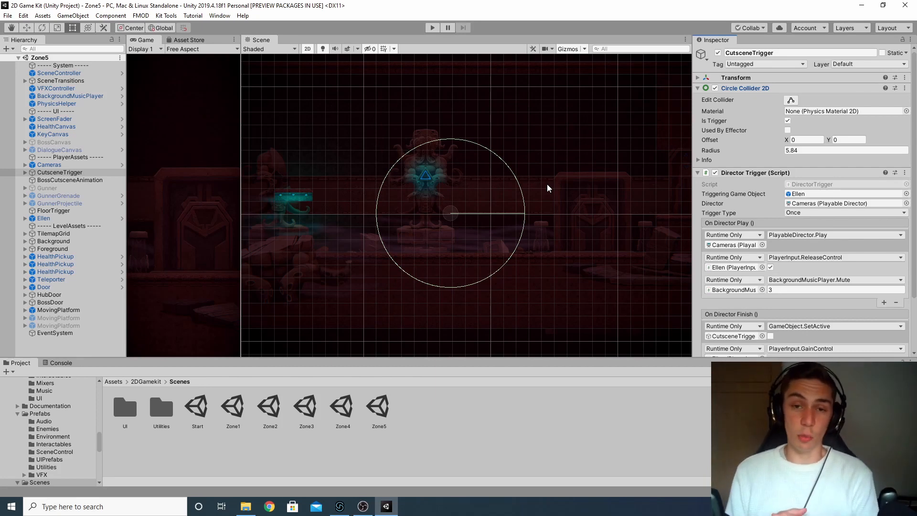
{"action": "scroll", "coordinate": [784, 126], "scroll_direction": "down", "scroll_amount": 3}
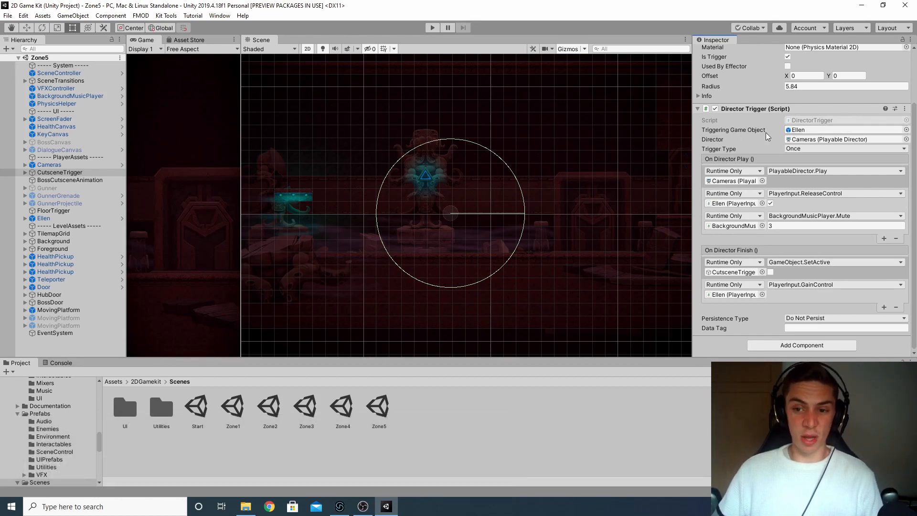
{"action": "mouse_move", "coordinate": [768, 137]}
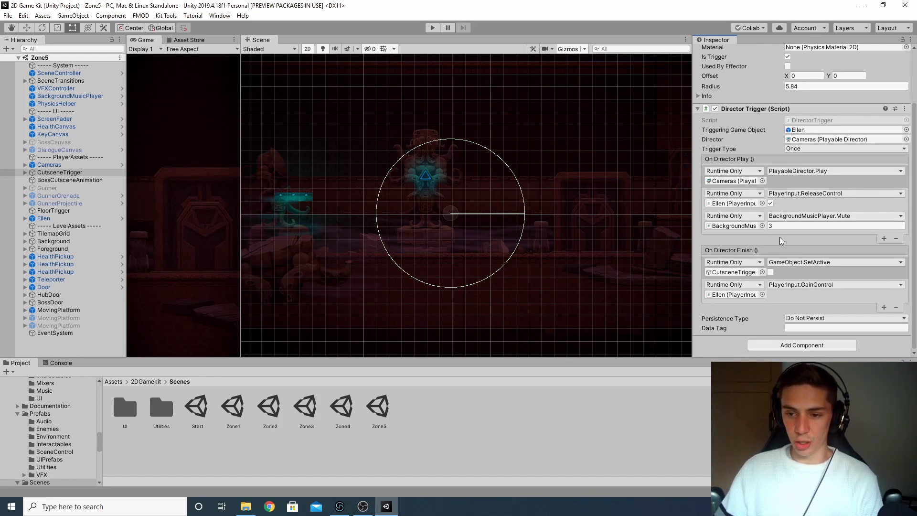
Examine the Cameras, Ellen and BackgroundMusicPlayer references in the Director Trigger's On Director Play events.
{"action": "left_click", "coordinate": [729, 184]}
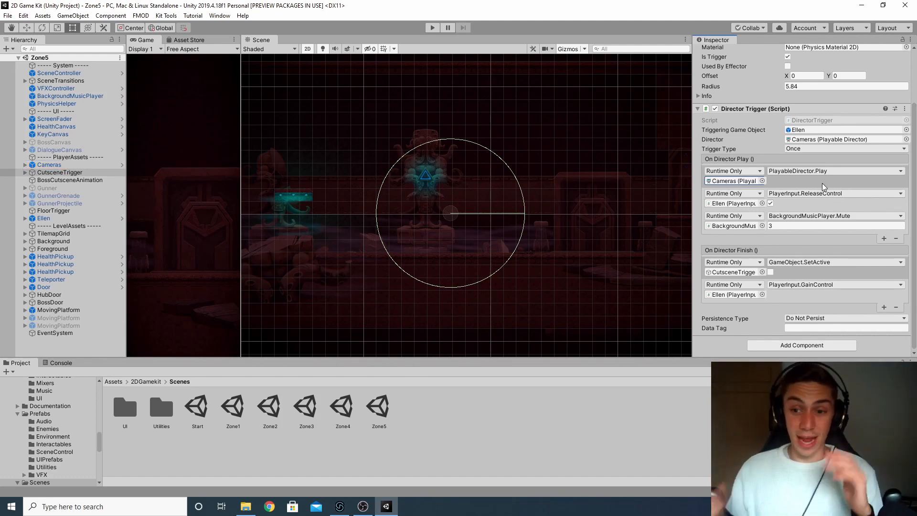
{"action": "left_click", "coordinate": [734, 181]}
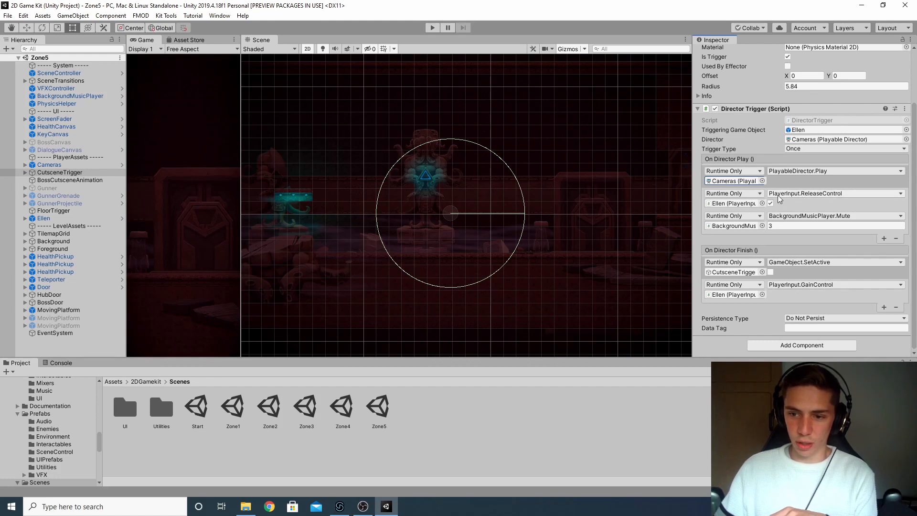
{"action": "left_click", "coordinate": [731, 205]}
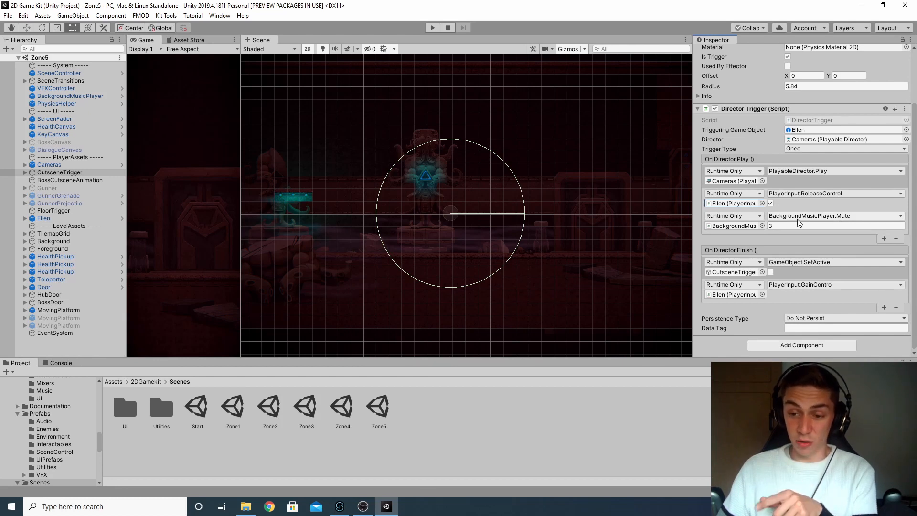
{"action": "left_click", "coordinate": [744, 226]}
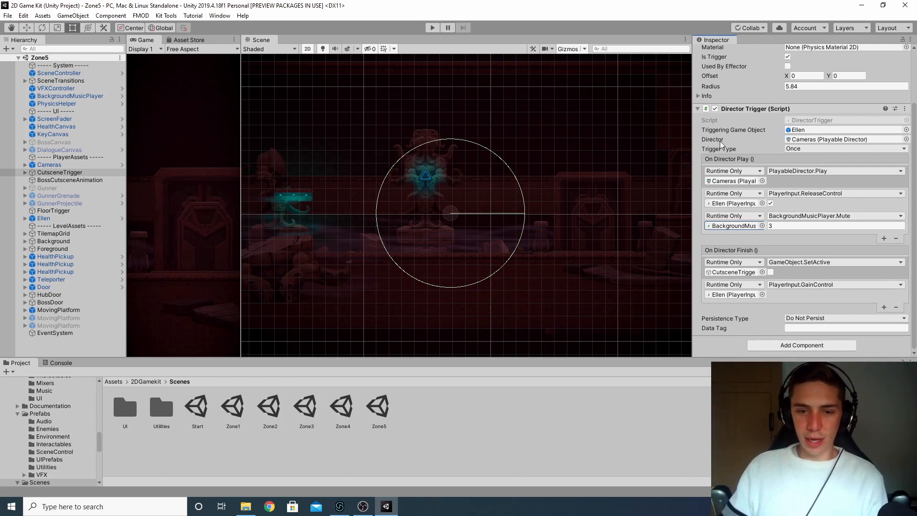
{"action": "left_click", "coordinate": [734, 180]}
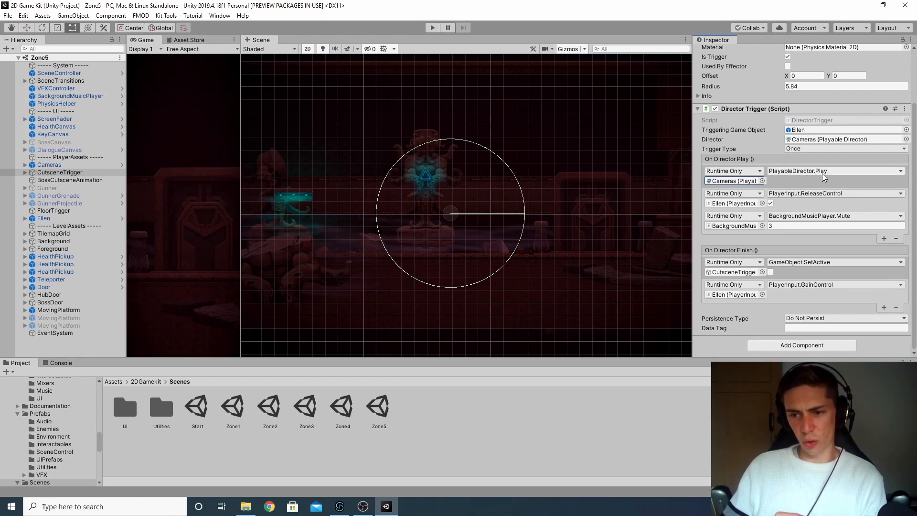
Follow the Cameras reference to its Playable Director, open the assigned Zone5 cutscene timeline asset and expand its recorded clips.
{"action": "double_click", "coordinate": [733, 181]}
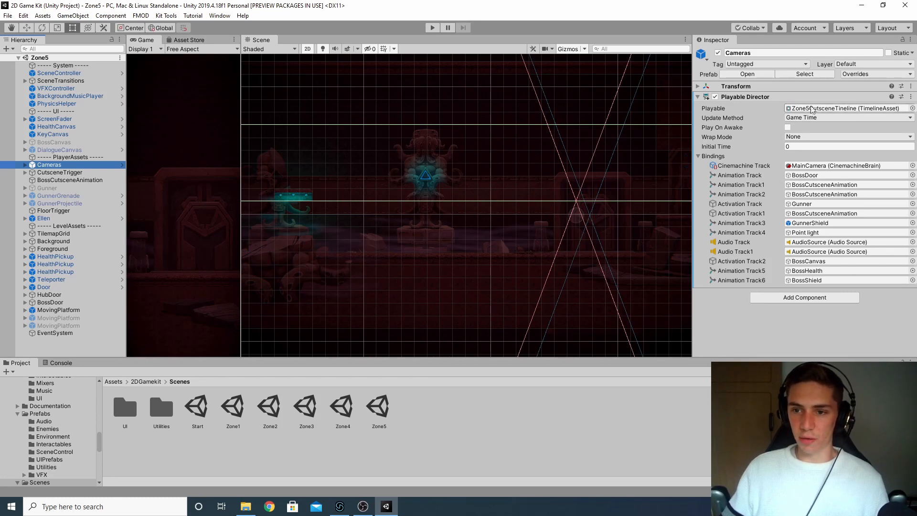
{"action": "left_click", "coordinate": [867, 108]}
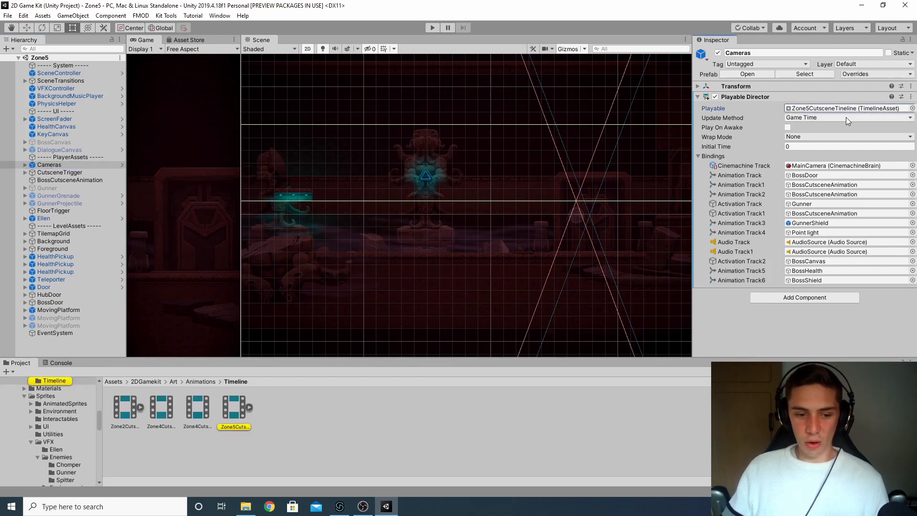
{"action": "double_click", "coordinate": [229, 409]}
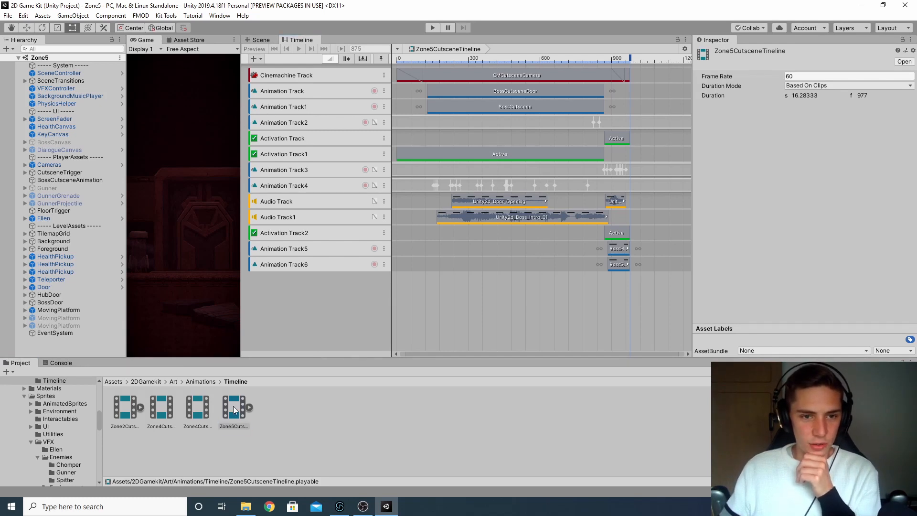
{"action": "left_click", "coordinate": [249, 407]}
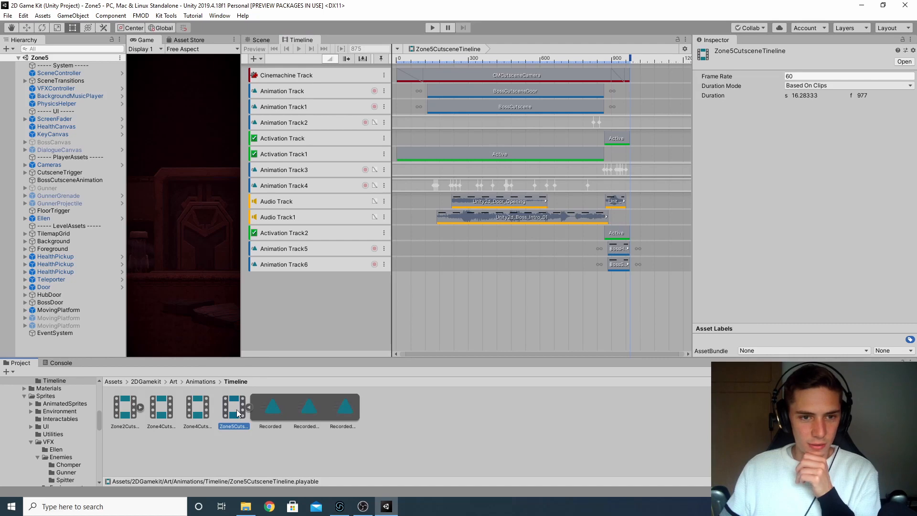
Load the cutscene timeline with the Cameras object's bindings, preview frame 546 and resize the Game, Timeline and Inspector areas.
{"action": "left_click", "coordinate": [68, 165]}
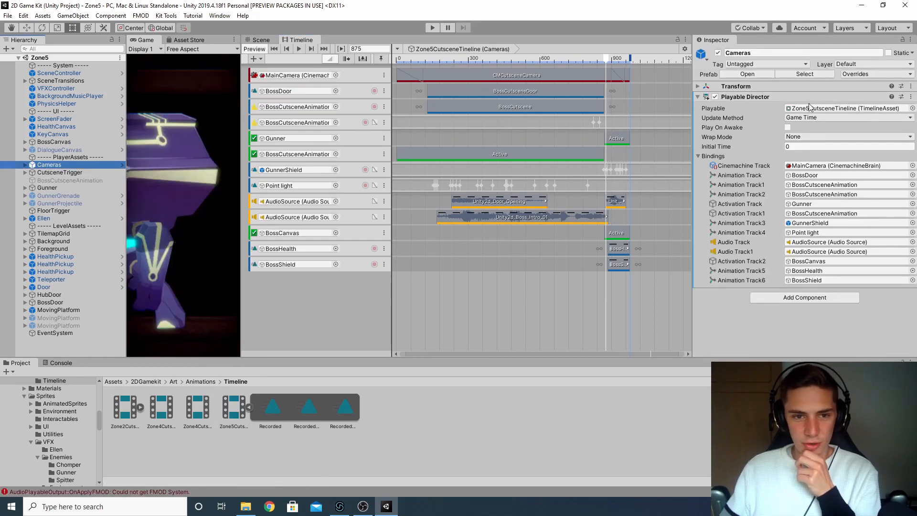
{"action": "left_click_drag", "start_coordinate": [241, 87], "coordinate": [430, 87]}
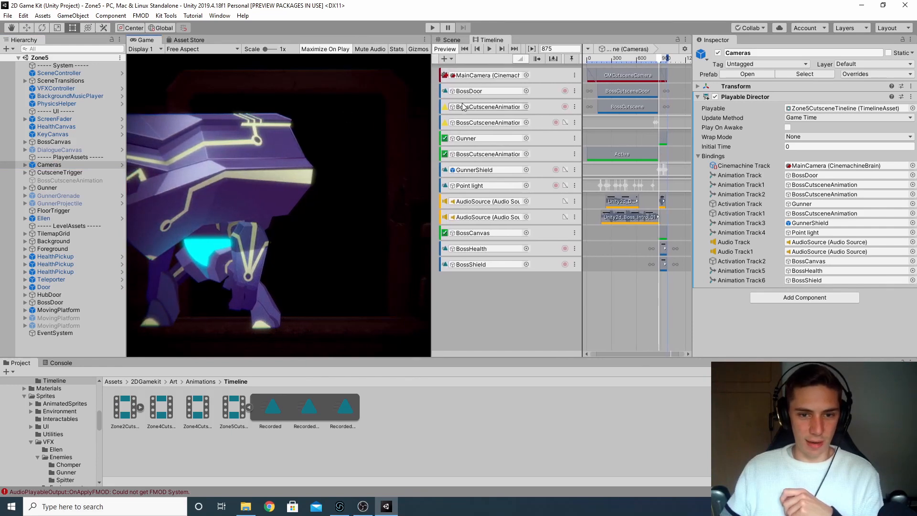
{"action": "left_click", "coordinate": [632, 59]}
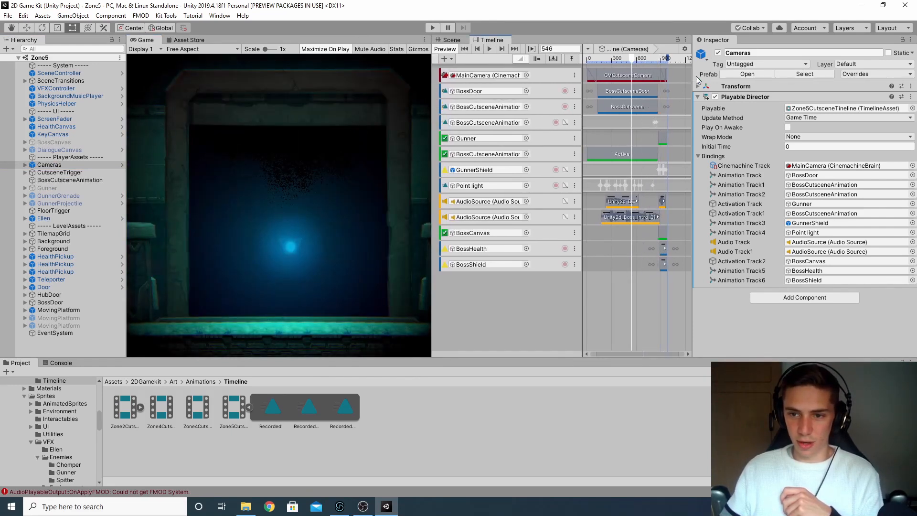
{"action": "left_click_drag", "start_coordinate": [693, 79], "coordinate": [741, 79]}
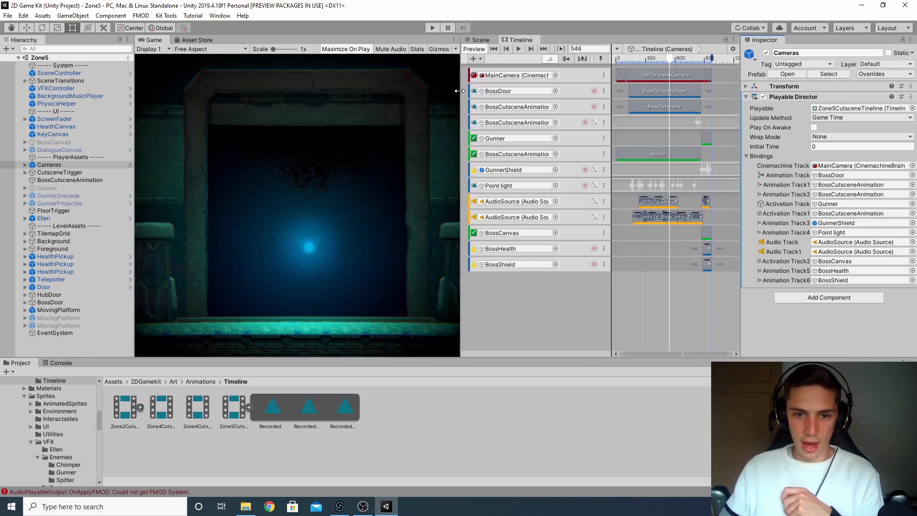
{"action": "left_click_drag", "start_coordinate": [460, 91], "coordinate": [411, 85]}
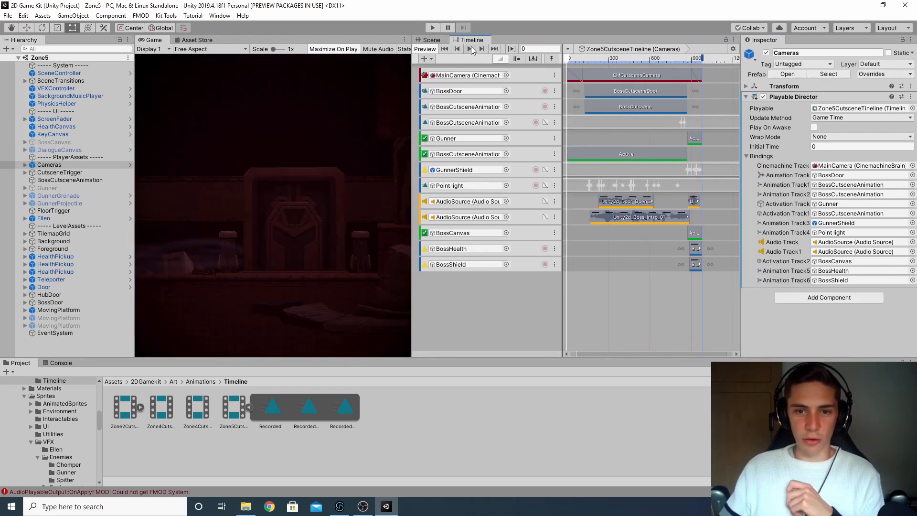
Play the cutscene timeline preview from the start, and select the first audio track to inspect its settings.
{"action": "left_click", "coordinate": [469, 48]}
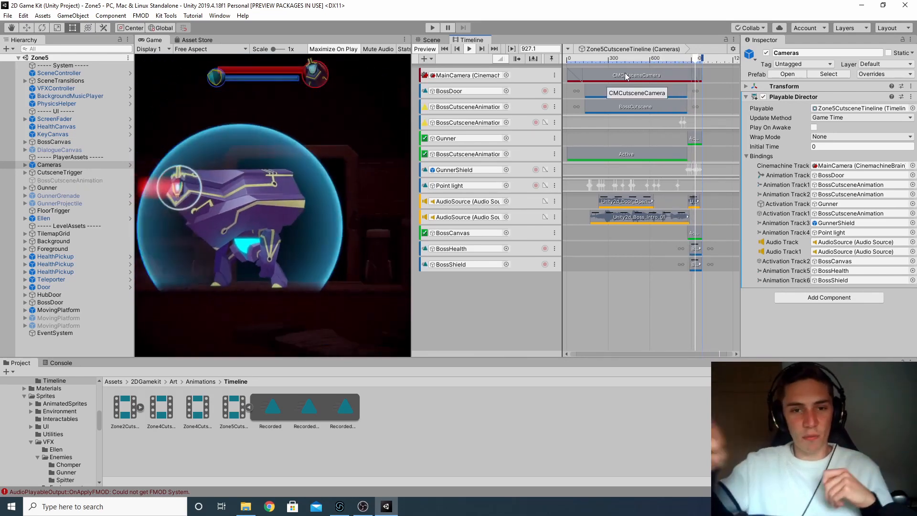
{"action": "left_click", "coordinate": [524, 201]}
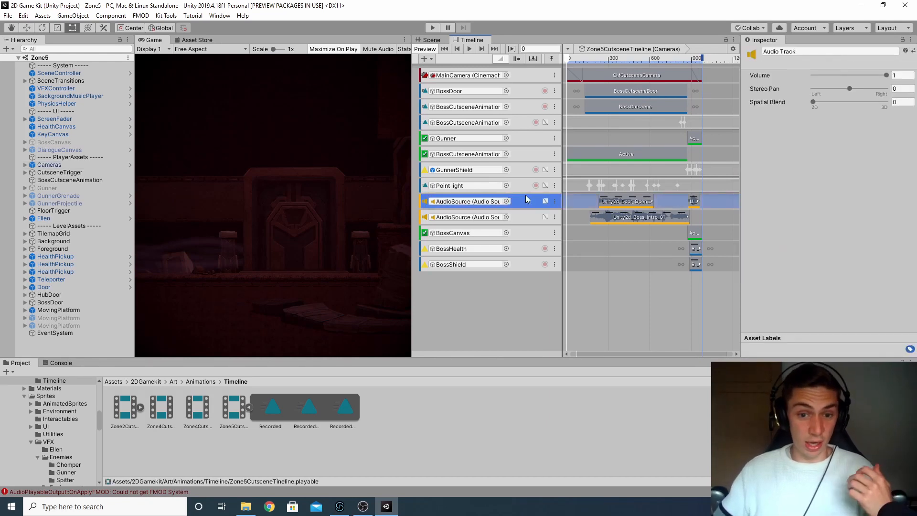
Inspect the Gunner and BossCutsceneAnimation activation tracks, and widen the Timeline area to show the clips more clearly.
{"action": "left_click", "coordinate": [523, 140]}
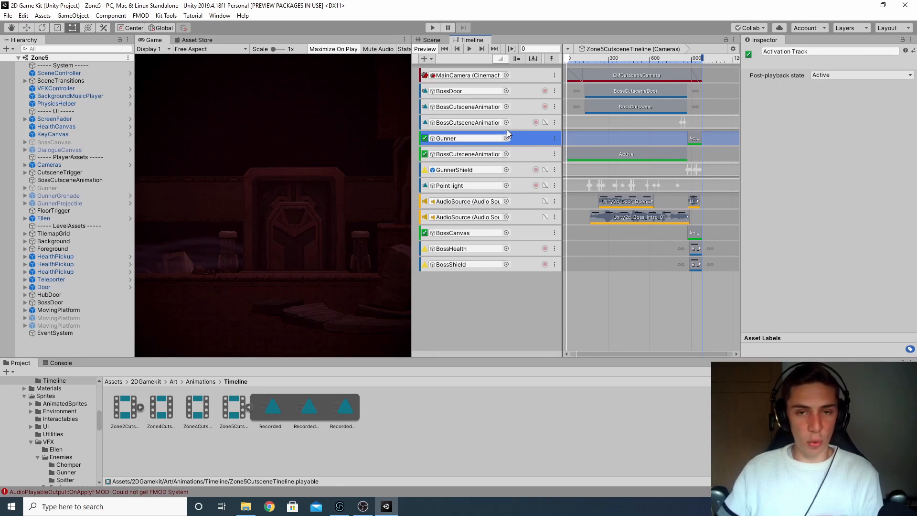
{"action": "left_click", "coordinate": [520, 156]}
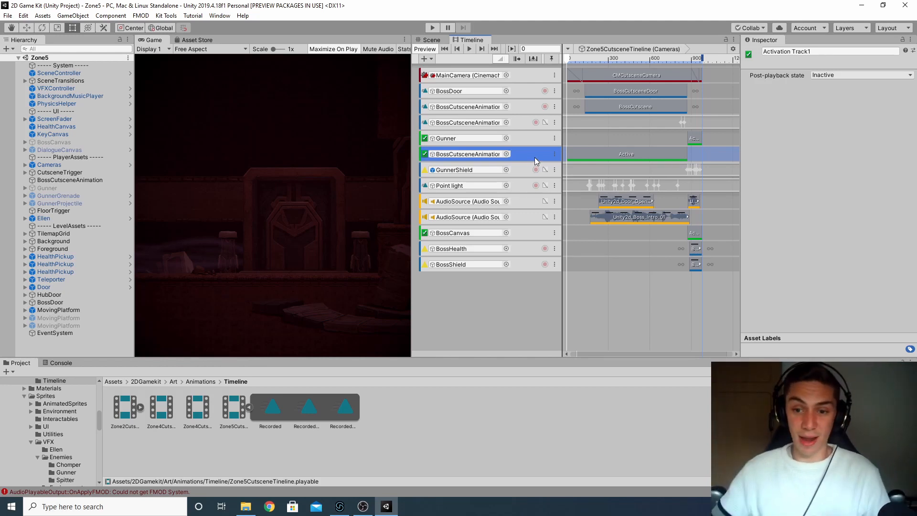
{"action": "scroll", "coordinate": [633, 154], "scroll_direction": "up", "scroll_amount": 2}
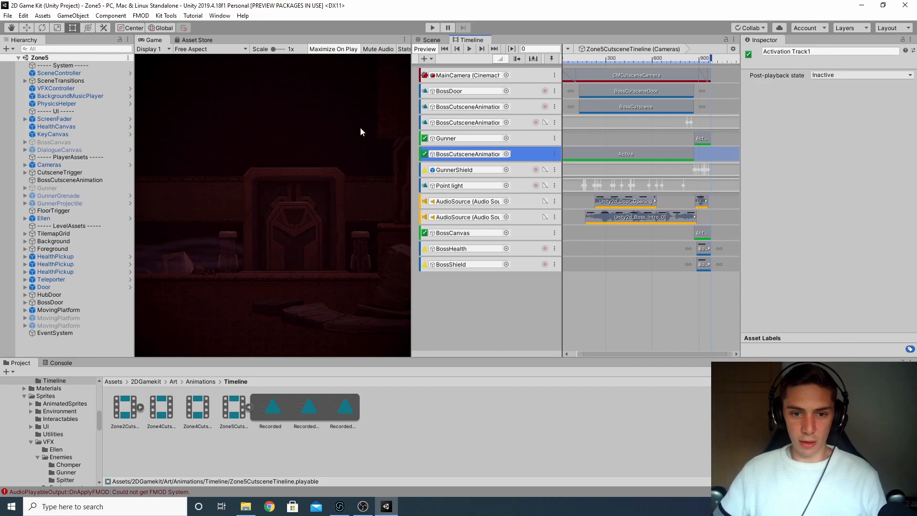
{"action": "left_click_drag", "start_coordinate": [410, 115], "coordinate": [260, 116]}
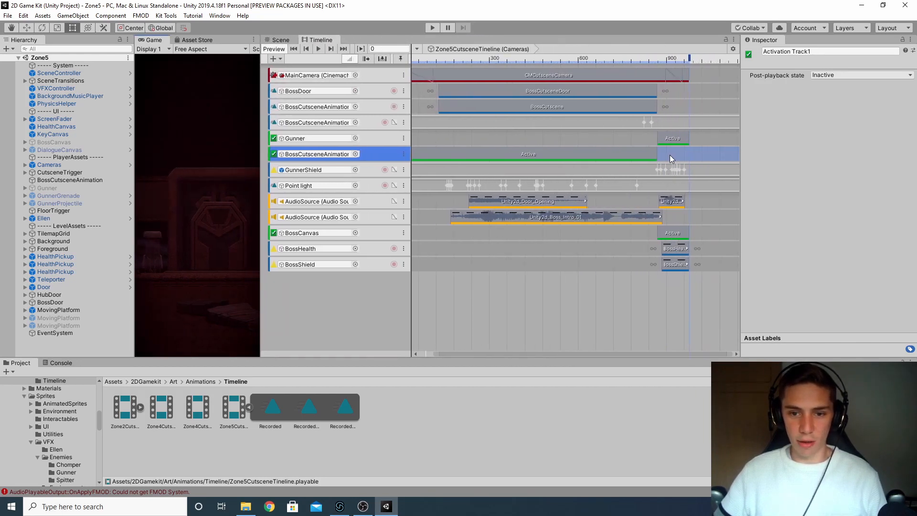
{"action": "scroll", "coordinate": [469, 112], "scroll_direction": "down", "scroll_amount": 1}
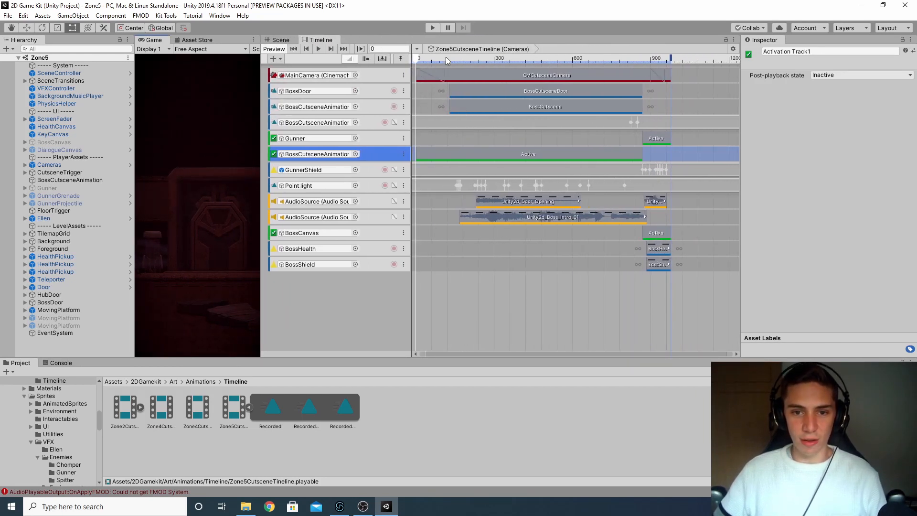
Examine the BossDoor and boss animation tracks and the timing of both Active clips, previewing frames 126, 875 and 813.
{"action": "left_click_drag", "start_coordinate": [446, 56], "coordinate": [451, 56]}
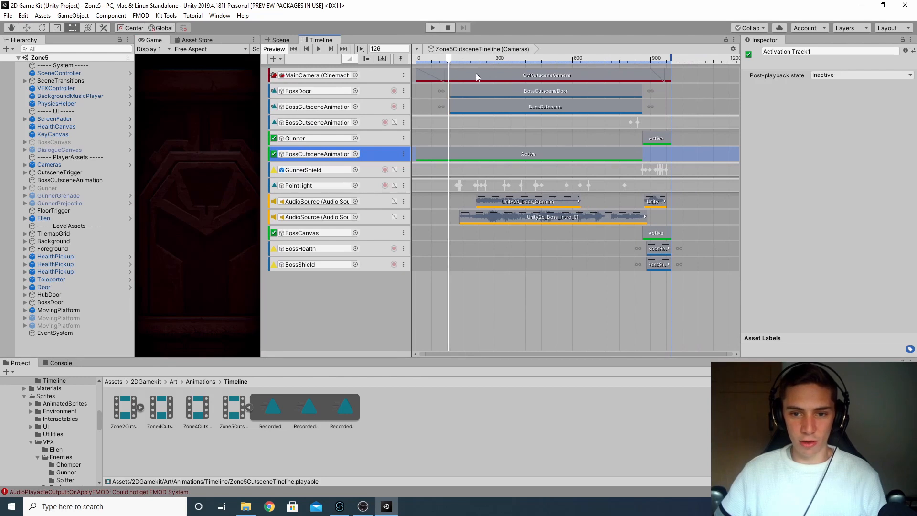
{"action": "left_click", "coordinate": [378, 91]}
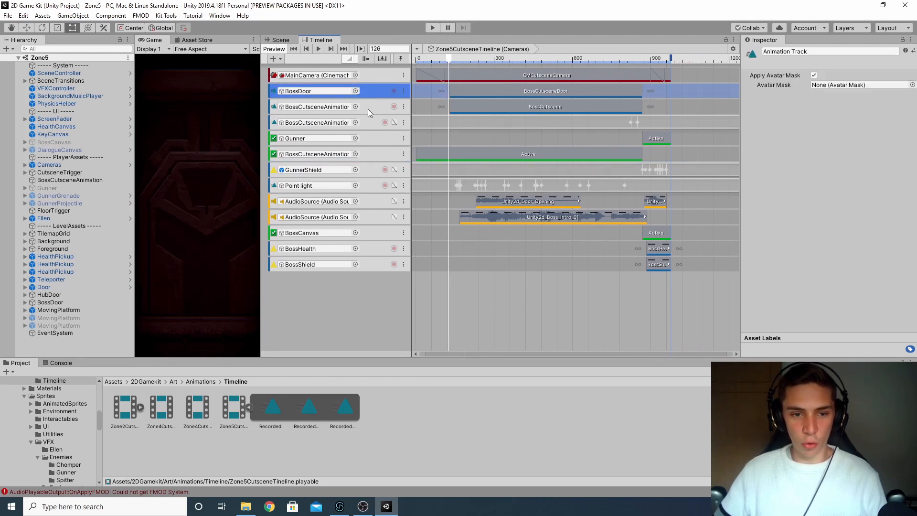
{"action": "left_click", "coordinate": [370, 109]}
{"action": "left_click", "coordinate": [459, 154]}
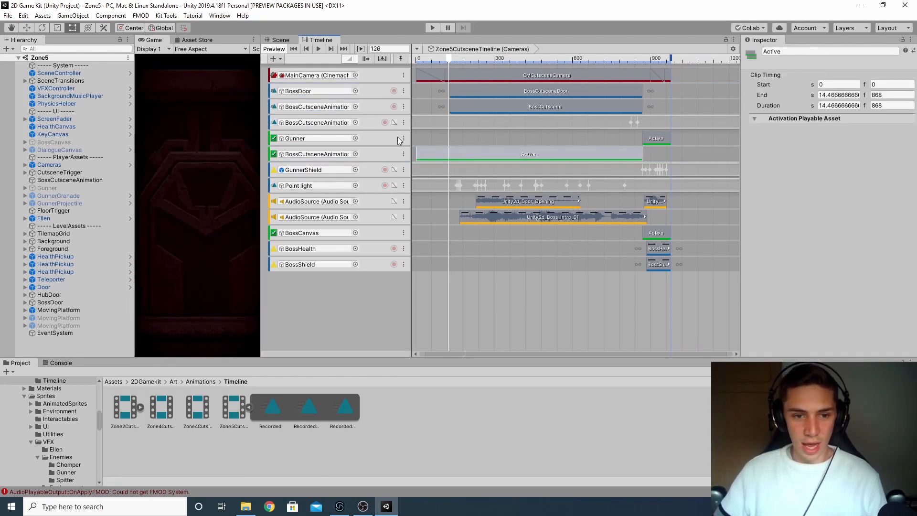
{"action": "left_click", "coordinate": [649, 140]}
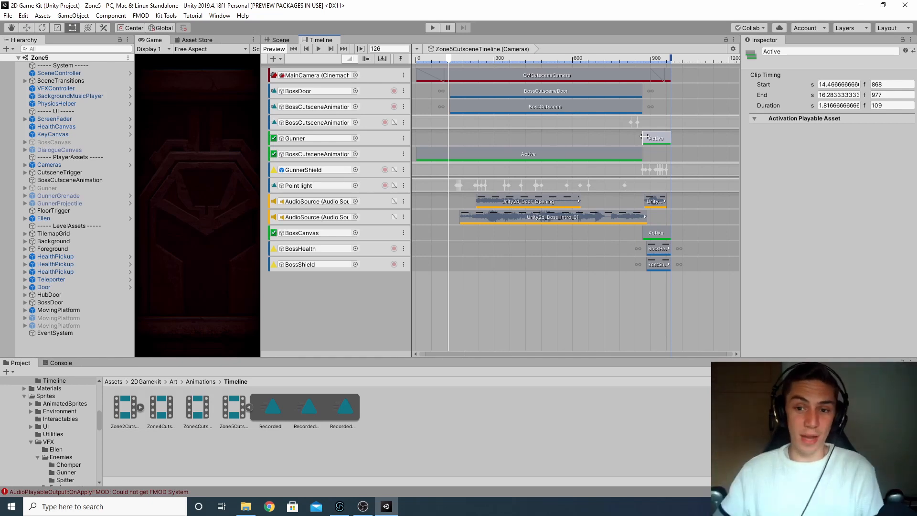
{"action": "left_click", "coordinate": [645, 58]}
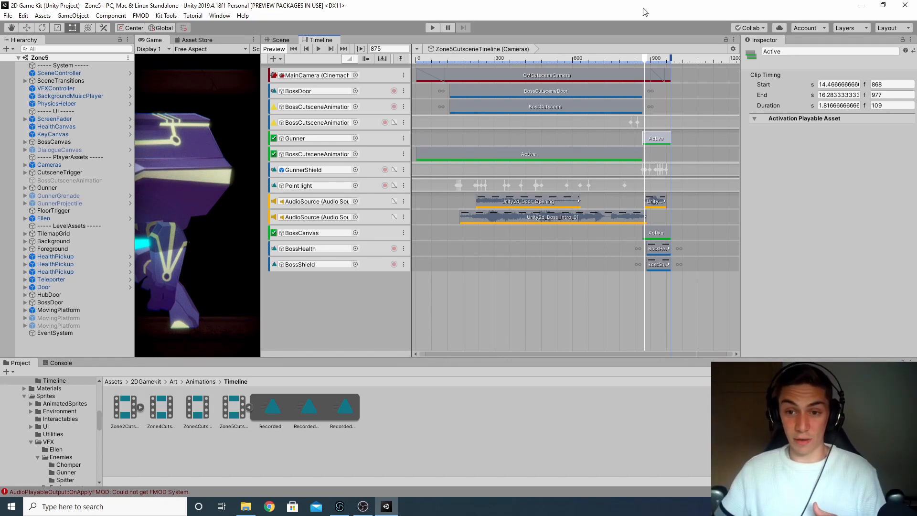
{"action": "left_click", "coordinate": [629, 58]}
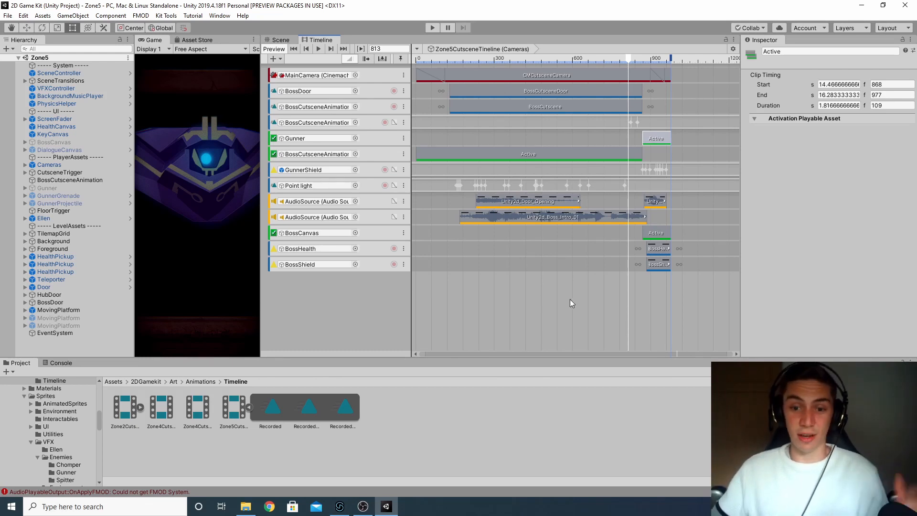
Inspect the Unity2d_Door_Opening and Unity2d_Boss_Intro_01 audio clips, and preview the cutscene at frames 95, 240 and 862.
{"action": "left_click", "coordinate": [544, 203]}
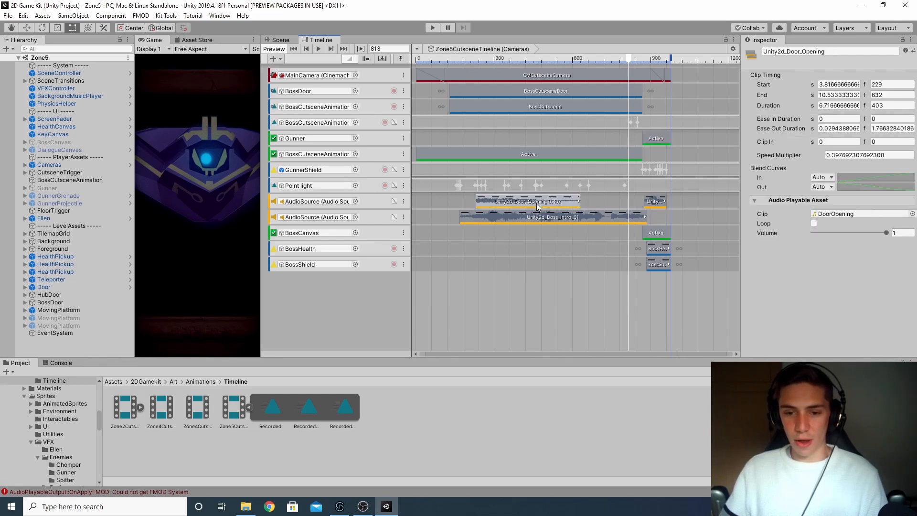
{"action": "left_click", "coordinate": [525, 218]}
{"action": "left_click", "coordinate": [441, 59]}
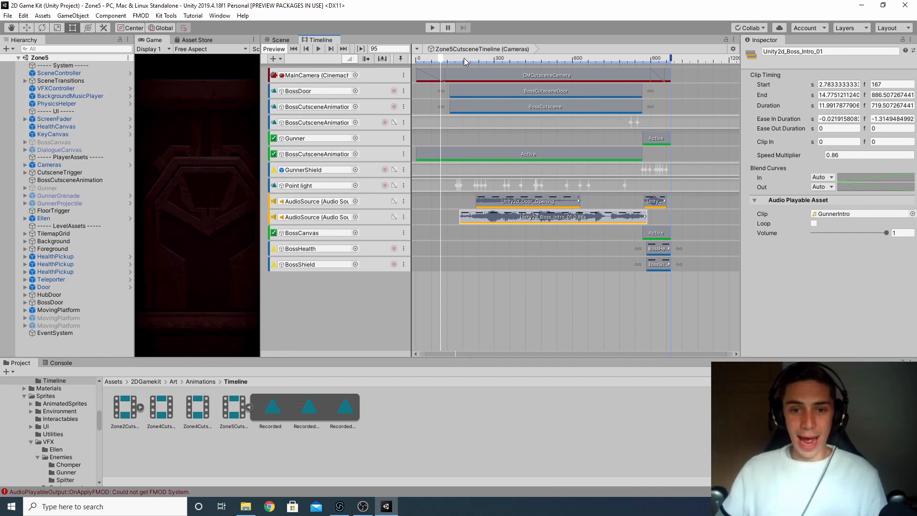
{"action": "left_click_drag", "start_coordinate": [463, 59], "coordinate": [481, 59]}
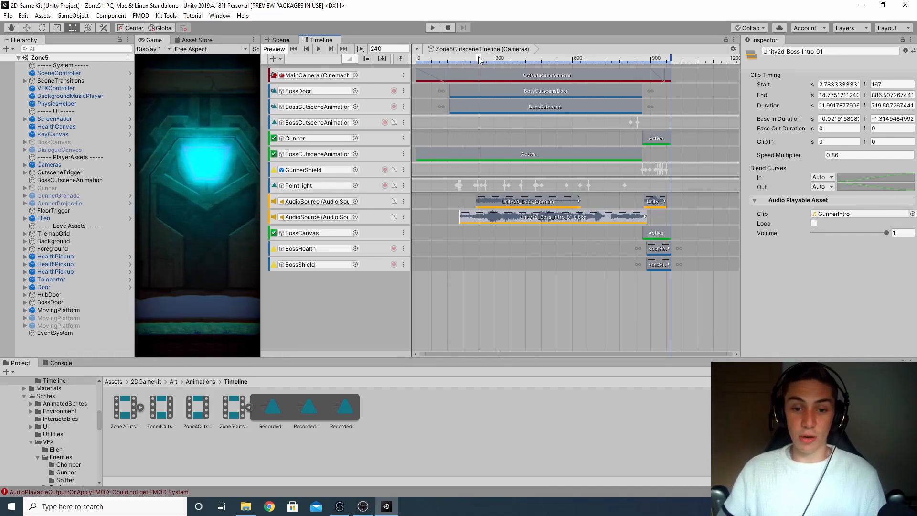
{"action": "left_click", "coordinate": [641, 60]}
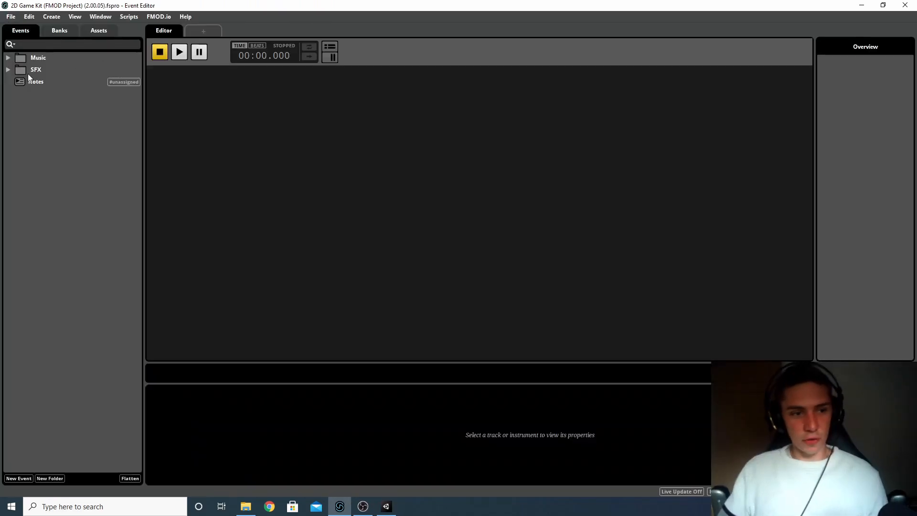
In FMOD Studio, create a folder named Gunner inside the Enemies folder of the SFX events.
{"action": "left_click", "coordinate": [8, 70]}
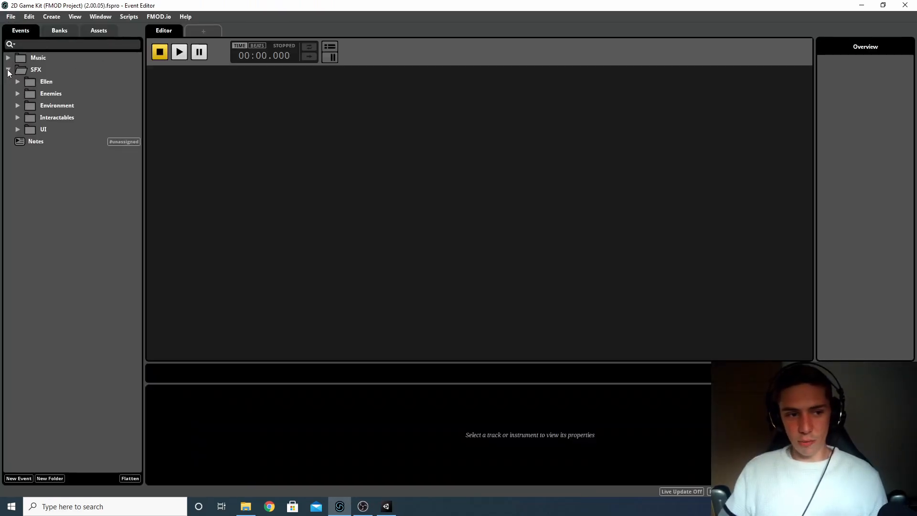
{"action": "left_click", "coordinate": [19, 93]}
{"action": "right_click", "coordinate": [55, 93]}
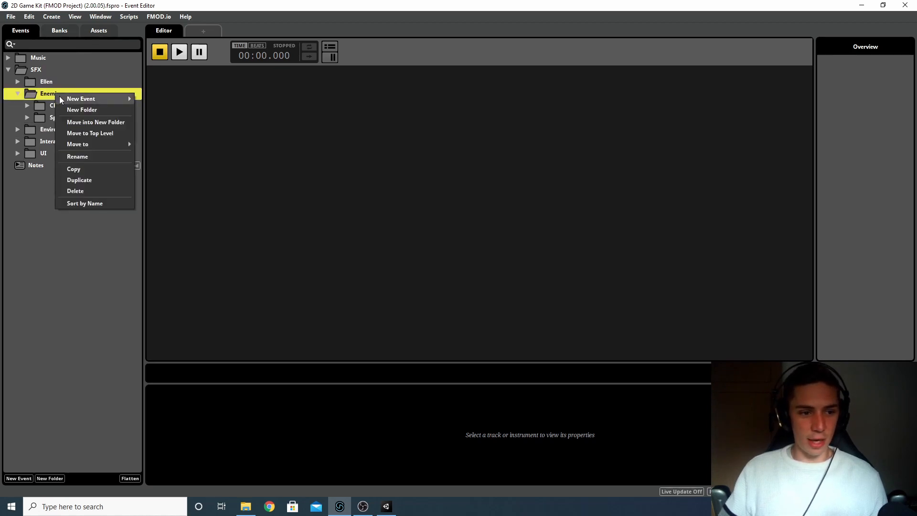
{"action": "left_click", "coordinate": [96, 107]}
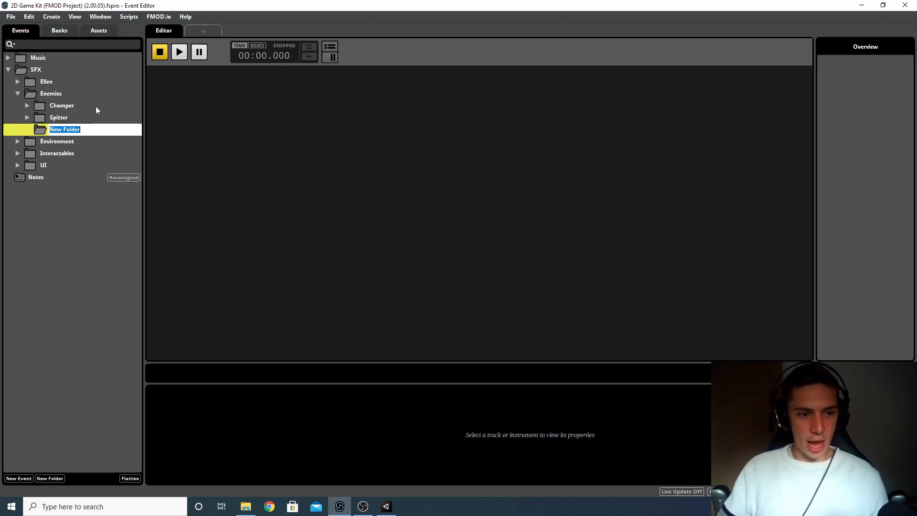
{"action": "type", "text": "Gunner"}
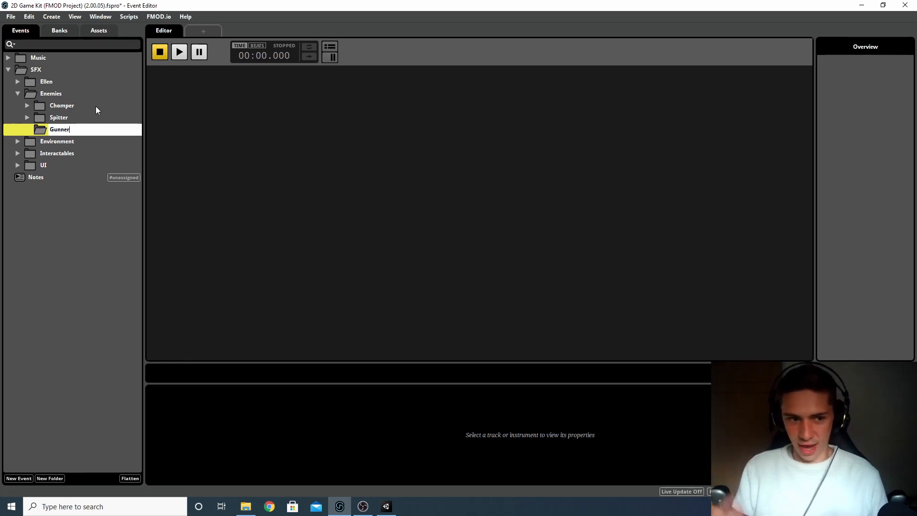
{"action": "key", "text": "Return"}
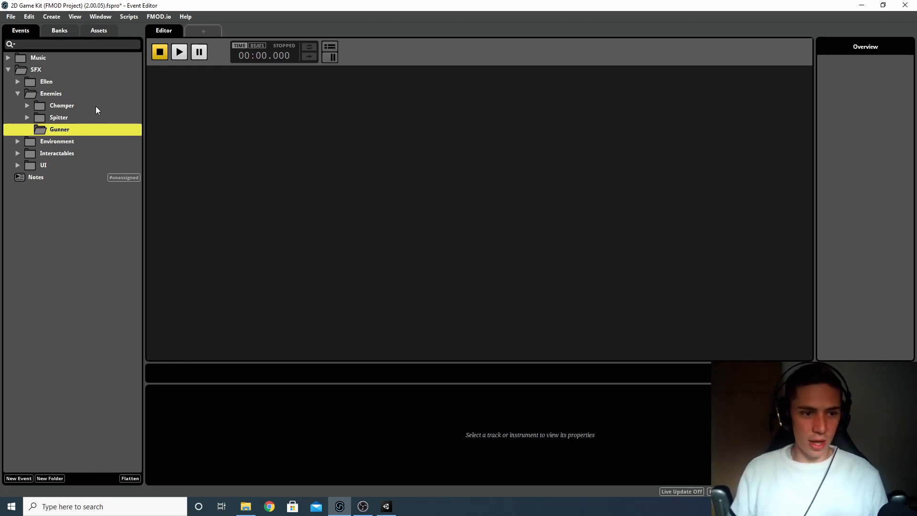
Create a new 2D event named Intro Cutscene in the Gunner folder.
{"action": "right_click", "coordinate": [65, 130]}
{"action": "mouse_move", "coordinate": [97, 136]}
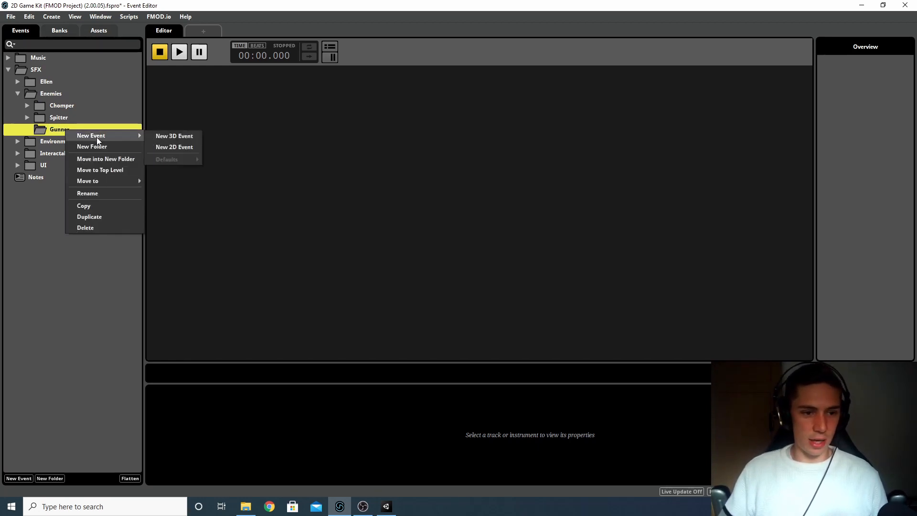
{"action": "left_click", "coordinate": [199, 148]}
{"action": "type", "text": "I"}
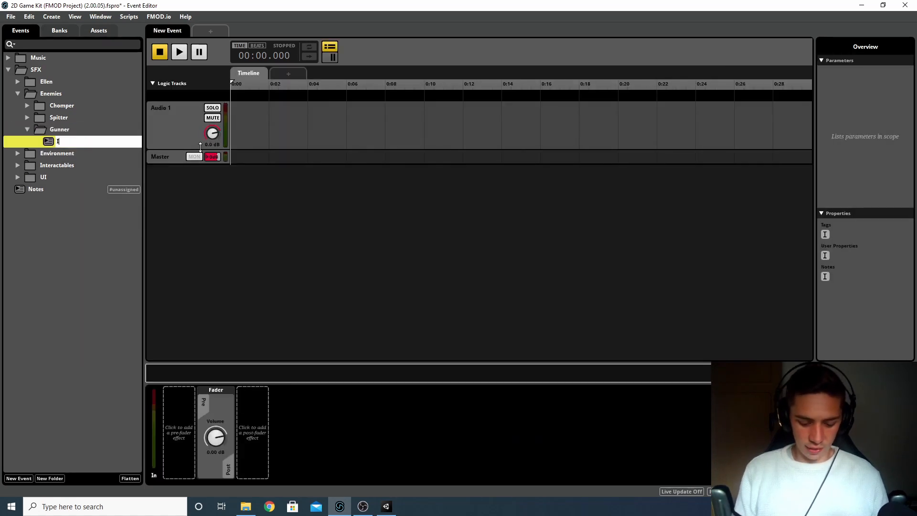
{"action": "type", "text": "ntro Cuts"}
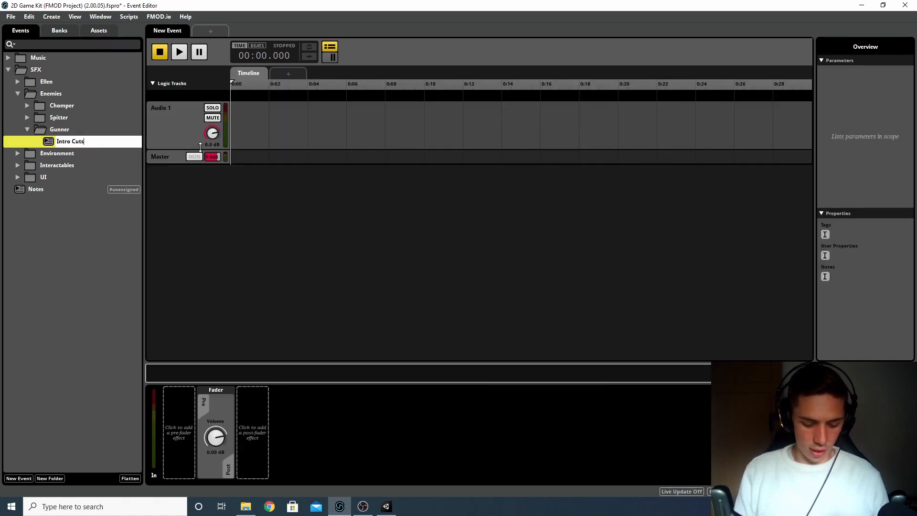
{"action": "type", "text": "cene"}
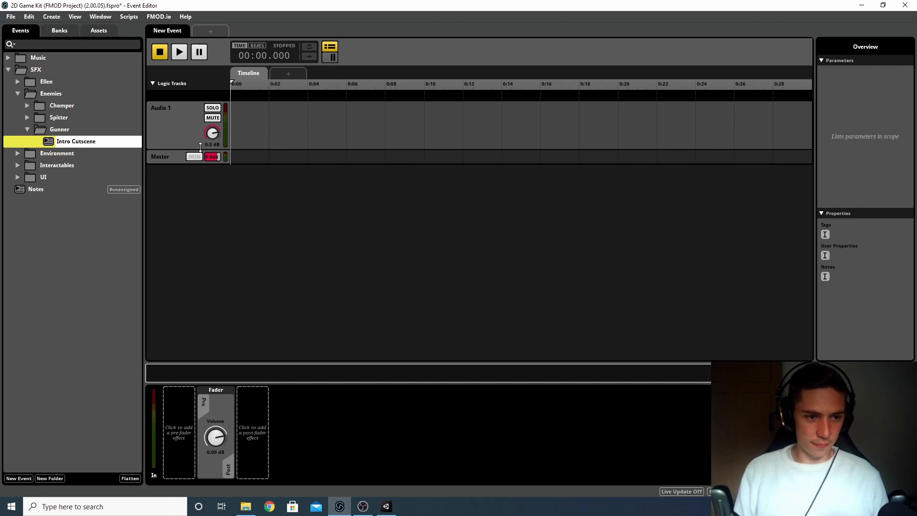
{"action": "key", "text": "Return"}
Assign the Intro Cutscene event to the Master Bank.
{"action": "right_click", "coordinate": [103, 137]}
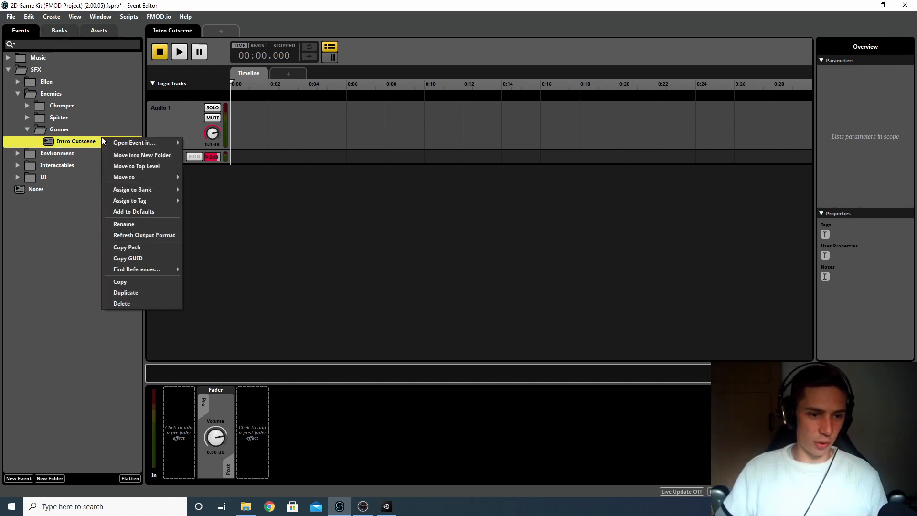
{"action": "mouse_move", "coordinate": [173, 191]}
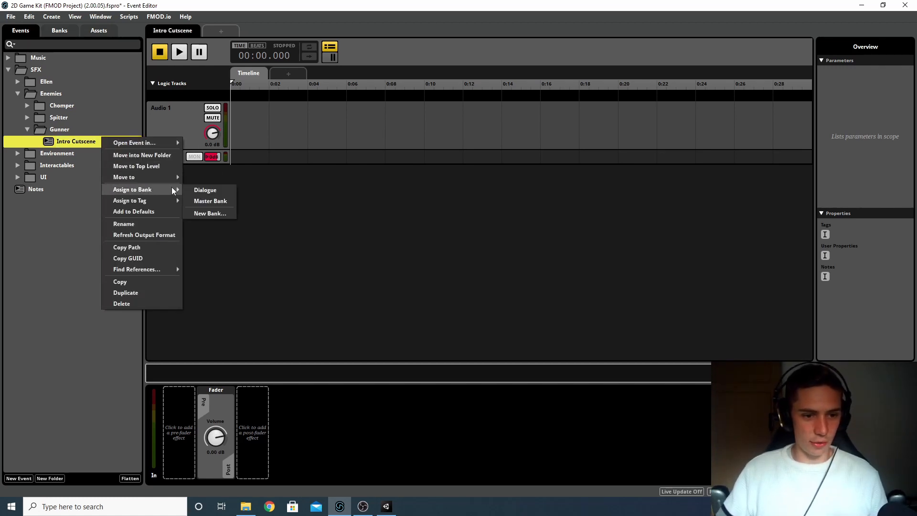
{"action": "left_click", "coordinate": [228, 200]}
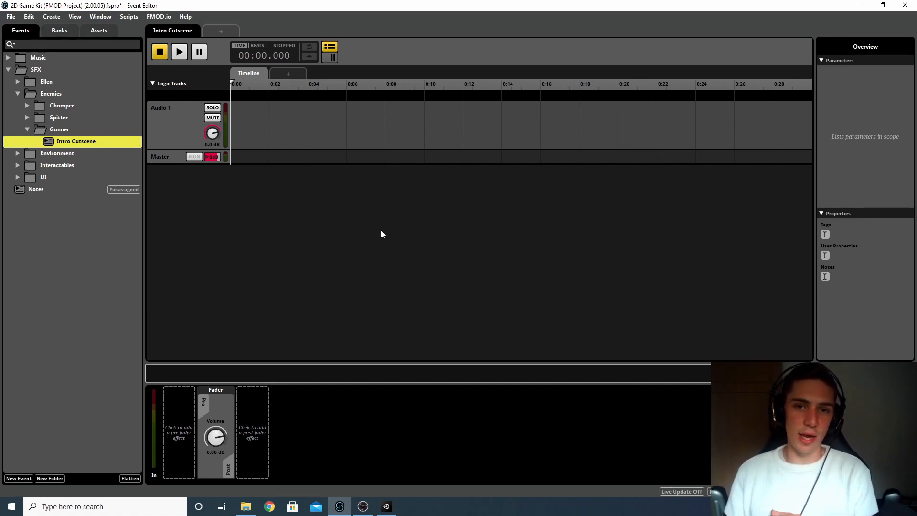
Add two more audio tracks to the Intro Cutscene event.
{"action": "right_click", "coordinate": [173, 125]}
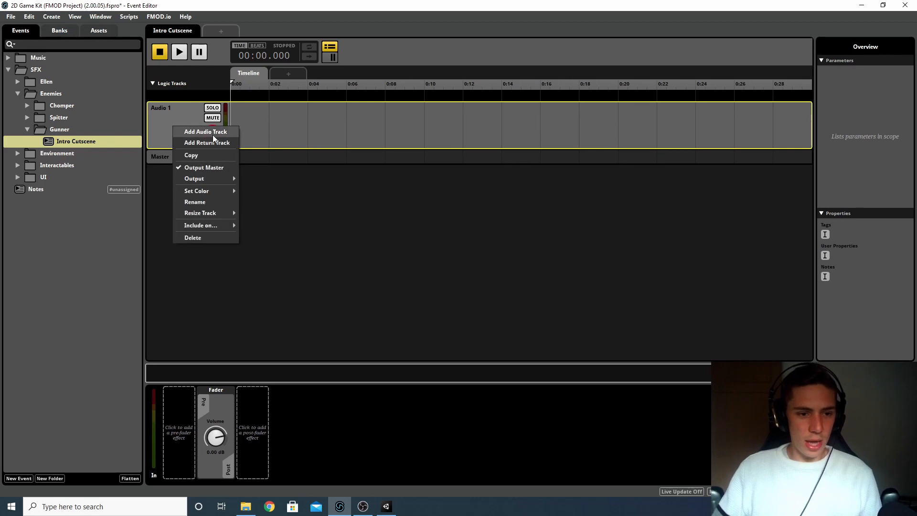
{"action": "left_click", "coordinate": [213, 133]}
{"action": "right_click", "coordinate": [177, 126]}
{"action": "left_click", "coordinate": [201, 132]}
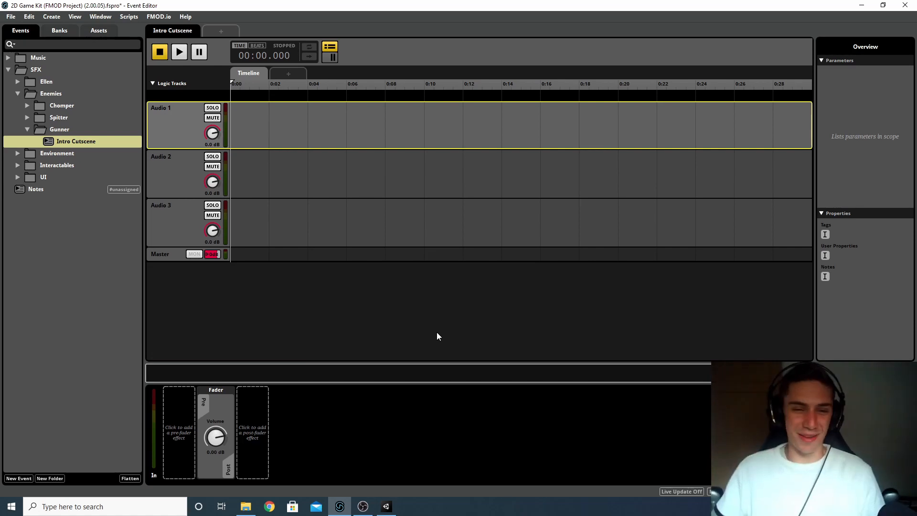
Check the boss intro clip in the Unity timeline, and search FMOD Studio's Audio Bin for "boss", expanding the Enemies and Gunner folders.
{"action": "left_click", "coordinate": [386, 507]}
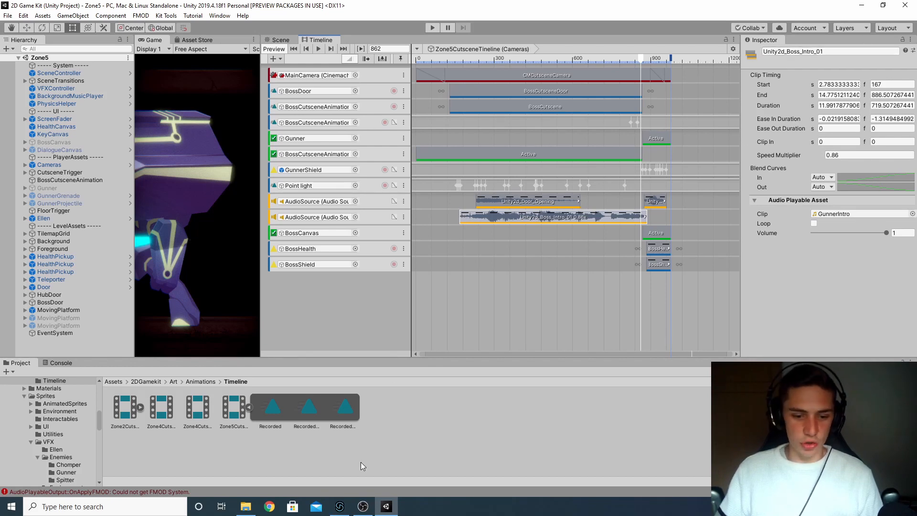
{"action": "left_click", "coordinate": [337, 509]}
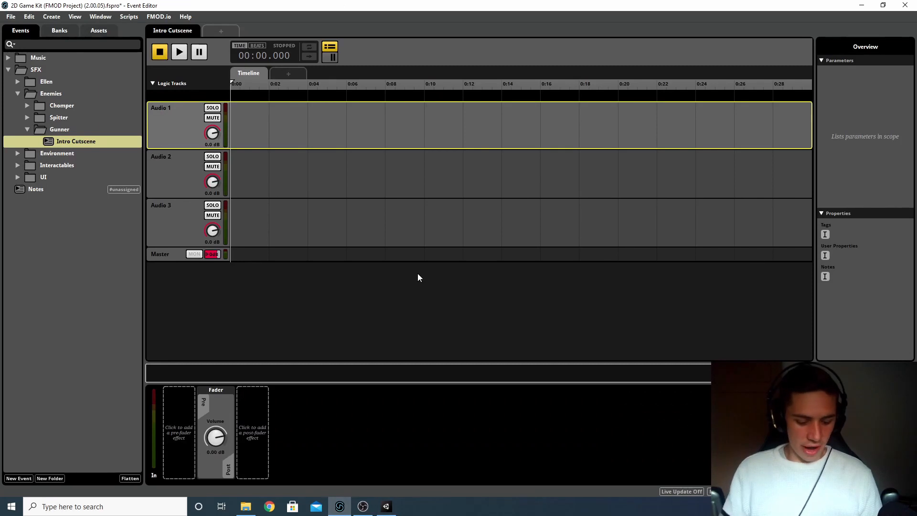
{"action": "key", "text": "ctrl+6"}
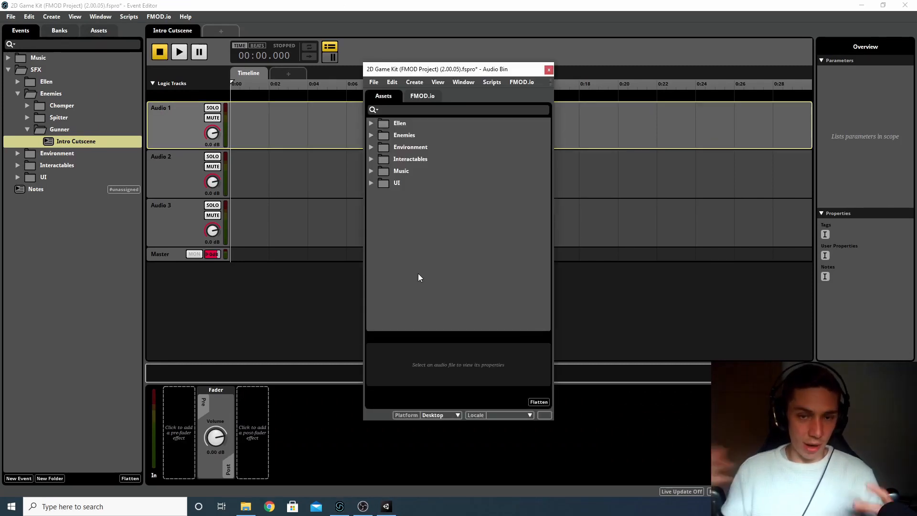
{"action": "left_click", "coordinate": [427, 109]}
{"action": "type", "text": "boos int"}
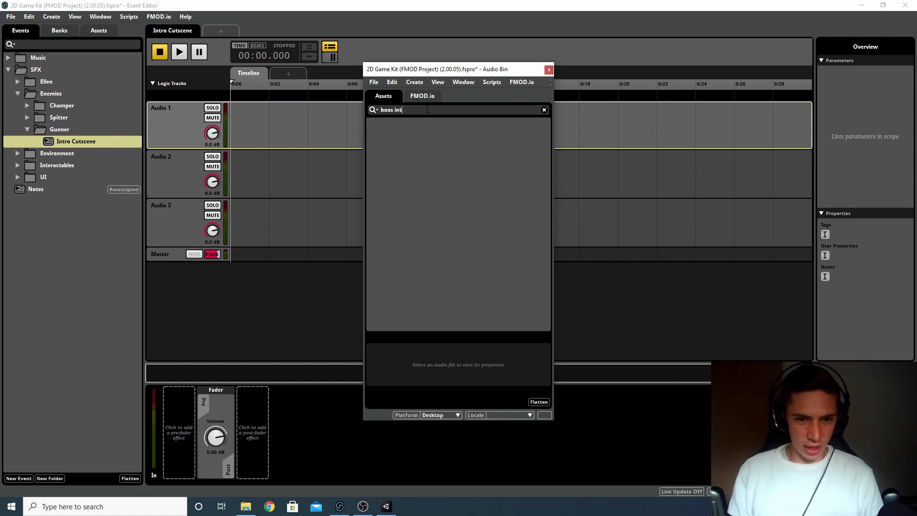
{"action": "key", "text": "BackSpace"}
{"action": "key", "text": "BackSpace"}
{"action": "type", "text": "ss"}
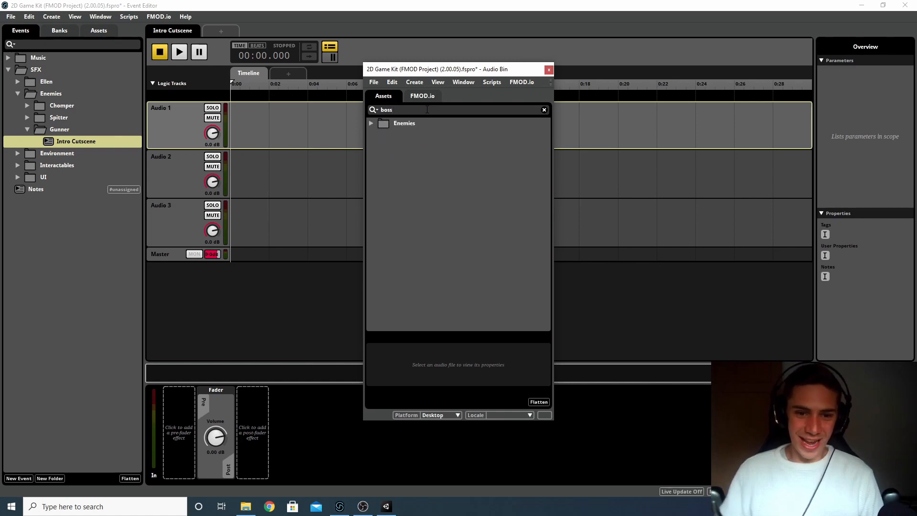
{"action": "left_click", "coordinate": [372, 123]}
{"action": "left_click", "coordinate": [381, 136]}
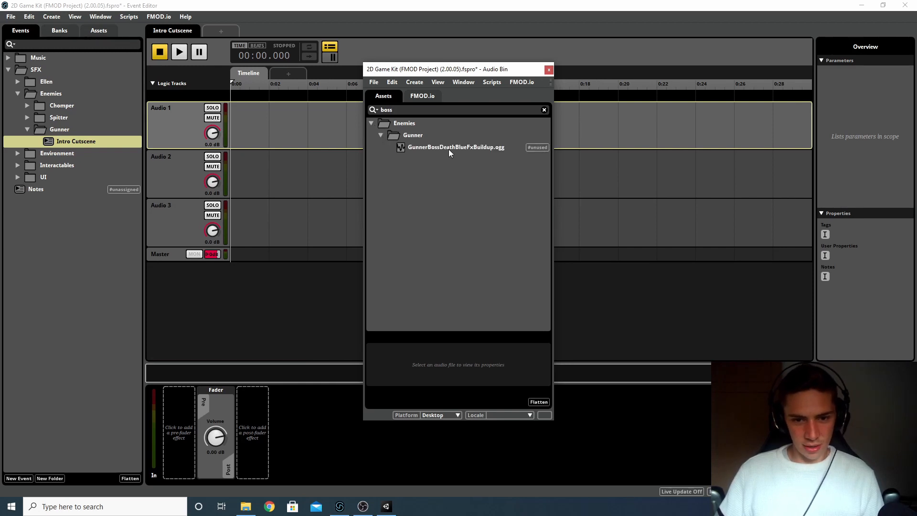
Search the Audio Bin for "intro" and select GunnerIntro.ogg in the Gunner folder.
{"action": "double_click", "coordinate": [418, 110]}
{"action": "type", "text": "intro"}
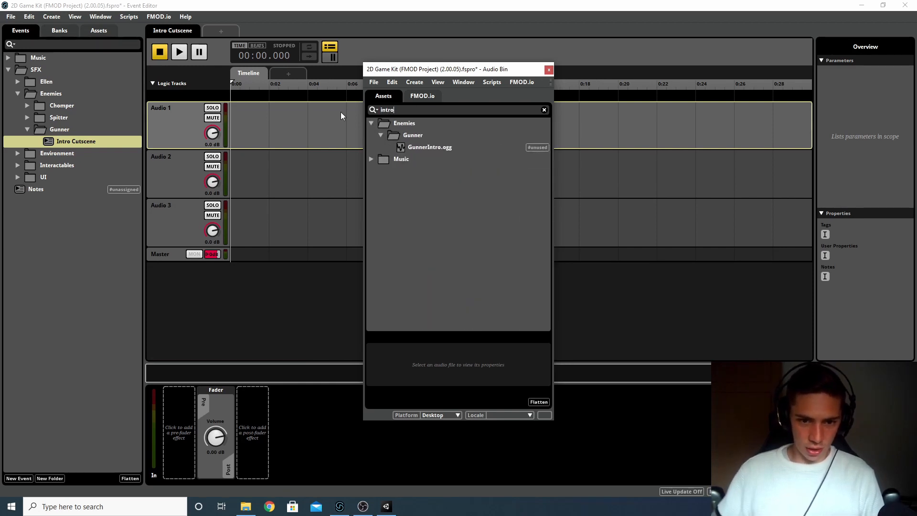
{"action": "left_click", "coordinate": [428, 147]}
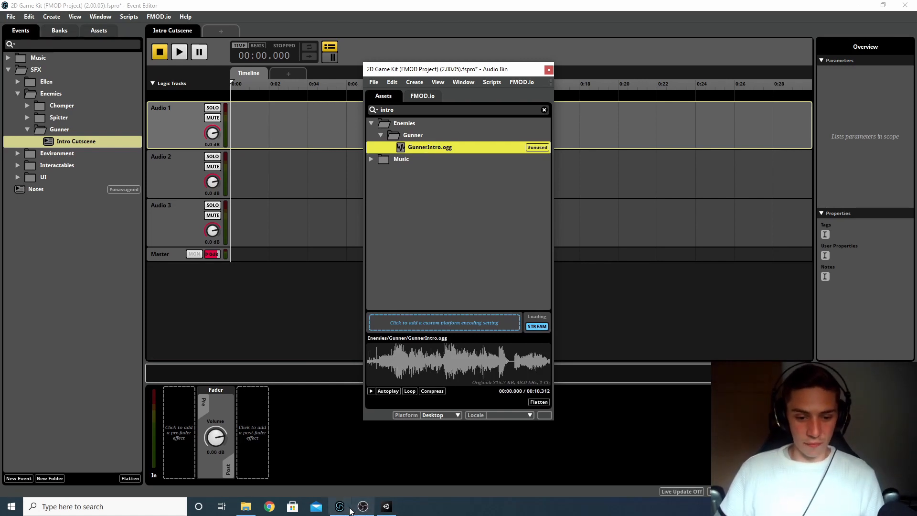
Switch to Unity and turn off Disable Unity Audio in the project's audio settings.
{"action": "left_click", "coordinate": [386, 507]}
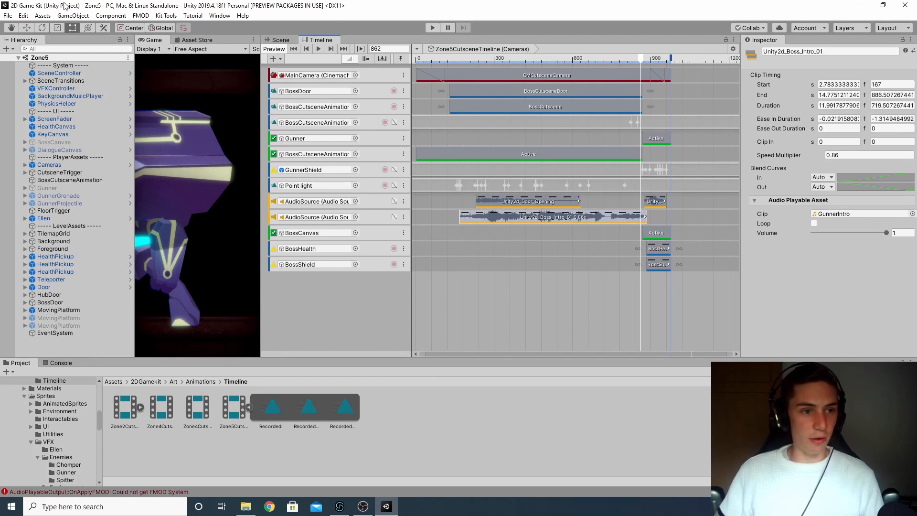
{"action": "left_click", "coordinate": [25, 16]}
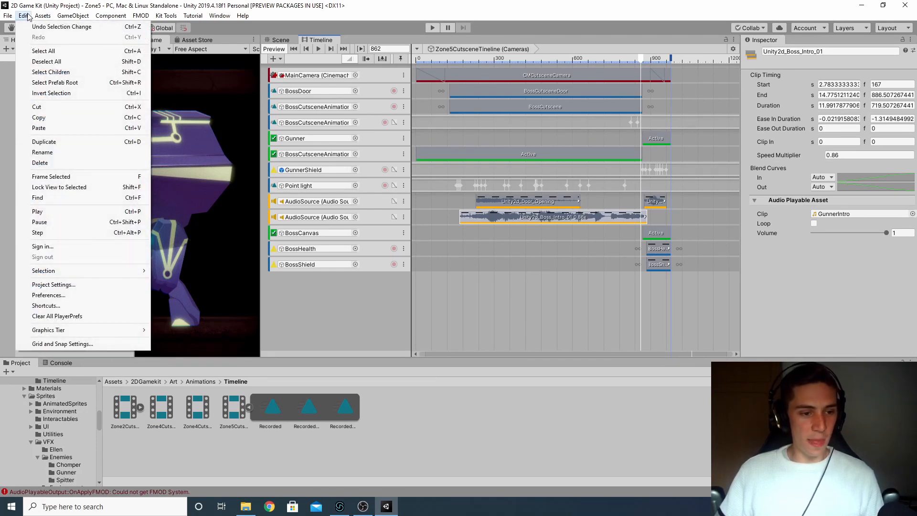
{"action": "left_click", "coordinate": [86, 285]}
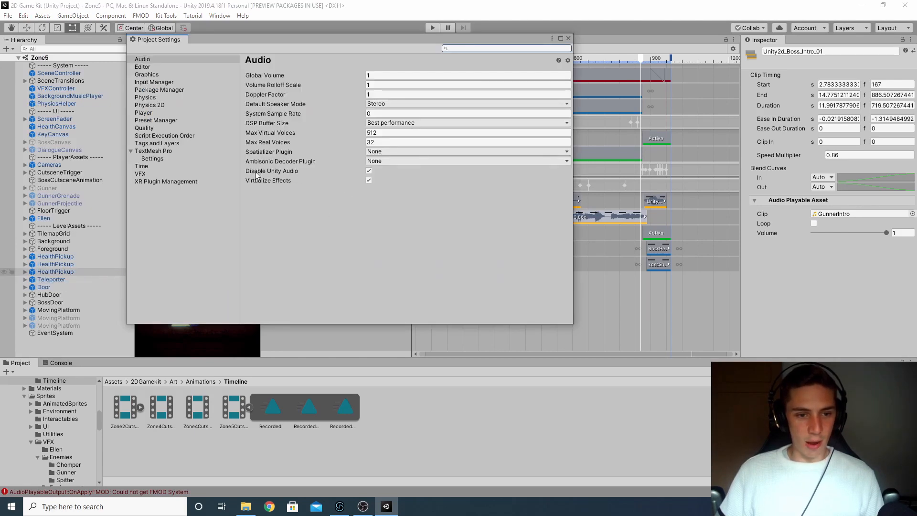
{"action": "left_click", "coordinate": [369, 171]}
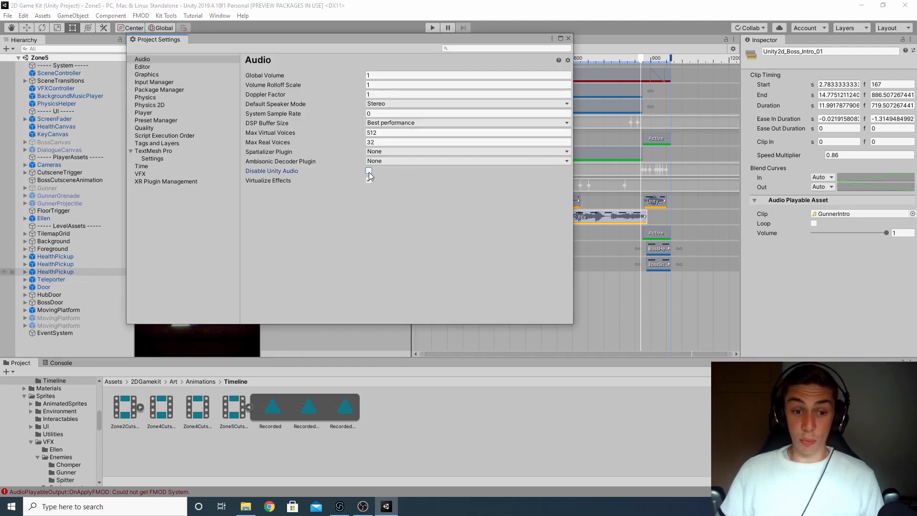
{"action": "left_click", "coordinate": [569, 38]}
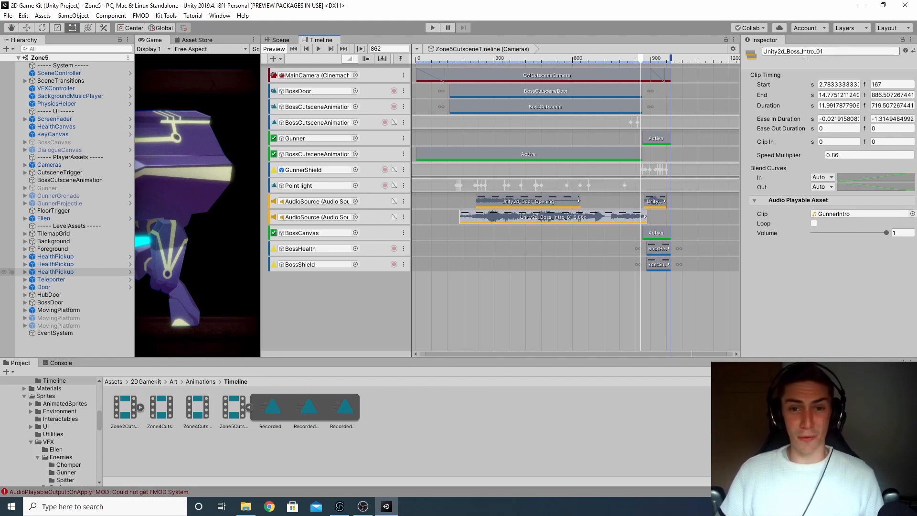
Locate the boss intro clip's GunnerIntro source file in Unity and audition it, comparing it with GunnerIntro.ogg in FMOD Studio's Audio Bin.
{"action": "left_click", "coordinate": [850, 214]}
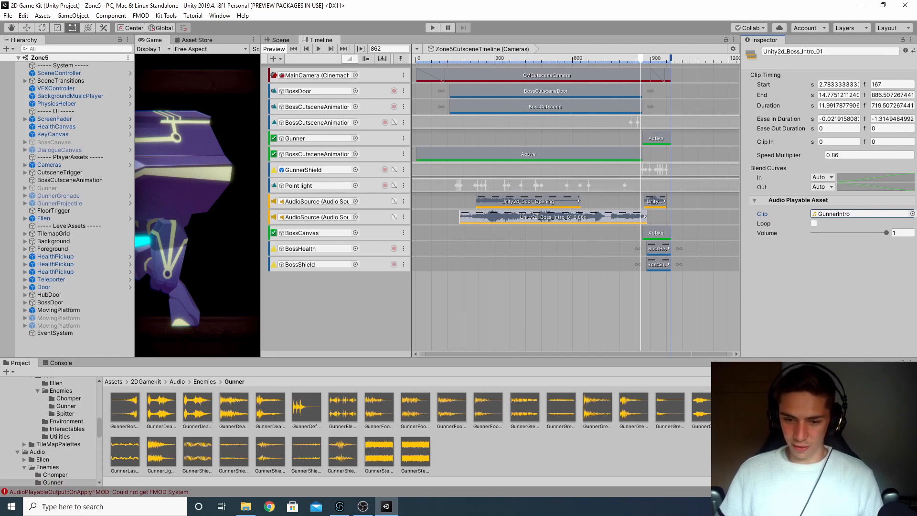
{"action": "left_click", "coordinate": [851, 408]}
{"action": "left_click_drag", "start_coordinate": [898, 481], "coordinate": [905, 481]}
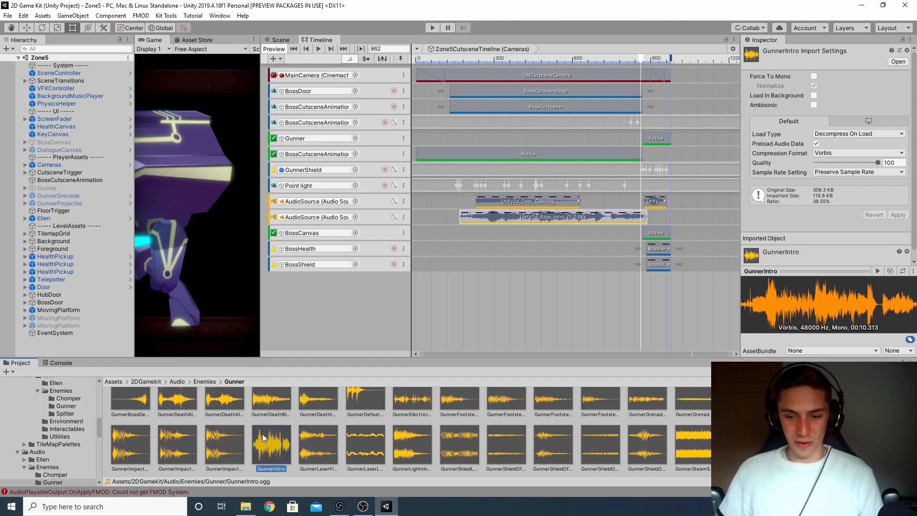
{"action": "left_click", "coordinate": [878, 269]}
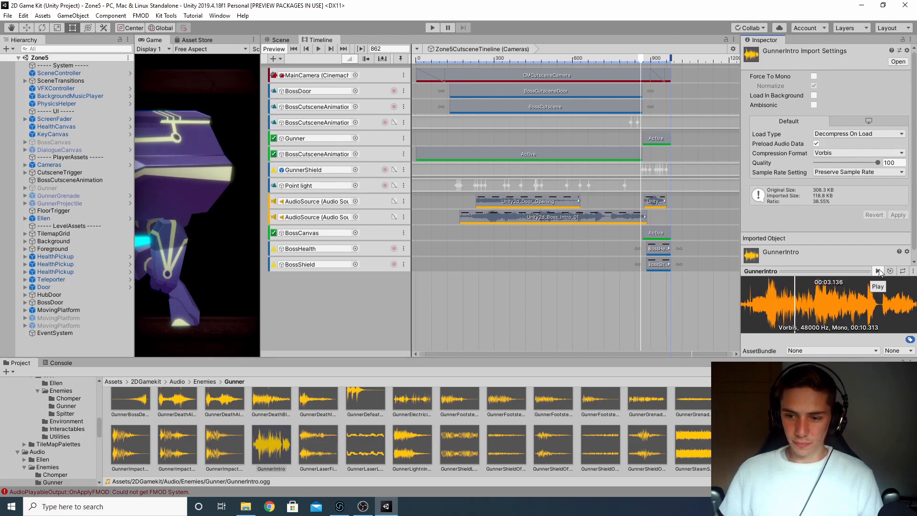
{"action": "left_click", "coordinate": [339, 507]}
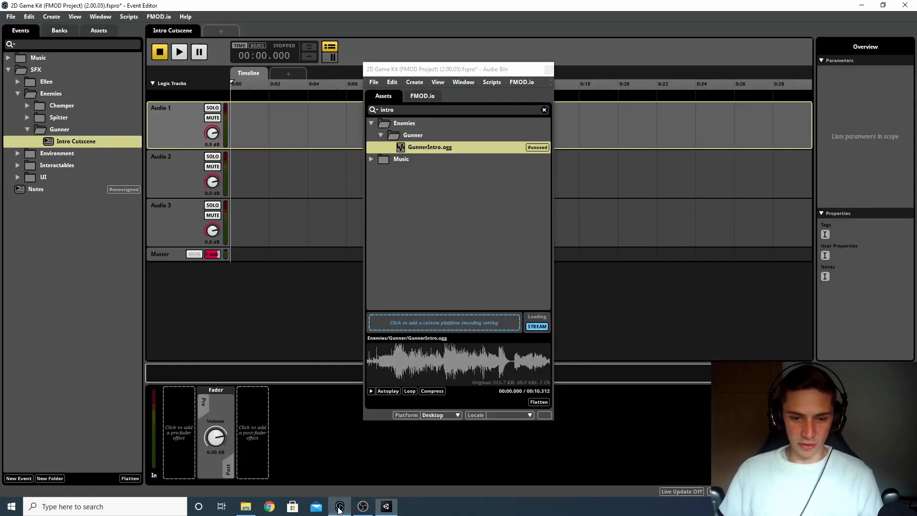
{"action": "left_click", "coordinate": [371, 391]}
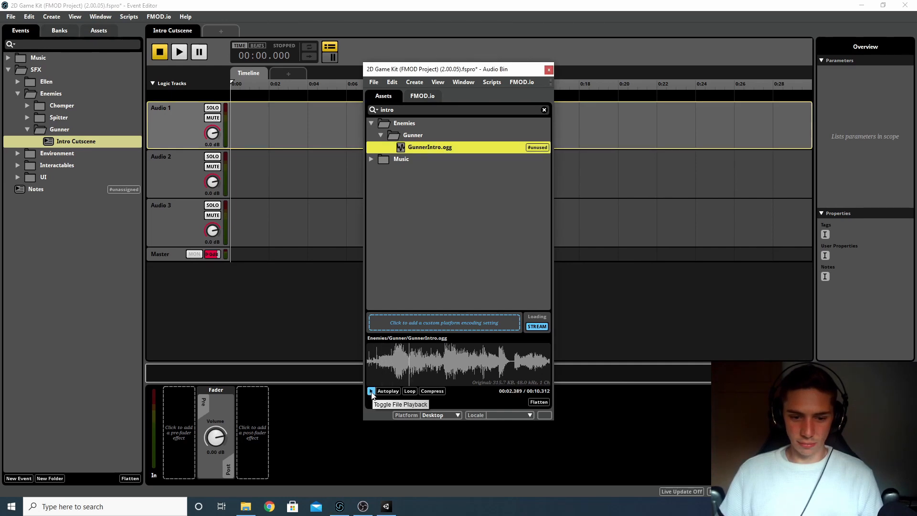
{"action": "left_click", "coordinate": [371, 391]}
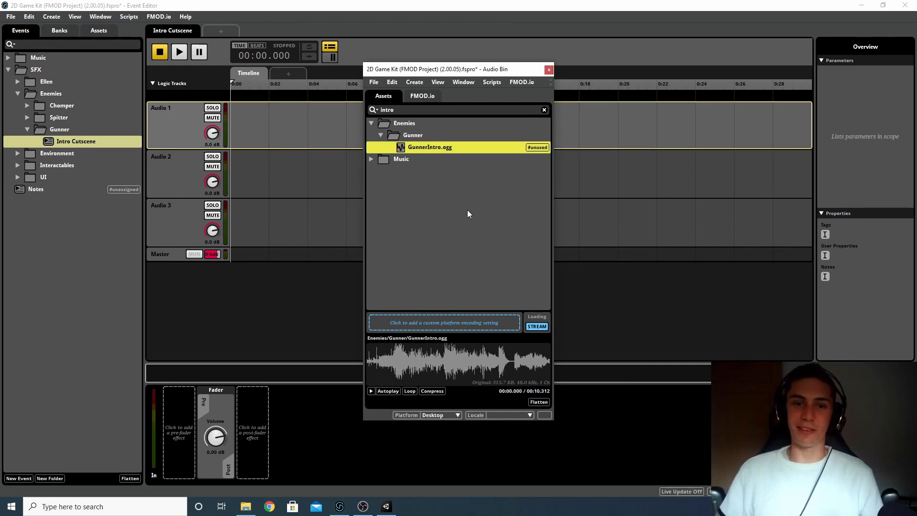
Place GunnerIntro.ogg on the Audio 1 track, starting at 0:00, and close the Audio Bin.
{"action": "left_click", "coordinate": [453, 60]}
{"action": "left_click_drag", "start_coordinate": [454, 64], "coordinate": [677, 42]}
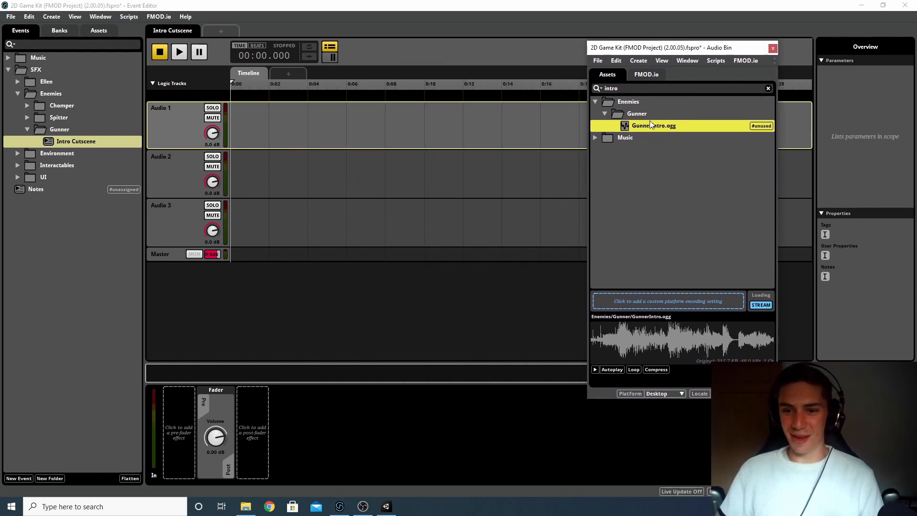
{"action": "left_click_drag", "start_coordinate": [649, 123], "coordinate": [421, 178]}
{"action": "left_click_drag", "start_coordinate": [264, 113], "coordinate": [260, 120]}
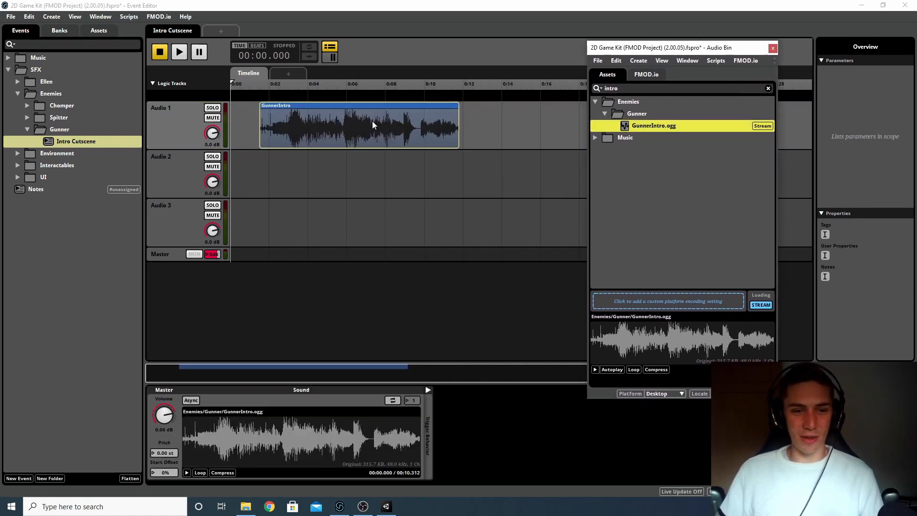
{"action": "left_click_drag", "start_coordinate": [387, 127], "coordinate": [358, 127]}
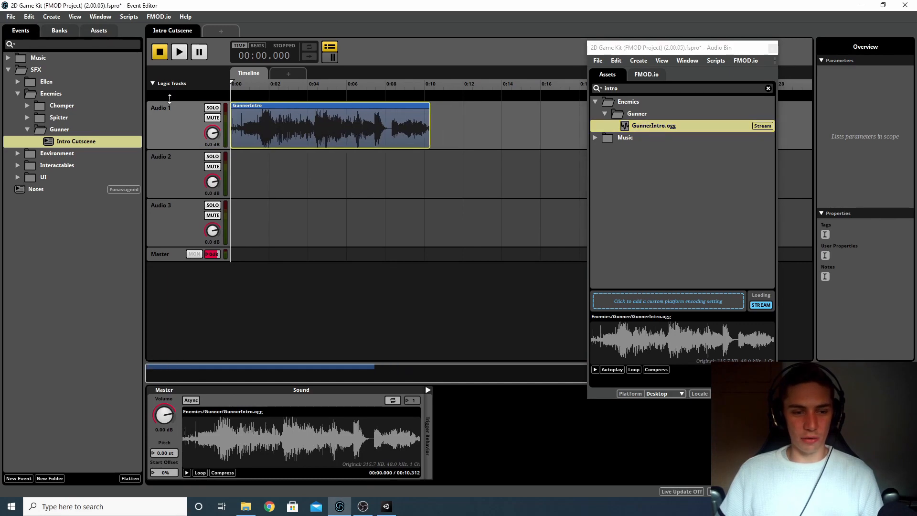
{"action": "left_click", "coordinate": [773, 47]}
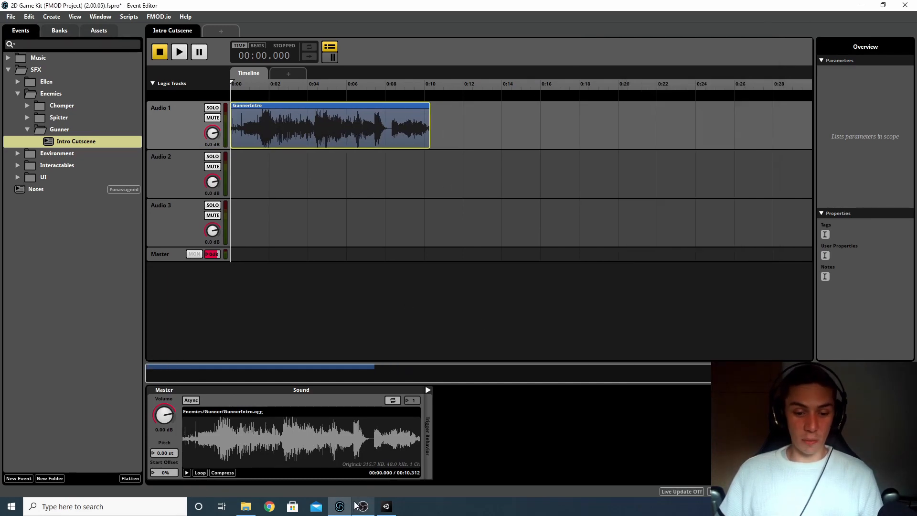
Switch to Unity, locate the source file of the timeline's Unity2d_Door_Opening clip, and audition it.
{"action": "left_click", "coordinate": [386, 506]}
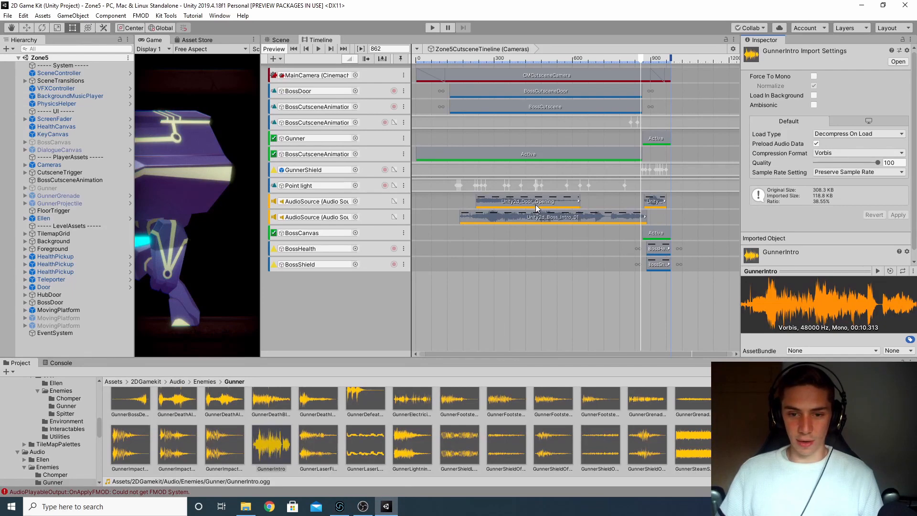
{"action": "left_click", "coordinate": [552, 200]}
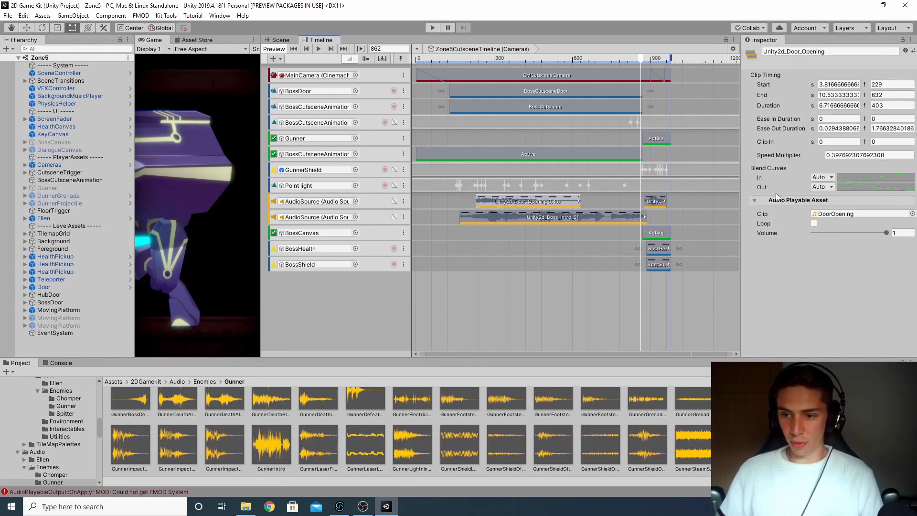
{"action": "left_click", "coordinate": [836, 214]}
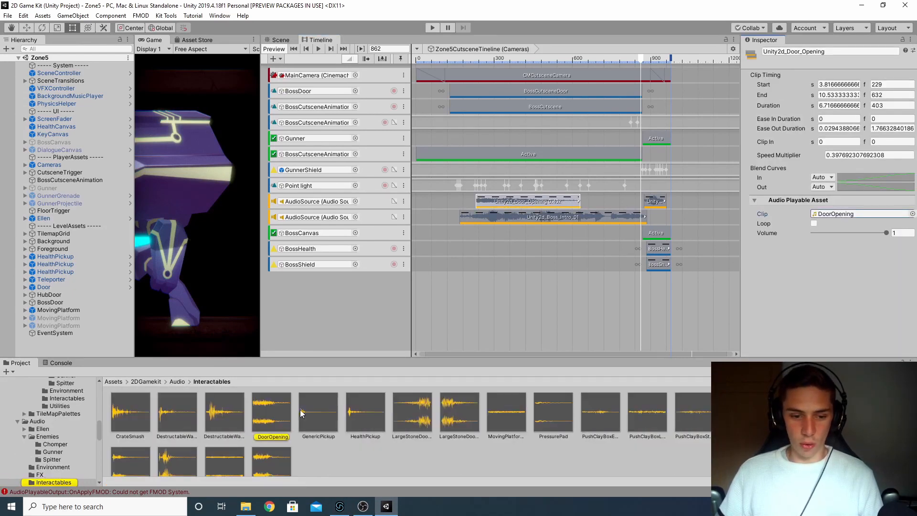
{"action": "left_click", "coordinate": [277, 414]}
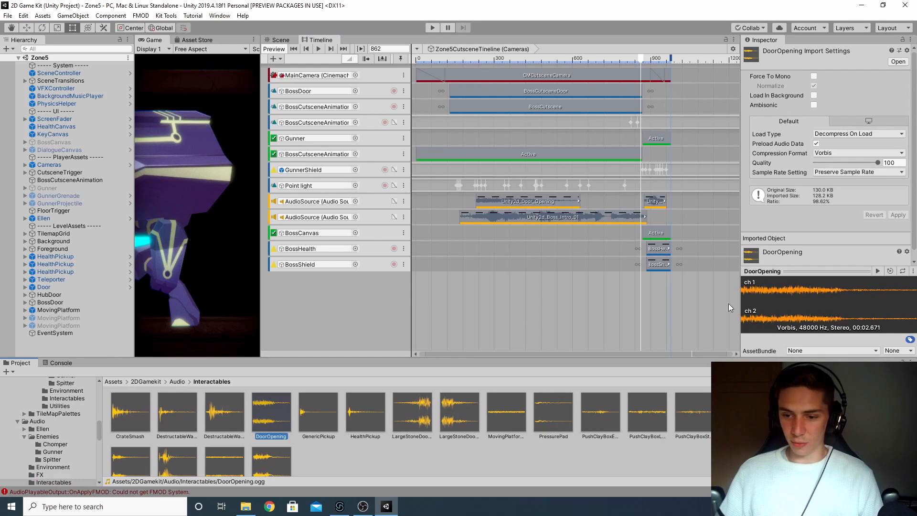
{"action": "left_click", "coordinate": [880, 272]}
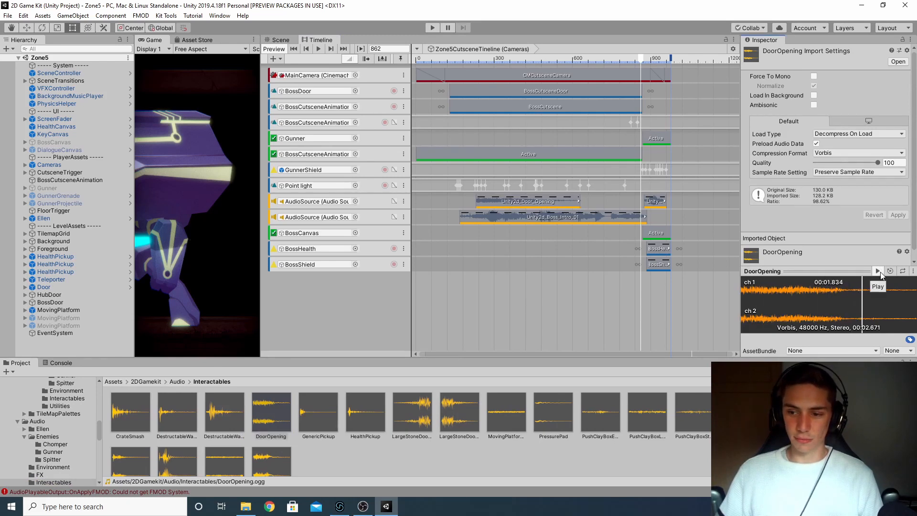
In FMOD Studio, search the Audio Bin for "doorop" and place DoorOpening.ogg on the Audio 2 track at about 2.5 seconds.
{"action": "left_click", "coordinate": [345, 511]}
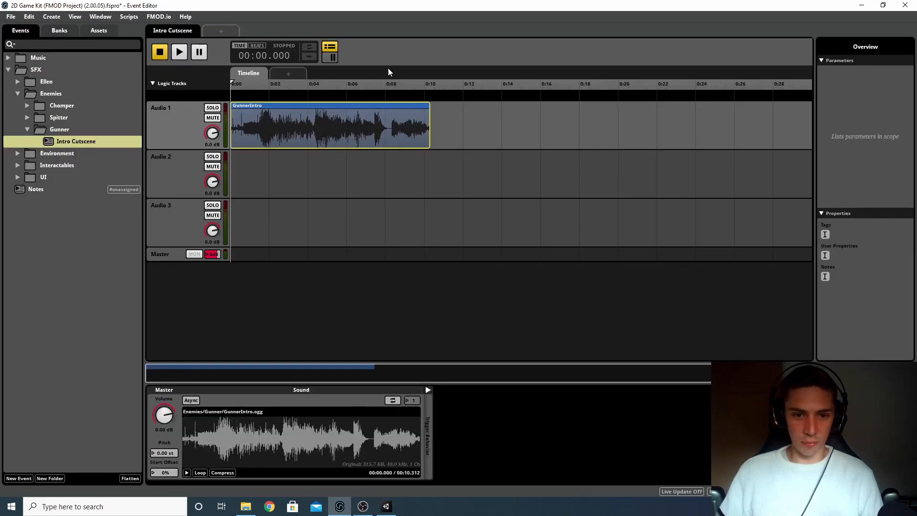
{"action": "key", "text": "ctrl+3"}
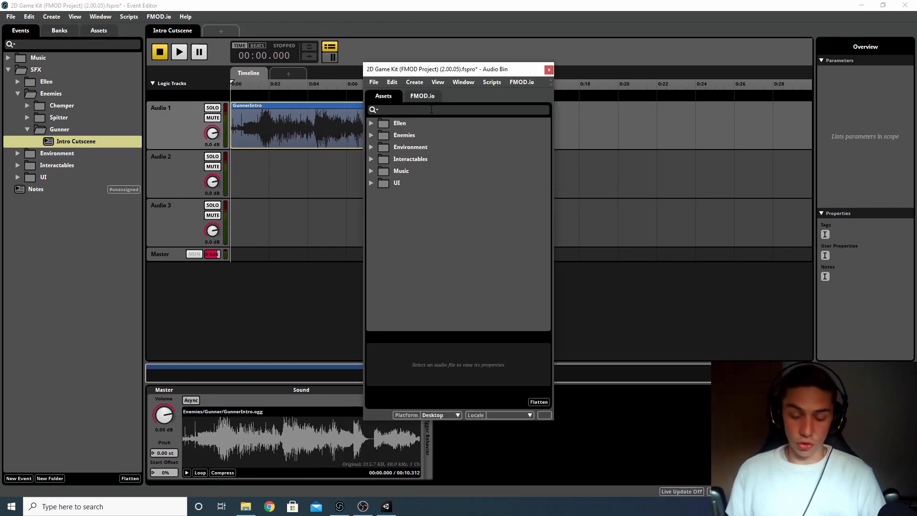
{"action": "type", "text": "door"}
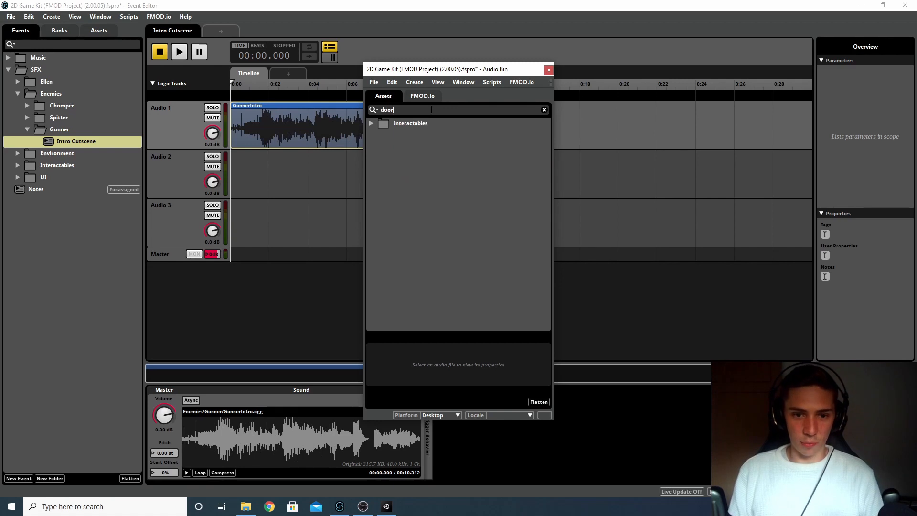
{"action": "type", "text": "op"}
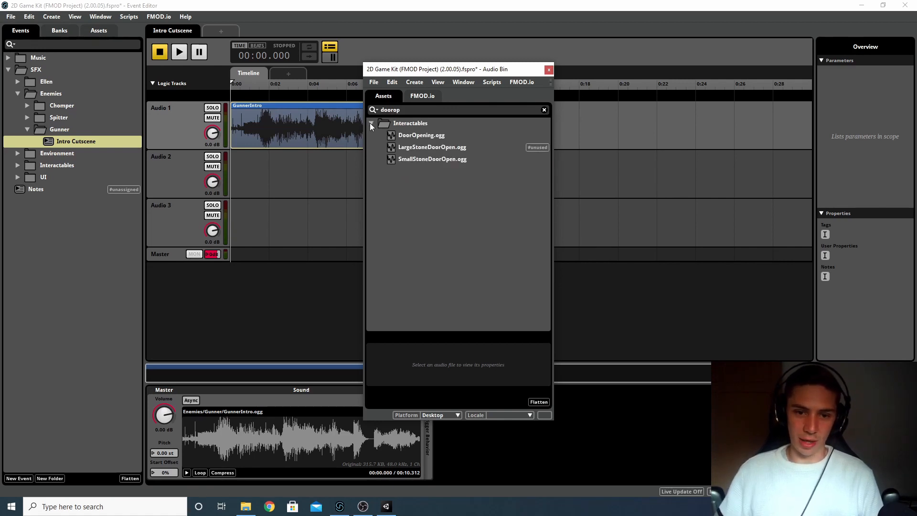
{"action": "left_click_drag", "start_coordinate": [417, 134], "coordinate": [281, 169]}
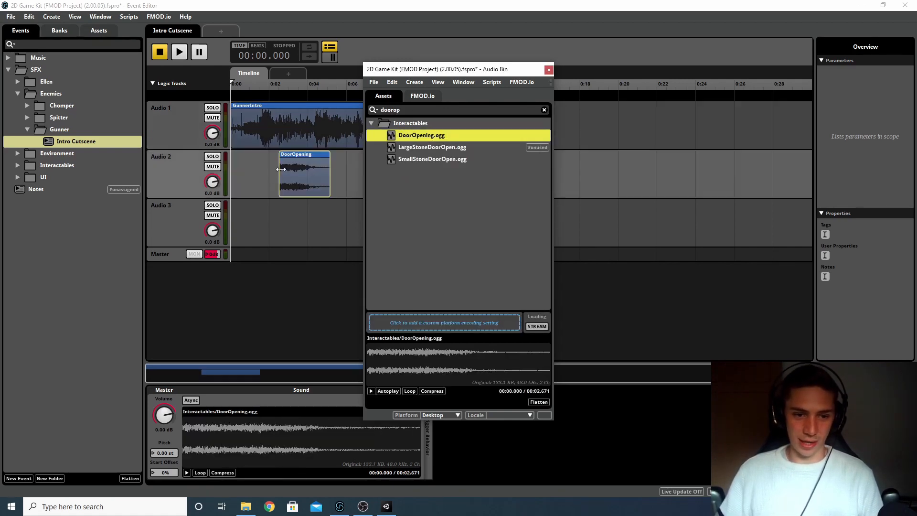
{"action": "left_click", "coordinate": [548, 70]}
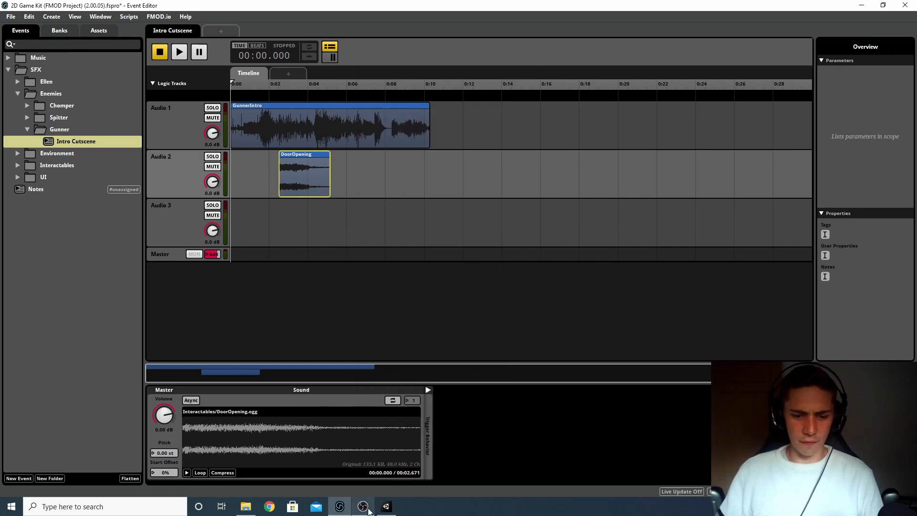
Switch to Unity, locate the source file of the timeline's Unity2d_Boss_Shield_On_v2 clip, and audition it.
{"action": "left_click", "coordinate": [386, 508]}
{"action": "left_click", "coordinate": [661, 201]}
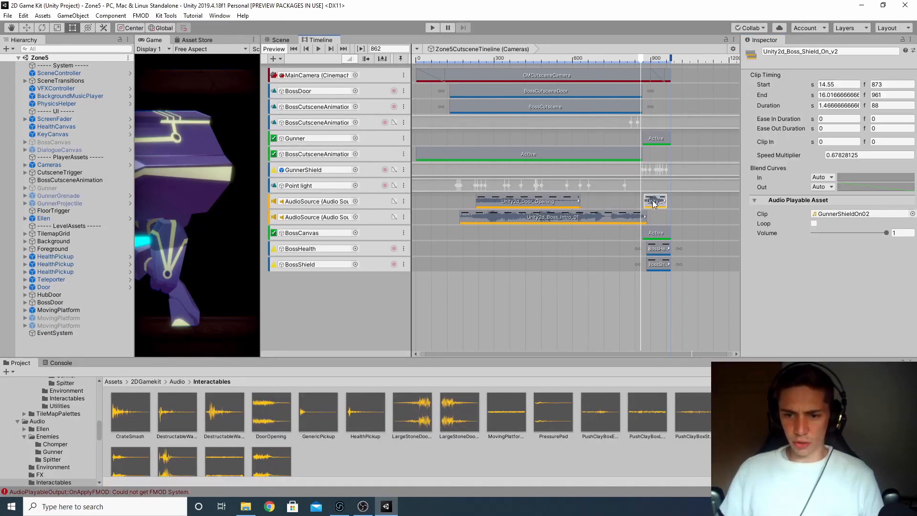
{"action": "left_click", "coordinate": [850, 216]}
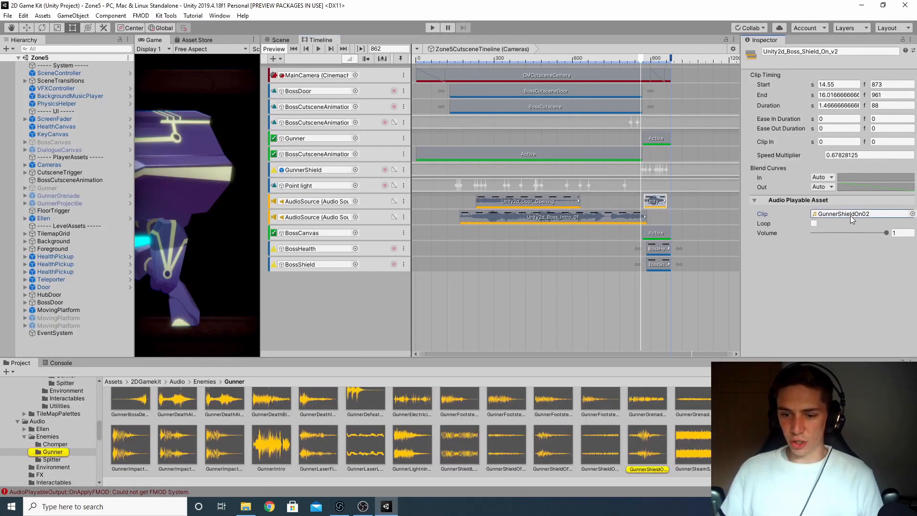
{"action": "left_click", "coordinate": [647, 447]}
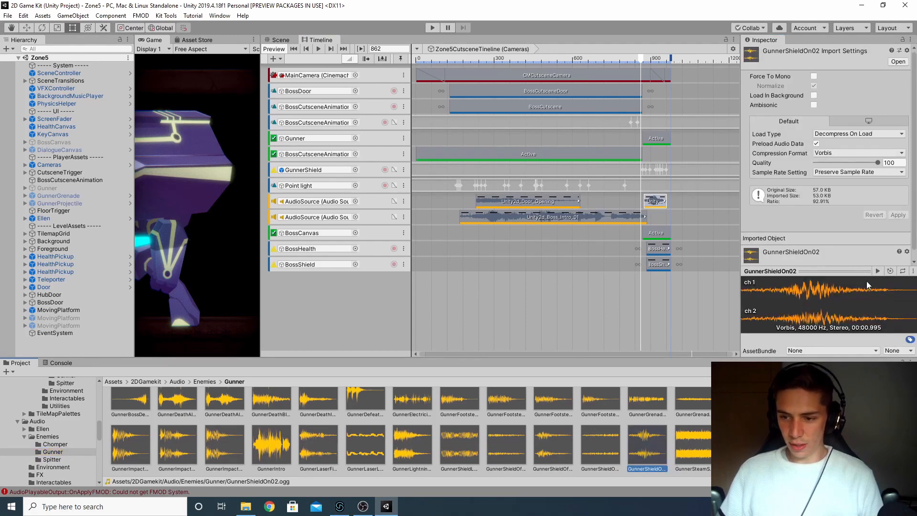
{"action": "left_click", "coordinate": [878, 270]}
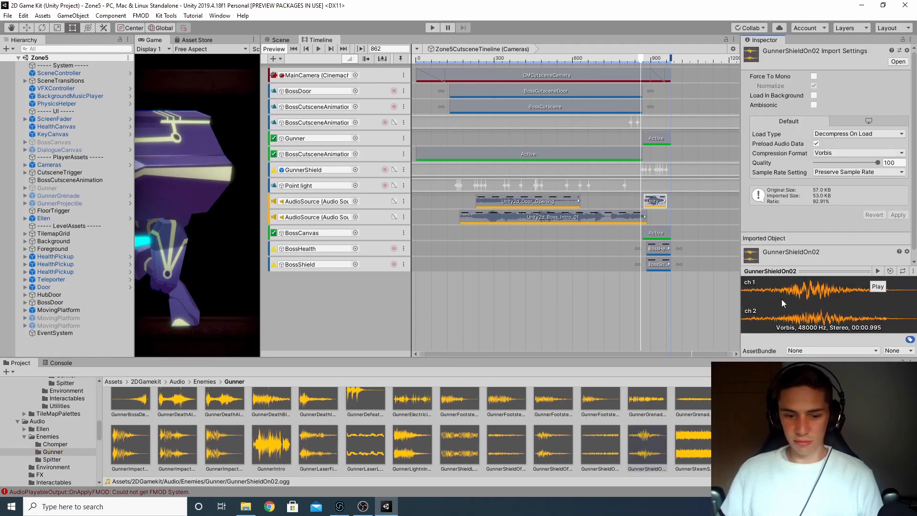
Switch to FMOD Studio, search the Audio Bin for "gunnersh" and place GunnerShieldOn02.ogg on the Audio 3 track at about 4 seconds.
{"action": "left_click", "coordinate": [340, 506]}
{"action": "key", "text": "ctrl+6"}
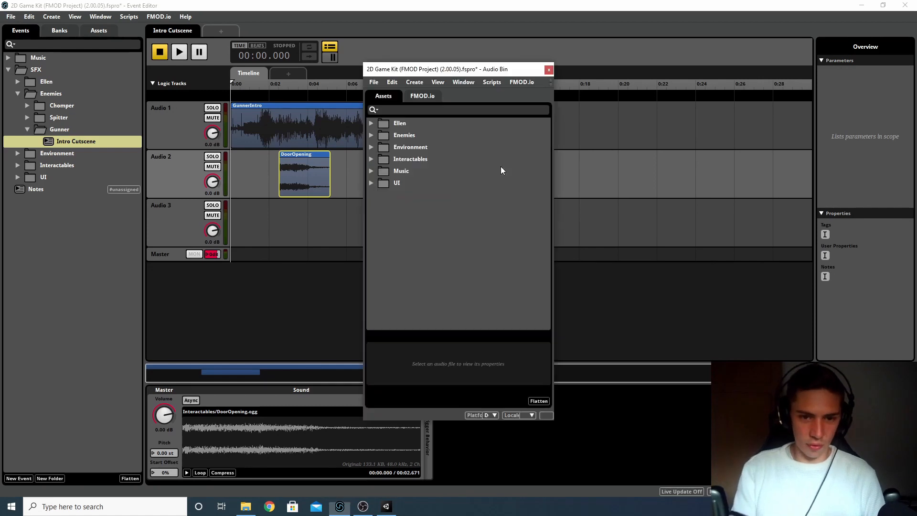
{"action": "type", "text": "gunnersh"}
{"action": "left_click", "coordinate": [371, 124]}
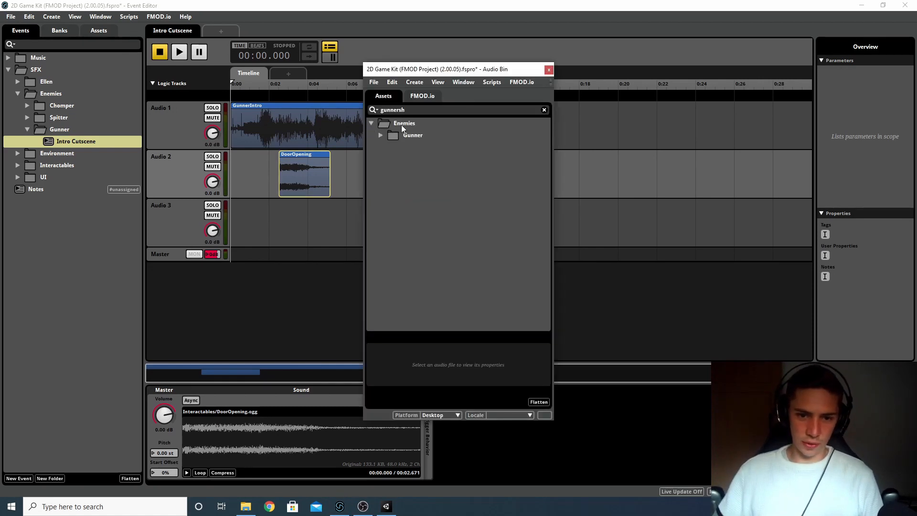
{"action": "left_click", "coordinate": [381, 136]}
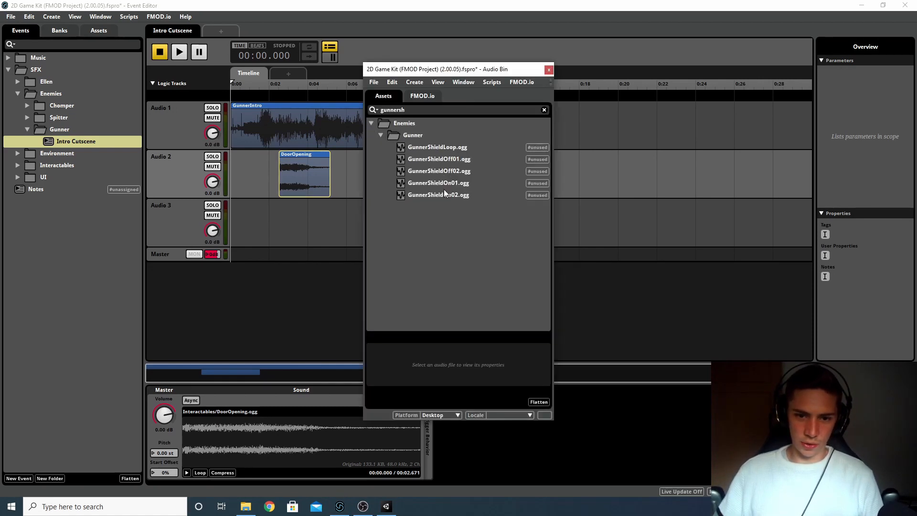
{"action": "left_click_drag", "start_coordinate": [438, 195], "coordinate": [318, 221]}
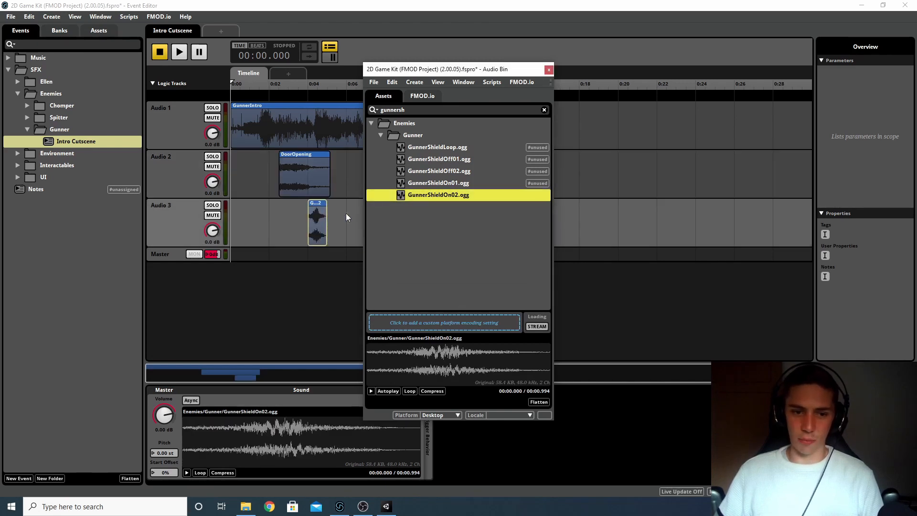
{"action": "left_click", "coordinate": [548, 70]}
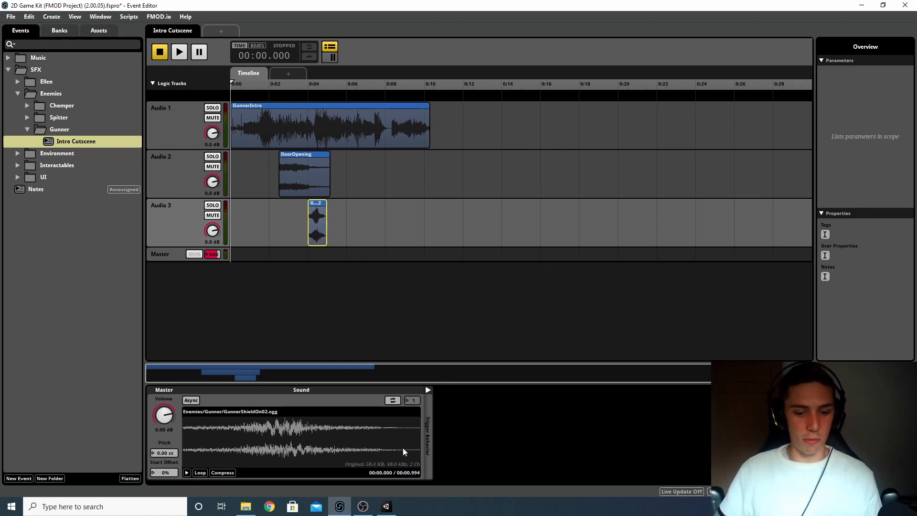
Switch to Unity and set the Zone5CutsceneTimeline ruler to show seconds instead of frames.
{"action": "left_click", "coordinate": [386, 506]}
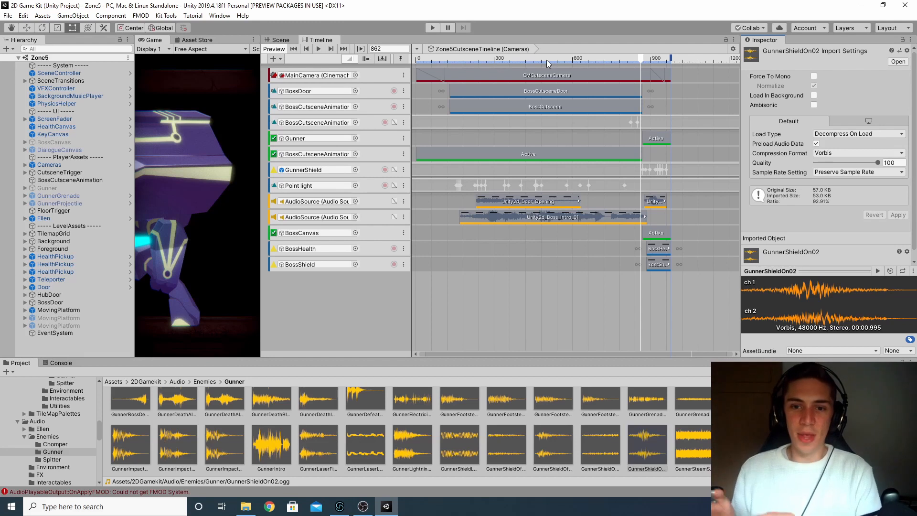
{"action": "left_click", "coordinate": [734, 50]}
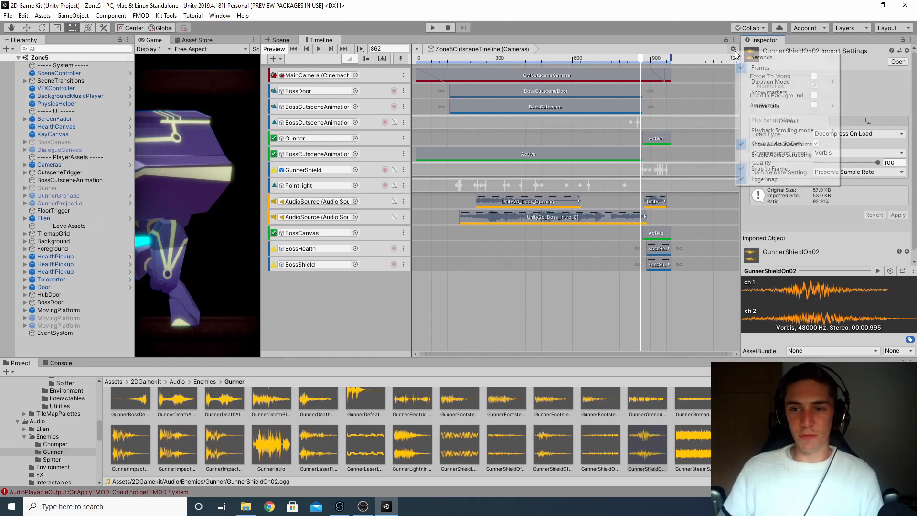
{"action": "left_click", "coordinate": [784, 57]}
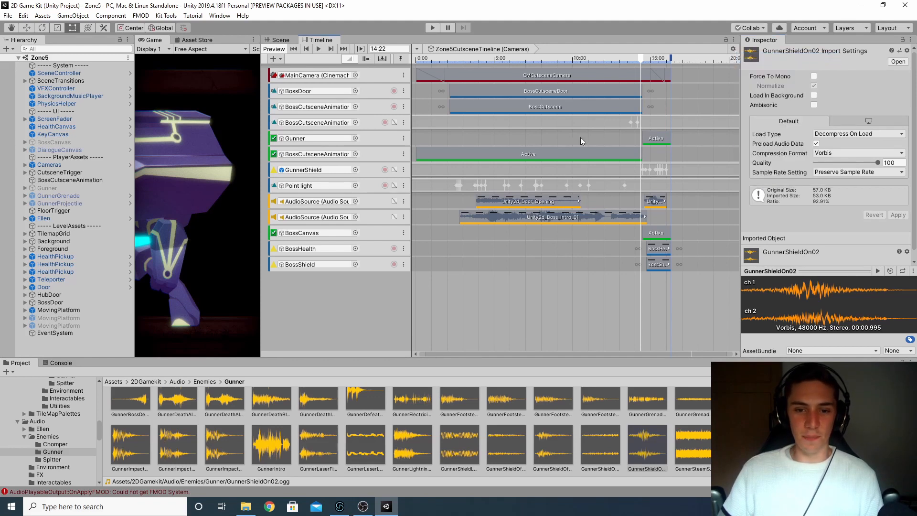
Find the start time of the Unity2d_Boss_Intro_01 clip by aligning the timeline playhead with its beginning.
{"action": "left_click", "coordinate": [458, 58]}
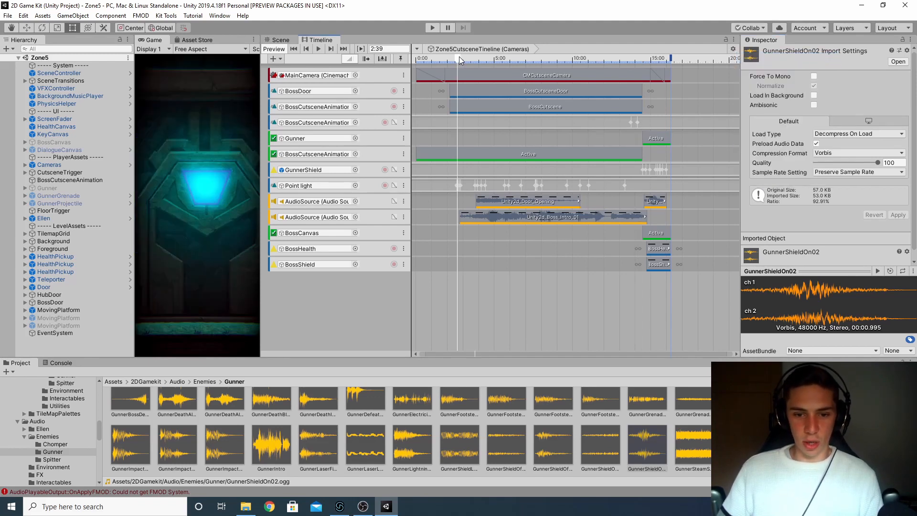
{"action": "left_click", "coordinate": [461, 57]}
{"action": "left_click", "coordinate": [460, 58]}
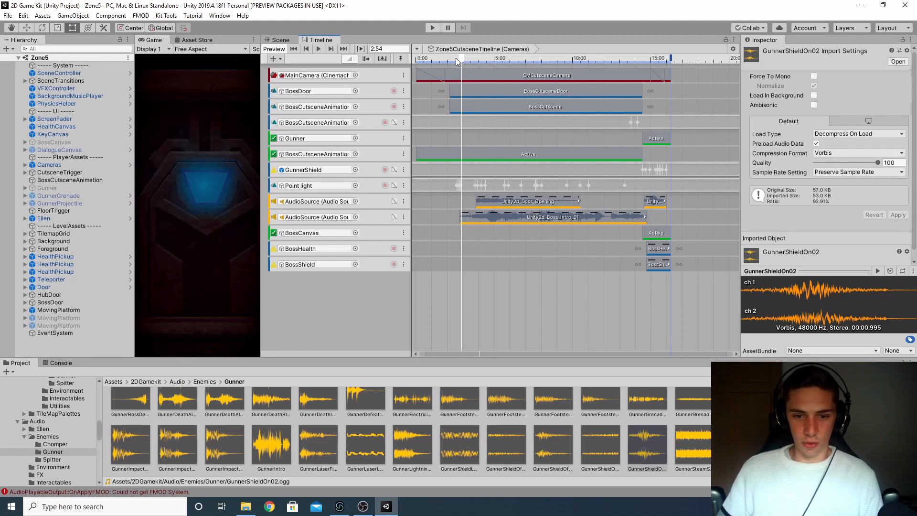
{"action": "scroll", "coordinate": [483, 143], "scroll_direction": "up", "scroll_amount": 3}
{"action": "scroll", "coordinate": [471, 151], "scroll_direction": "up", "scroll_amount": 3}
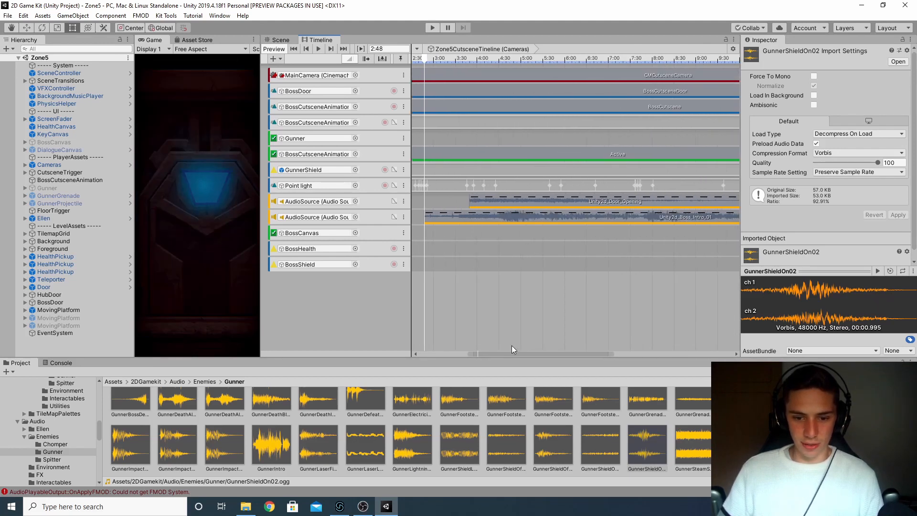
{"action": "left_click_drag", "start_coordinate": [509, 354], "coordinate": [488, 354]}
{"action": "scroll", "coordinate": [476, 211], "scroll_direction": "up", "scroll_amount": 2}
{"action": "scroll", "coordinate": [475, 211], "scroll_direction": "up", "scroll_amount": 3}
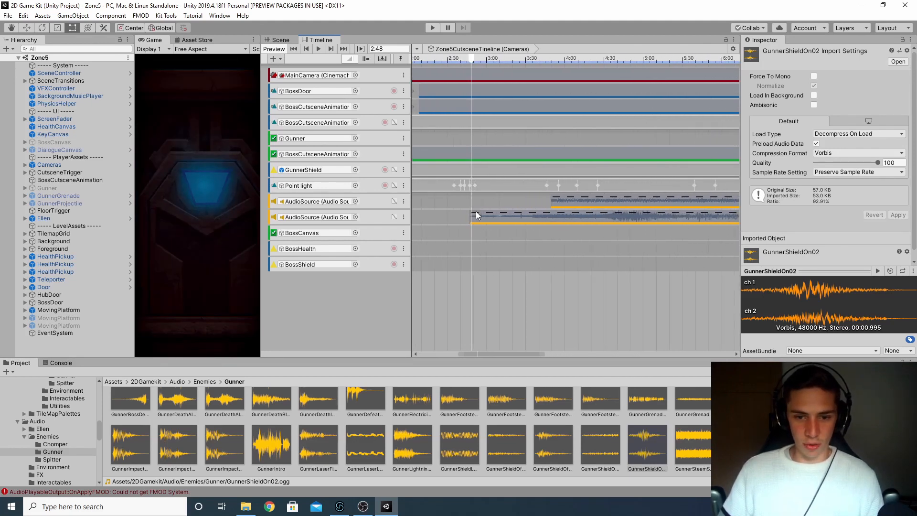
{"action": "left_click", "coordinate": [463, 59]}
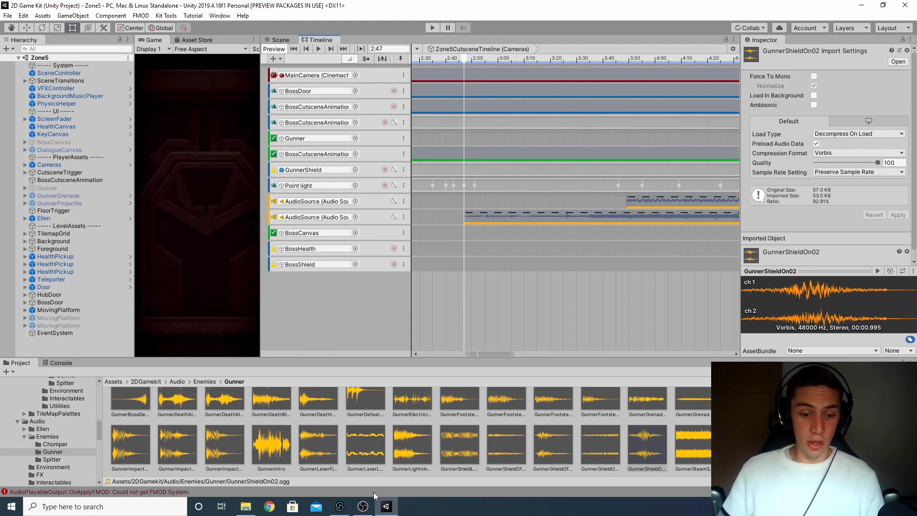
In FMOD Studio, move GunnerIntro to about 2.5 seconds, DoorOpening to about 3.5 seconds and GunnerShieldOn02 to about 14.4 seconds.
{"action": "left_click", "coordinate": [340, 507]}
{"action": "left_click", "coordinate": [259, 109]}
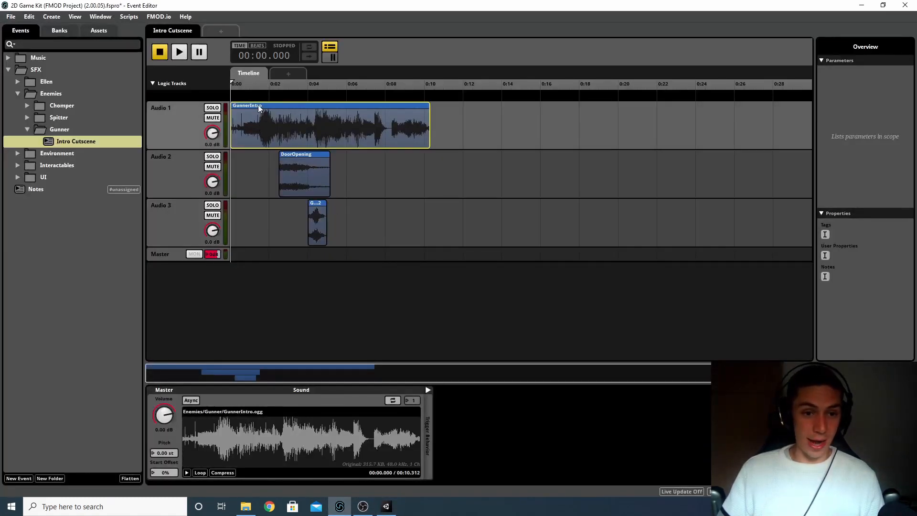
{"action": "left_click", "coordinate": [255, 90]}
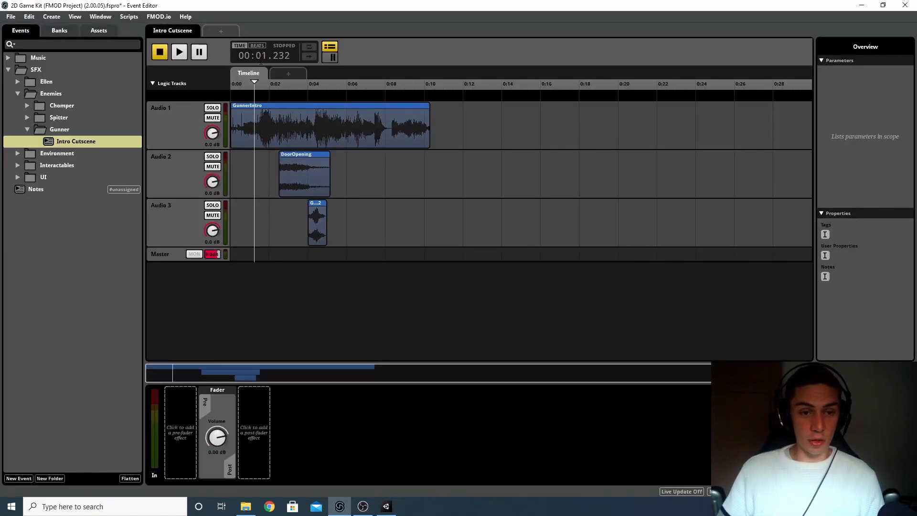
{"action": "left_click", "coordinate": [293, 86]}
{"action": "left_click", "coordinate": [281, 86]}
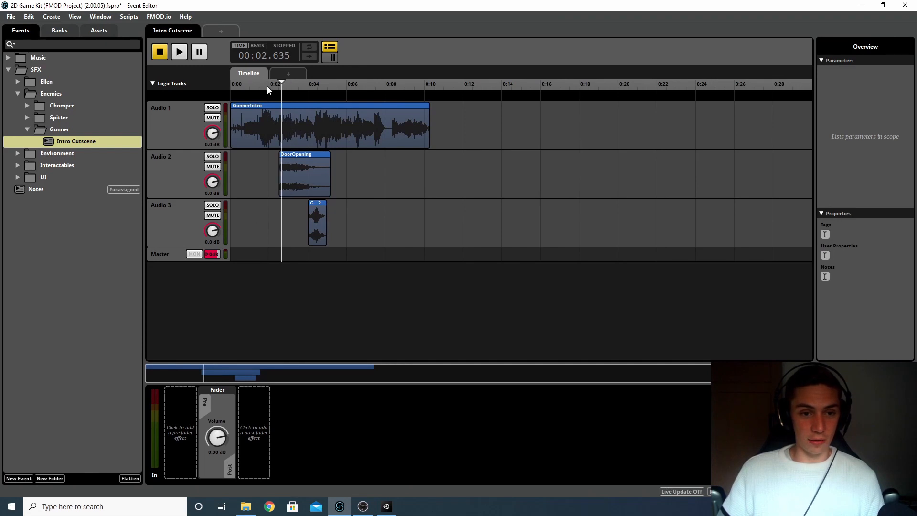
{"action": "left_click", "coordinate": [269, 86]}
{"action": "left_click", "coordinate": [273, 89]}
{"action": "left_click", "coordinate": [277, 90]}
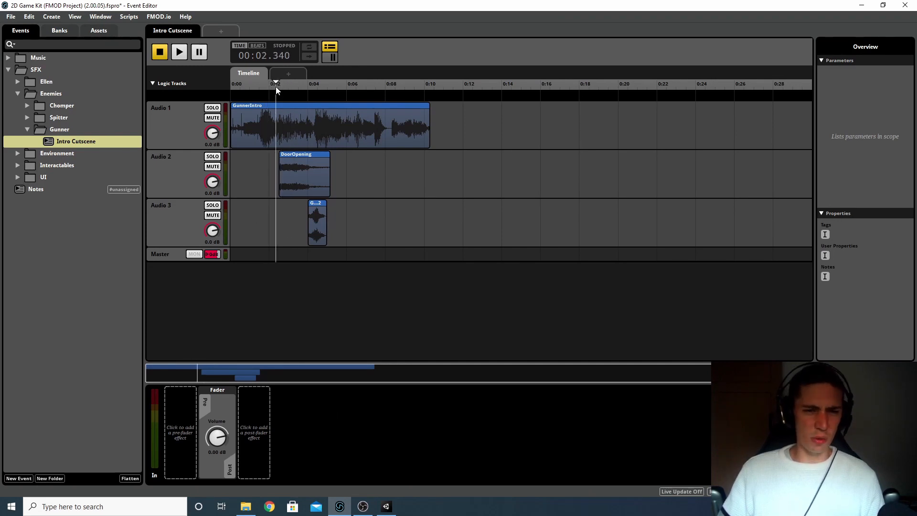
{"action": "left_click", "coordinate": [283, 87]}
{"action": "left_click", "coordinate": [280, 86]}
{"action": "left_click", "coordinate": [277, 86]}
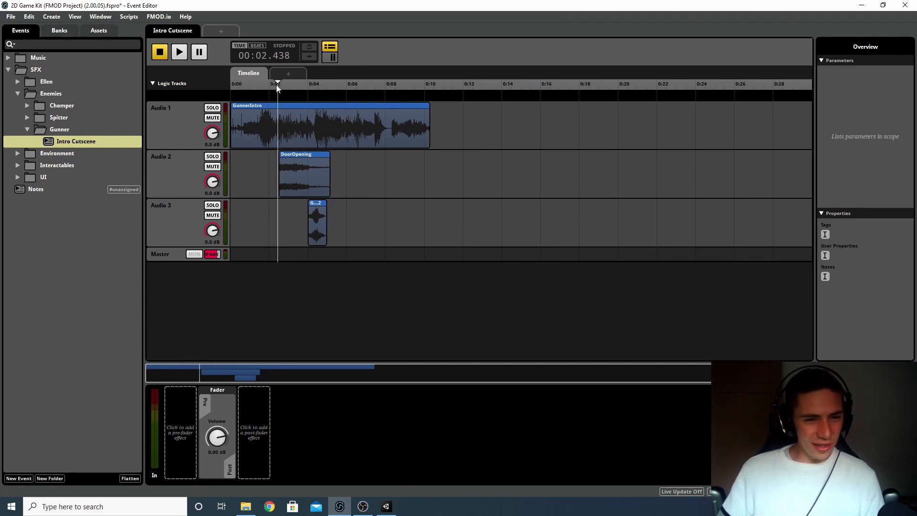
{"action": "left_click", "coordinate": [276, 84]}
{"action": "left_click_drag", "start_coordinate": [303, 130], "coordinate": [348, 134]}
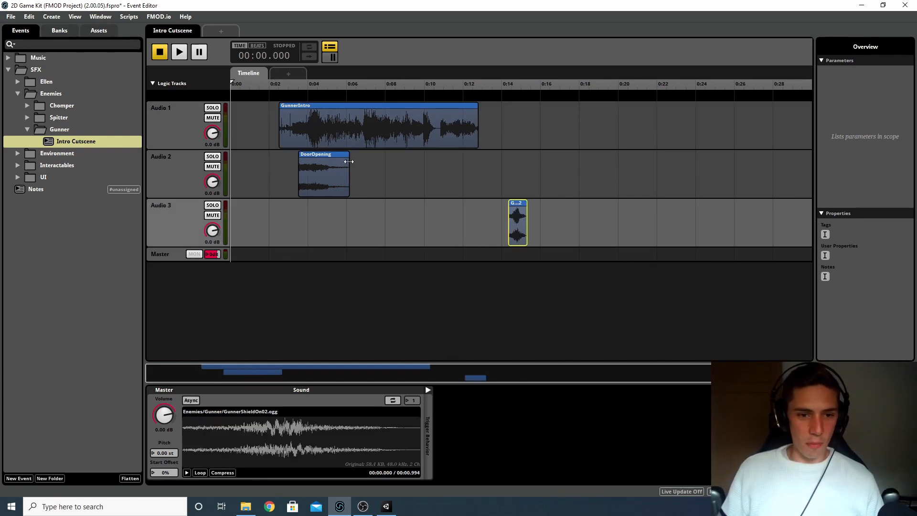
Switch to Unity, preview the cutscene timeline from 2:29, and widen the Game view.
{"action": "left_click", "coordinate": [386, 506]}
{"action": "scroll", "coordinate": [624, 248], "scroll_direction": "down", "scroll_amount": 10}
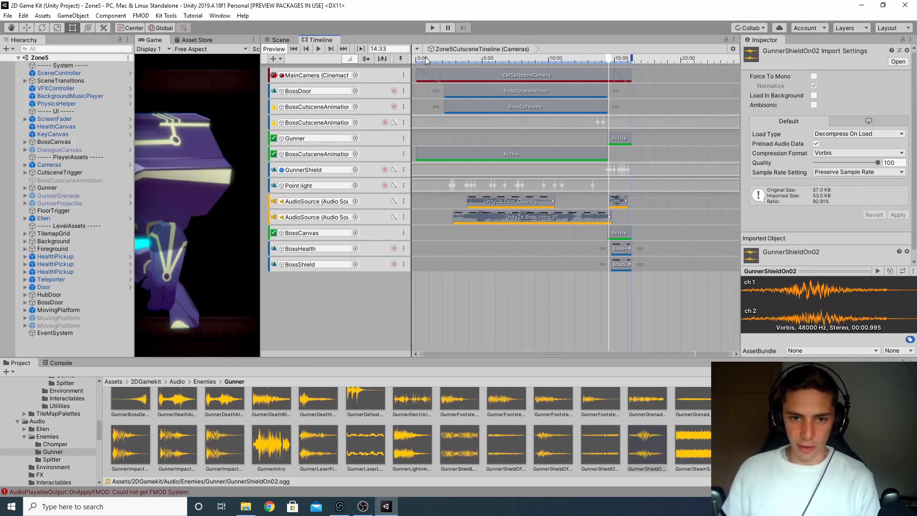
{"action": "left_click", "coordinate": [440, 57]}
{"action": "left_click_drag", "start_coordinate": [440, 58], "coordinate": [448, 59]}
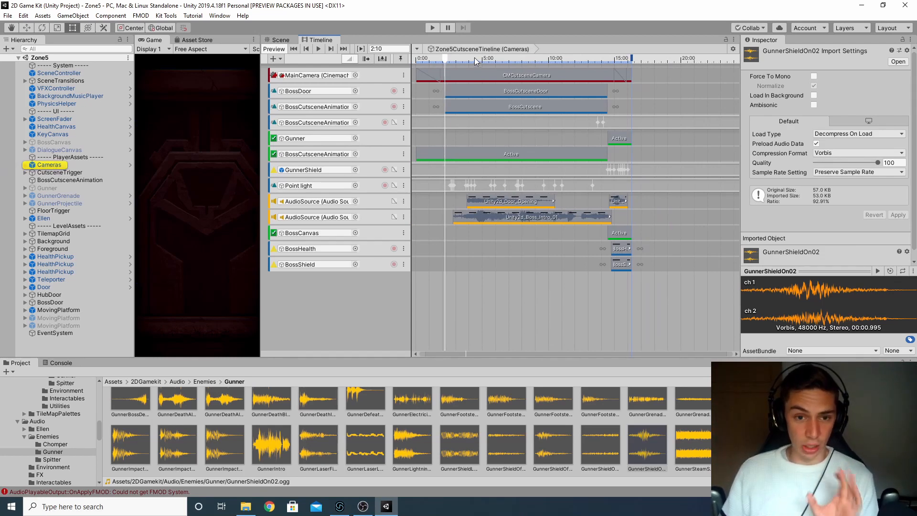
{"action": "left_click", "coordinate": [449, 58]}
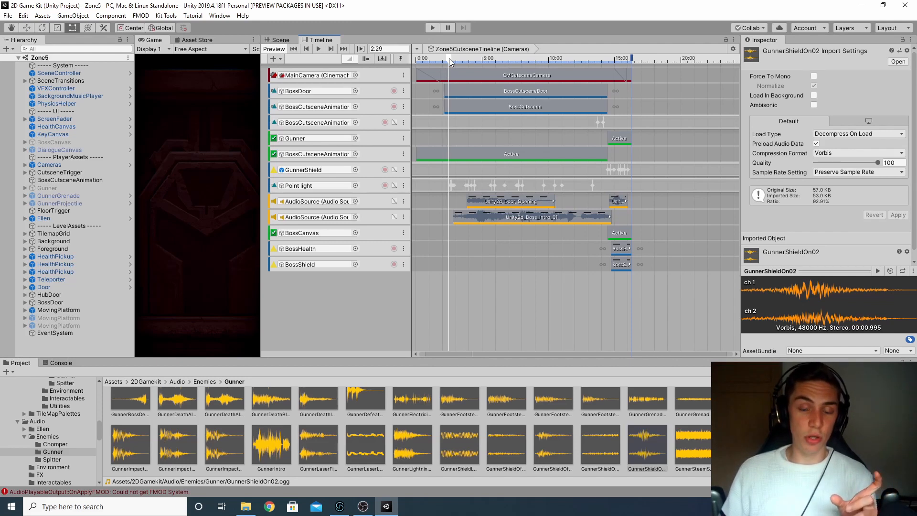
{"action": "left_click", "coordinate": [319, 49]}
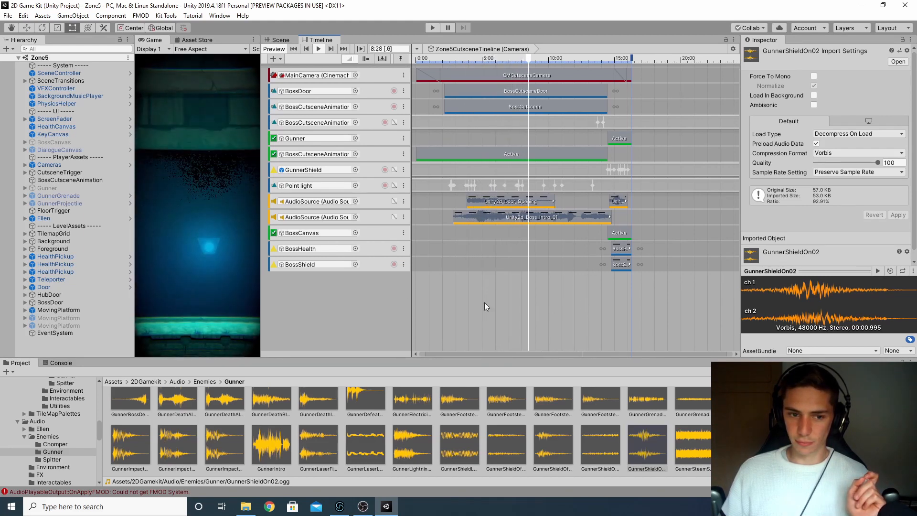
{"action": "left_click_drag", "start_coordinate": [262, 260], "coordinate": [314, 260]}
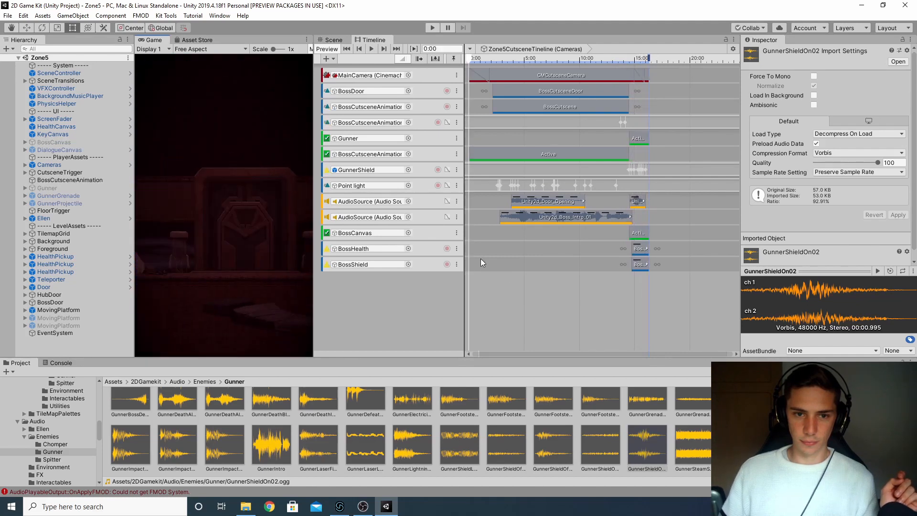
Switch to FMOD Studio and audition the Intro Cutscene event from 2.438 seconds.
{"action": "left_click", "coordinate": [340, 507]}
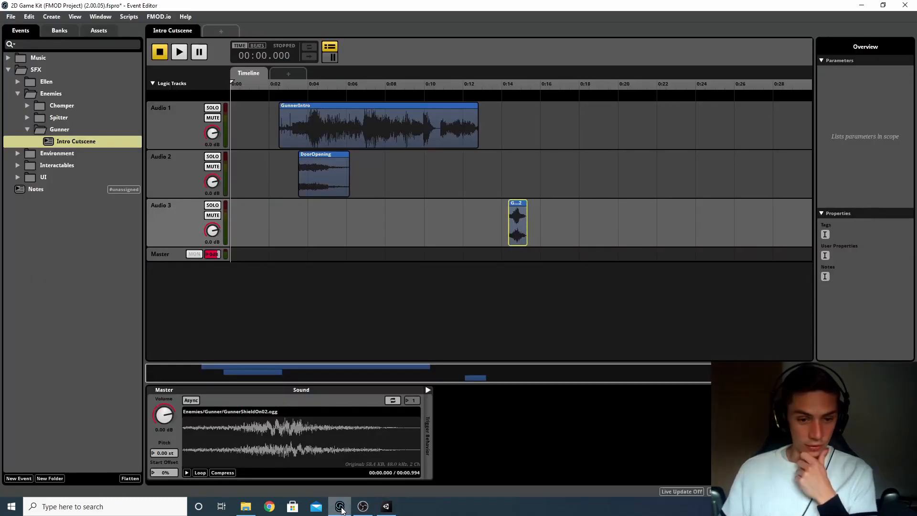
{"action": "left_click", "coordinate": [279, 96]}
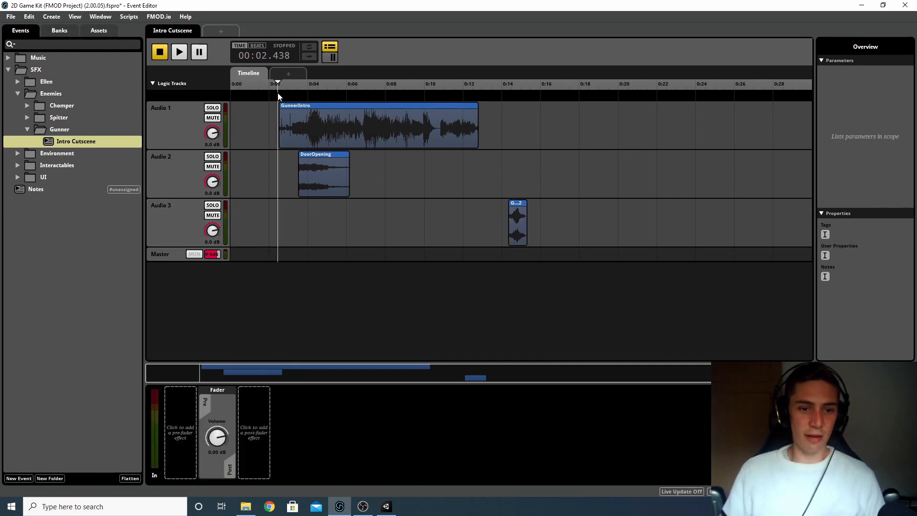
{"action": "key", "text": "space"}
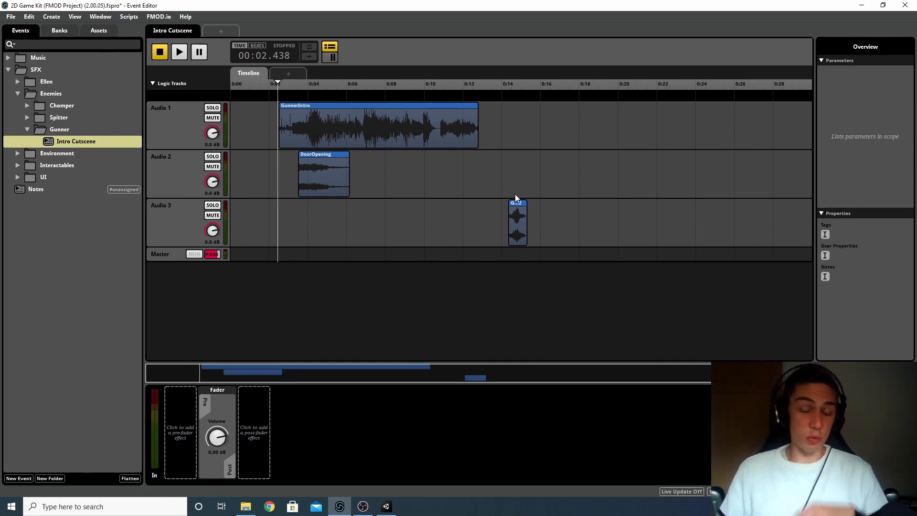
Switch to Unity and inspect the clip timing and speed multiplier of the Unity2d_Door_Opening clip.
{"action": "left_click", "coordinate": [386, 506]}
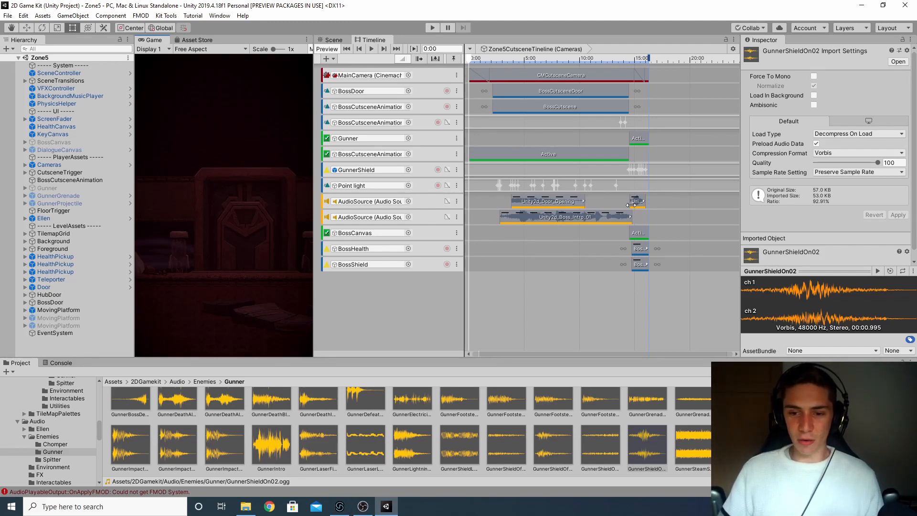
{"action": "left_click", "coordinate": [554, 204]}
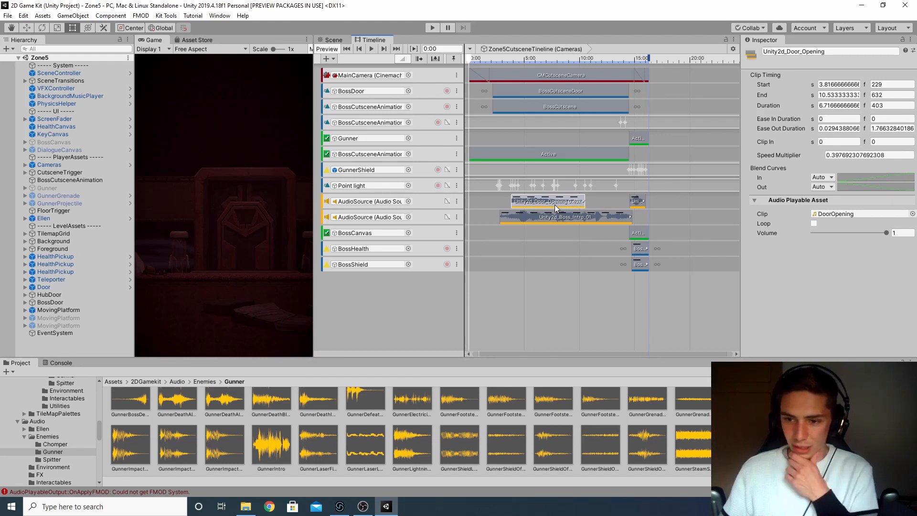
{"action": "scroll", "coordinate": [554, 204], "scroll_direction": "up", "scroll_amount": 2}
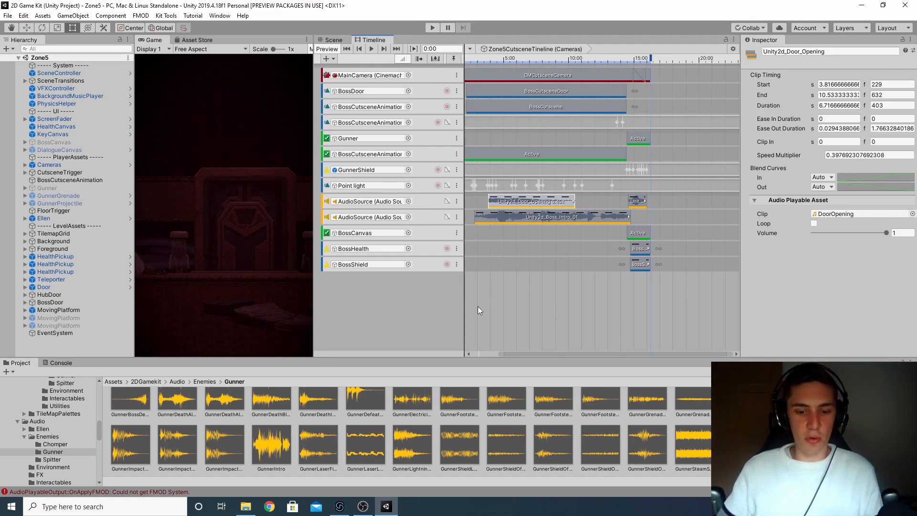
Switch to FMOD Studio and check the pitch setting of the DoorOpening instrument on Audio 2.
{"action": "key", "text": "alt+Tab"}
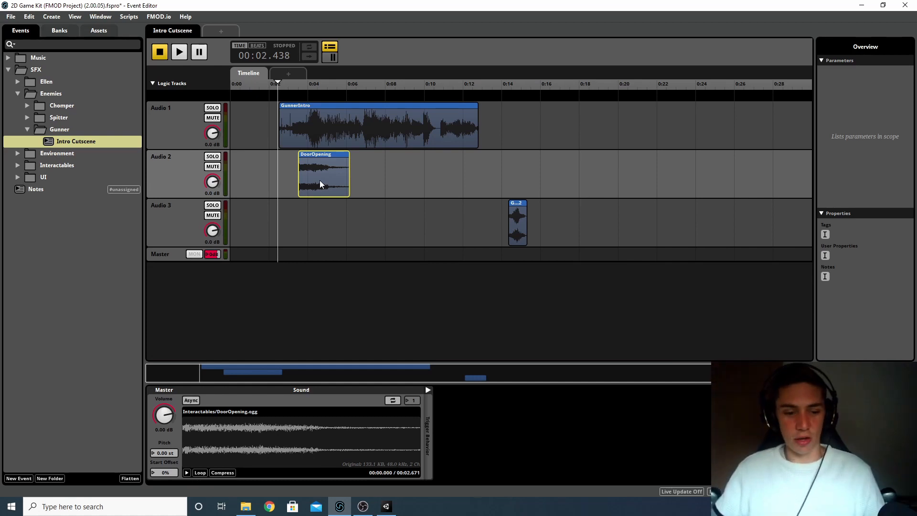
{"action": "right_click", "coordinate": [159, 452]}
{"action": "right_click", "coordinate": [165, 444]}
{"action": "right_click", "coordinate": [159, 443]}
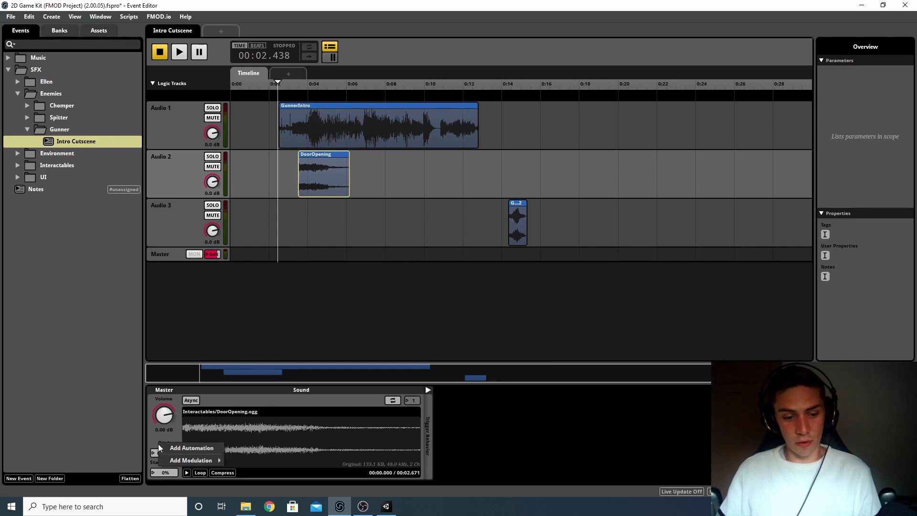
{"action": "left_click", "coordinate": [154, 437]}
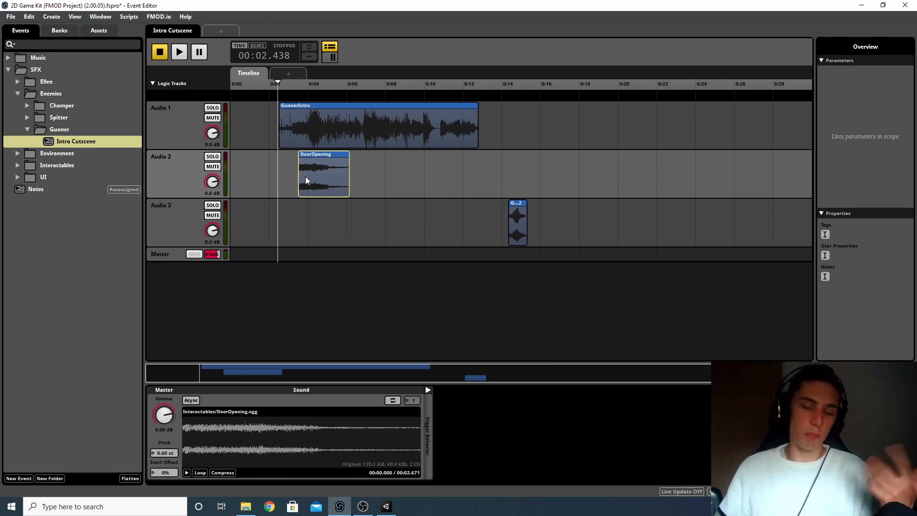
{"action": "left_click", "coordinate": [170, 452]}
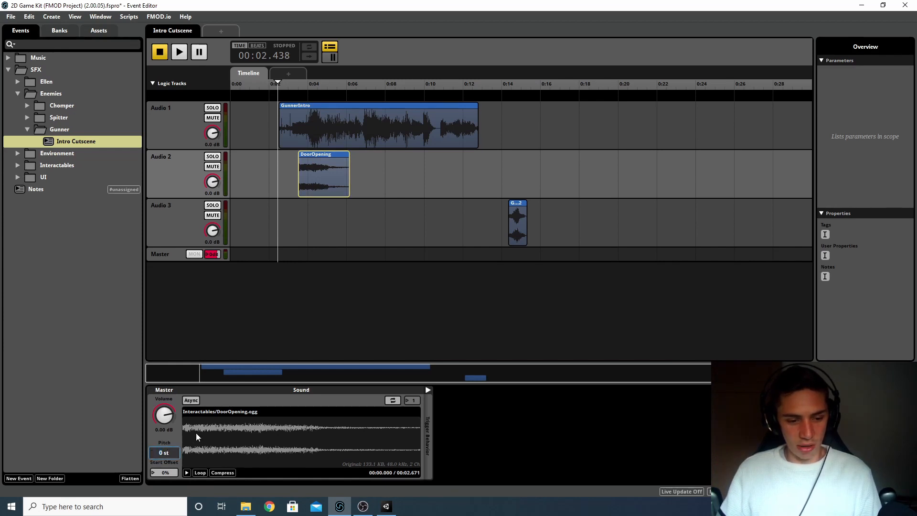
{"action": "left_click", "coordinate": [176, 436]}
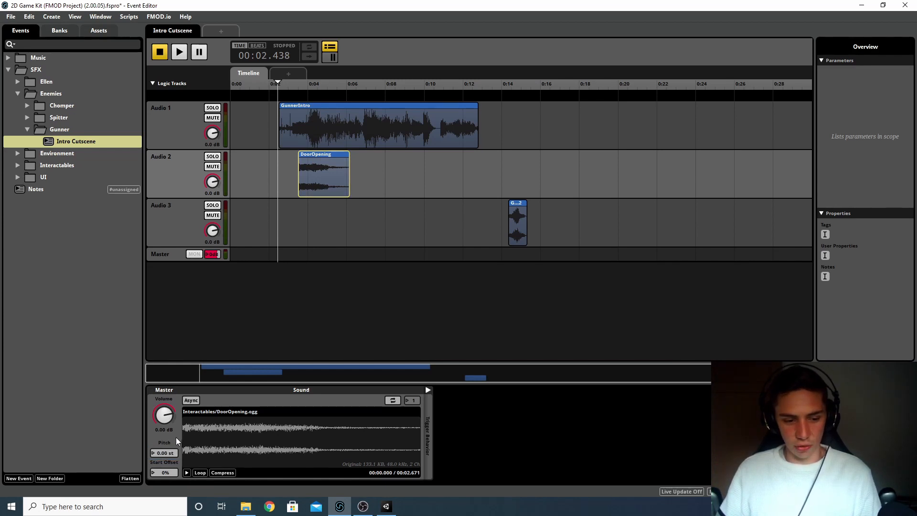
{"action": "left_click", "coordinate": [155, 453]}
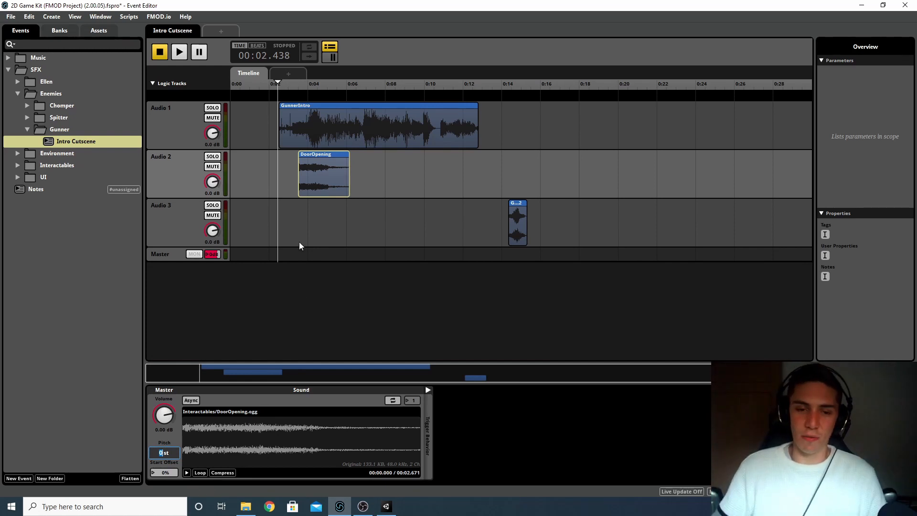
{"action": "left_click", "coordinate": [313, 173]}
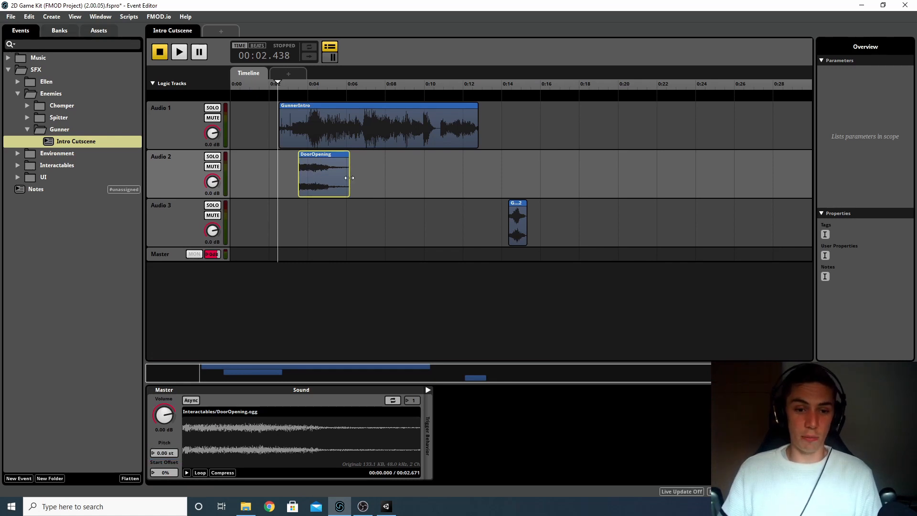
{"action": "left_click_drag", "start_coordinate": [350, 178], "coordinate": [540, 177]}
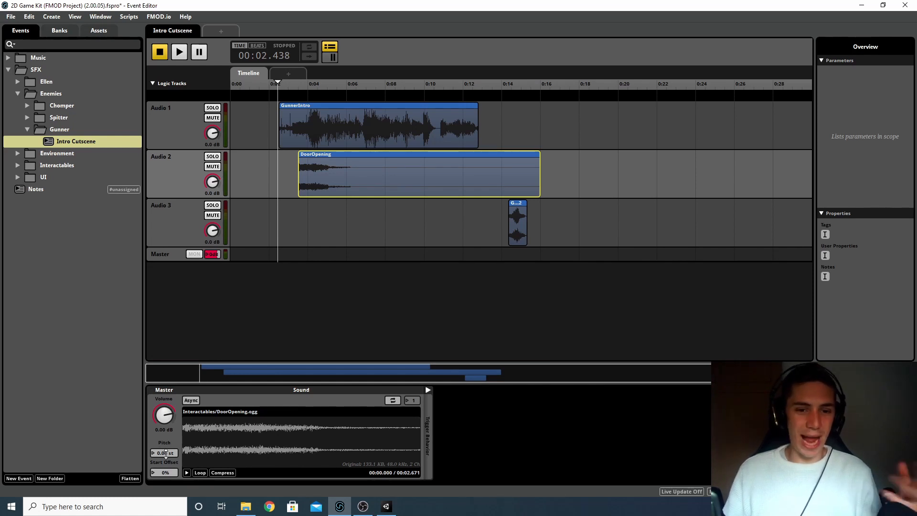
{"action": "left_click", "coordinate": [360, 84]}
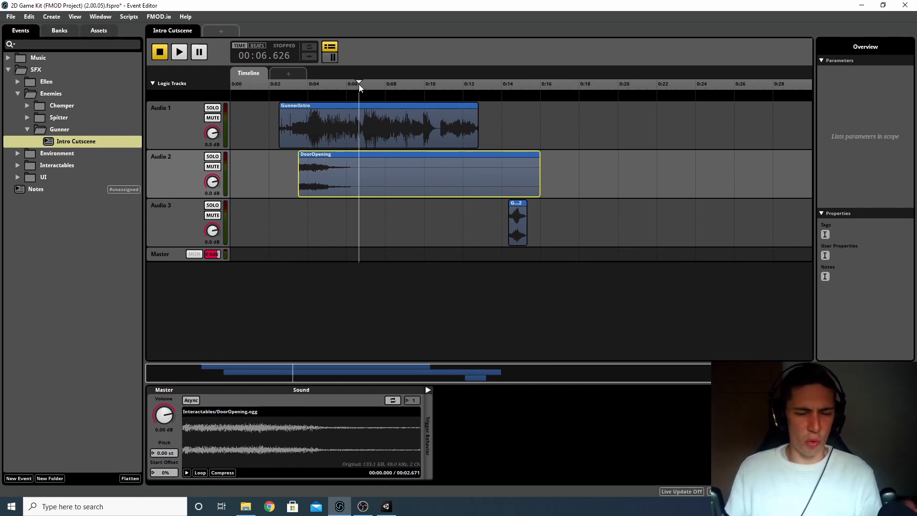
{"action": "left_click_drag", "start_coordinate": [359, 84], "coordinate": [350, 84]}
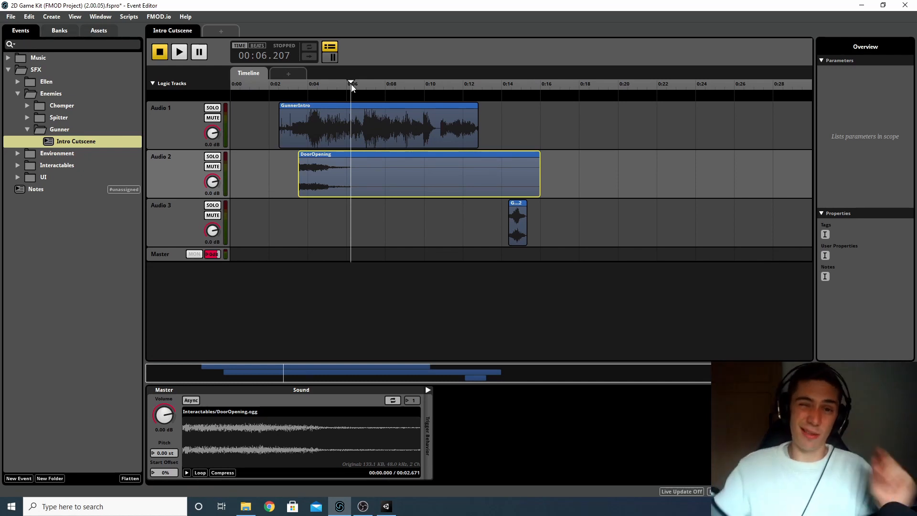
{"action": "left_click_drag", "start_coordinate": [540, 167], "coordinate": [343, 161]}
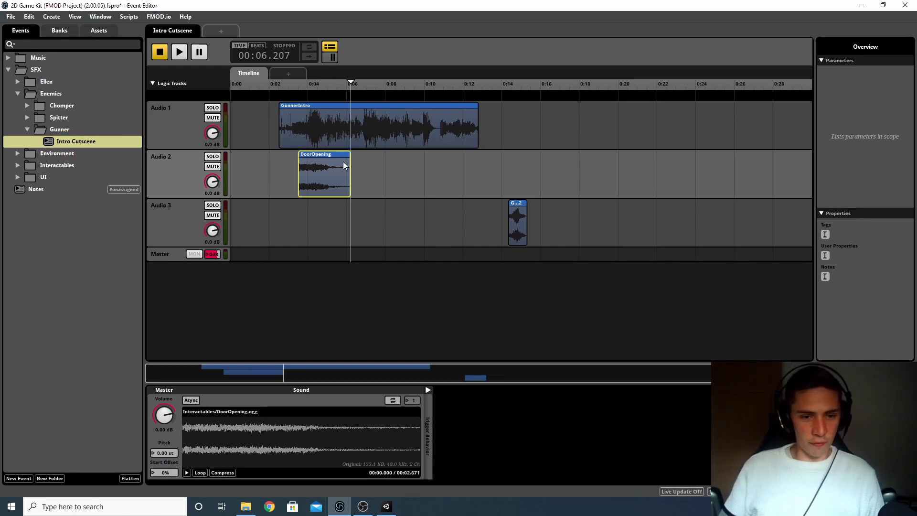
Duplicate DoorOpening on Audio 2 as a length guide, place the playback cursor at about 9.3 seconds, and delete the duplicate.
{"action": "key", "text": "ctrl+d"}
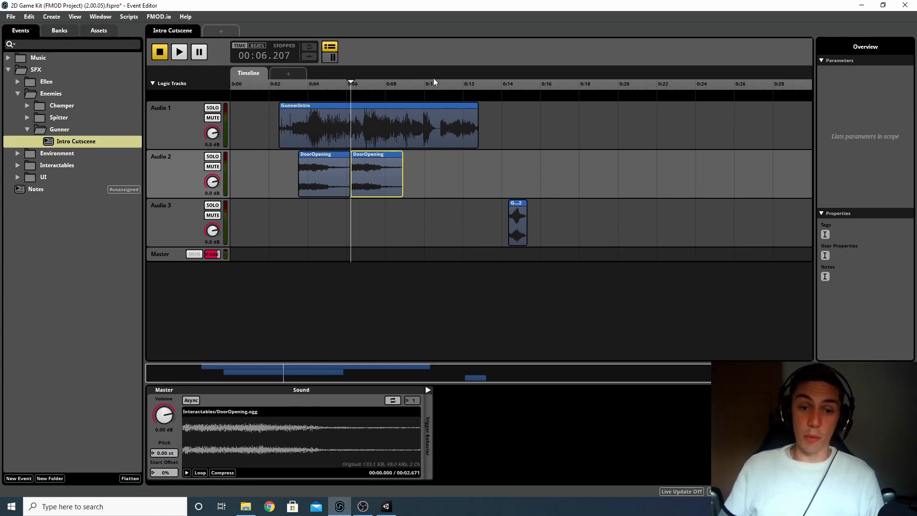
{"action": "left_click", "coordinate": [412, 84]}
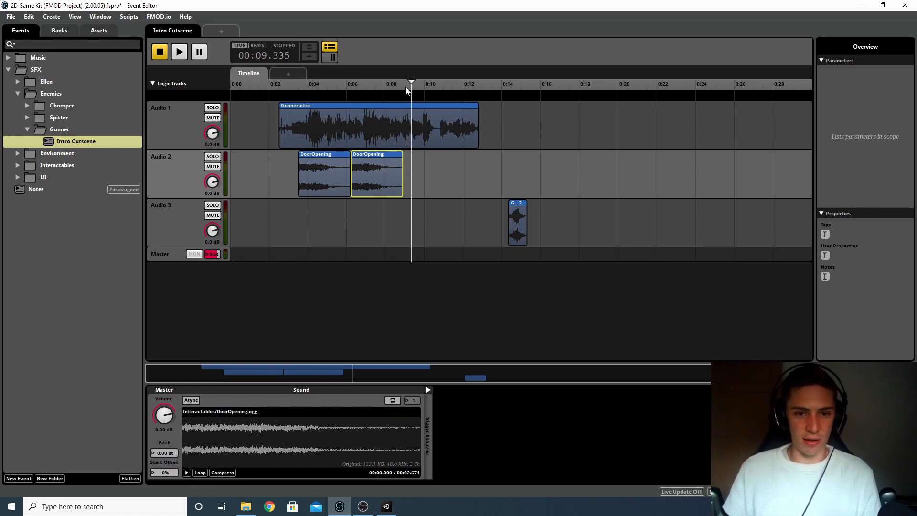
{"action": "key", "text": "Delete"}
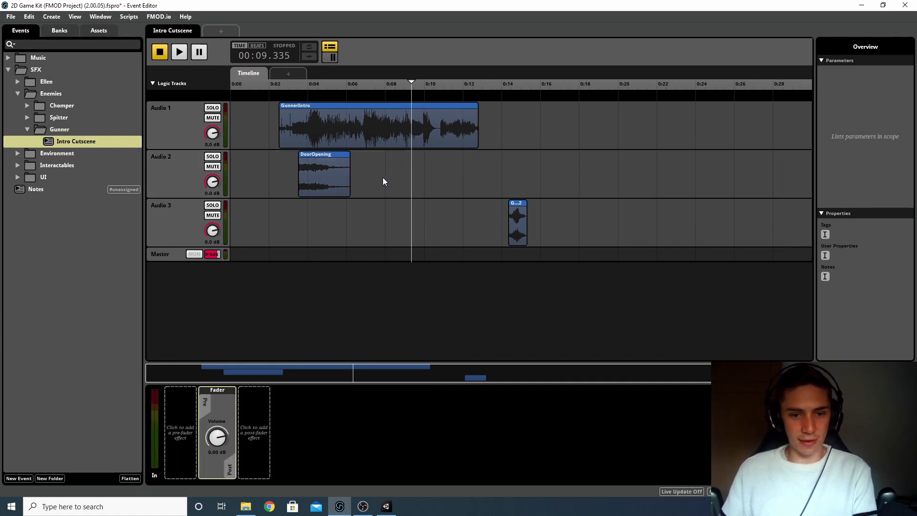
Extend the DoorOpening instrument's end to about 11.5 seconds and lower its pitch to -15 st.
{"action": "left_click_drag", "start_coordinate": [350, 179], "coordinate": [454, 175]}
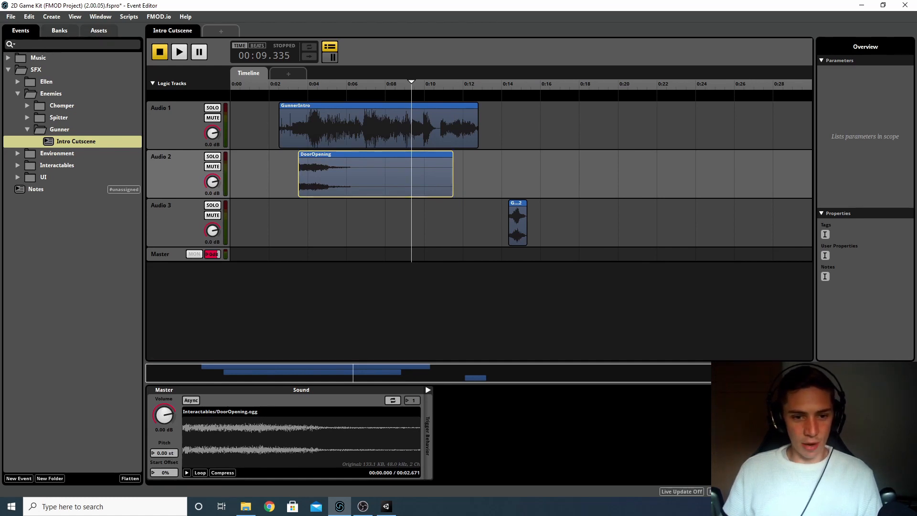
{"action": "left_click_drag", "start_coordinate": [164, 453], "coordinate": [164, 486]}
Trim the DoorOpening instrument's end to about 10.5 seconds and add a short fade-out starting near 9.7 seconds.
{"action": "left_click", "coordinate": [449, 181]}
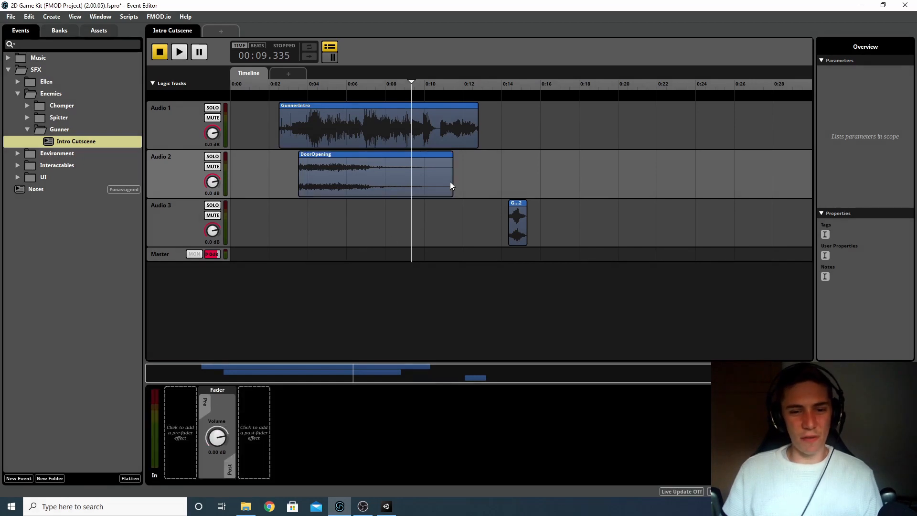
{"action": "left_click", "coordinate": [449, 181]}
{"action": "left_click_drag", "start_coordinate": [452, 177], "coordinate": [419, 158]}
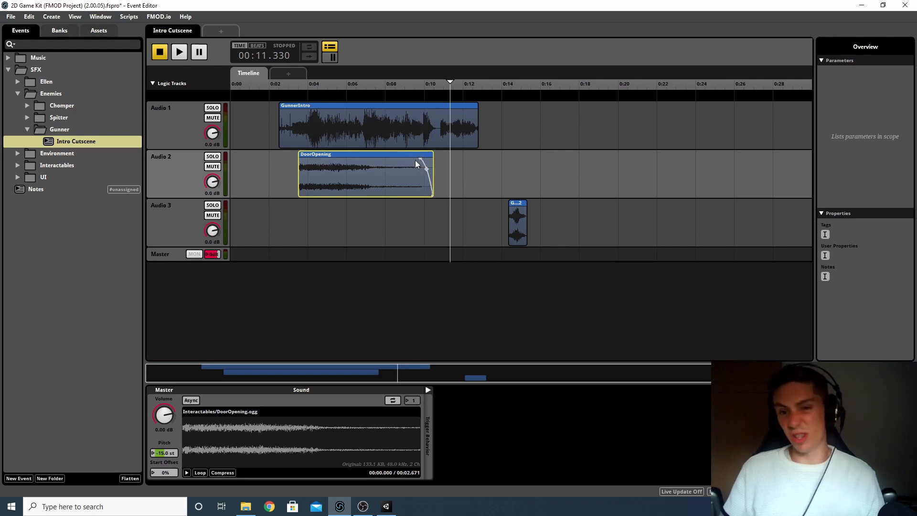
Switch to Unity and inspect the clip timing and speed multiplier of the Unity2d_Boss_Intro_01 clip.
{"action": "left_click", "coordinate": [398, 129]}
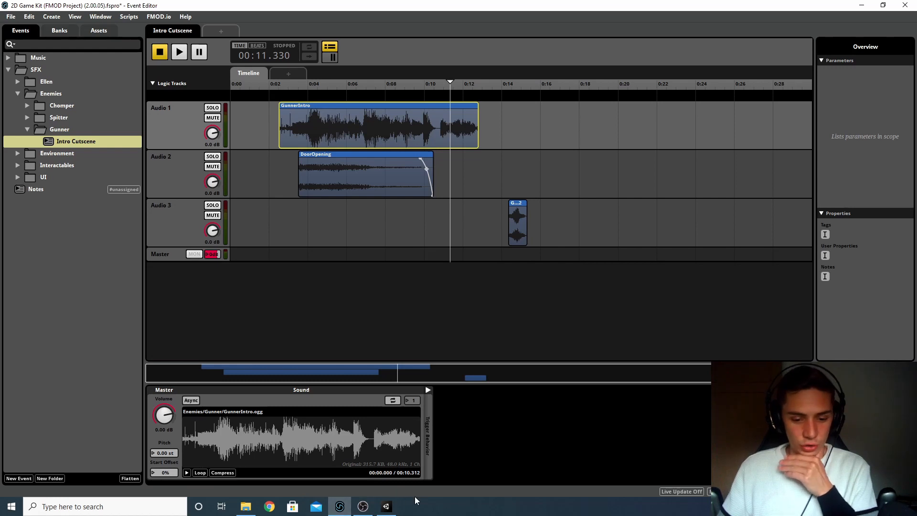
{"action": "left_click", "coordinate": [386, 506]}
{"action": "left_click", "coordinate": [541, 219]}
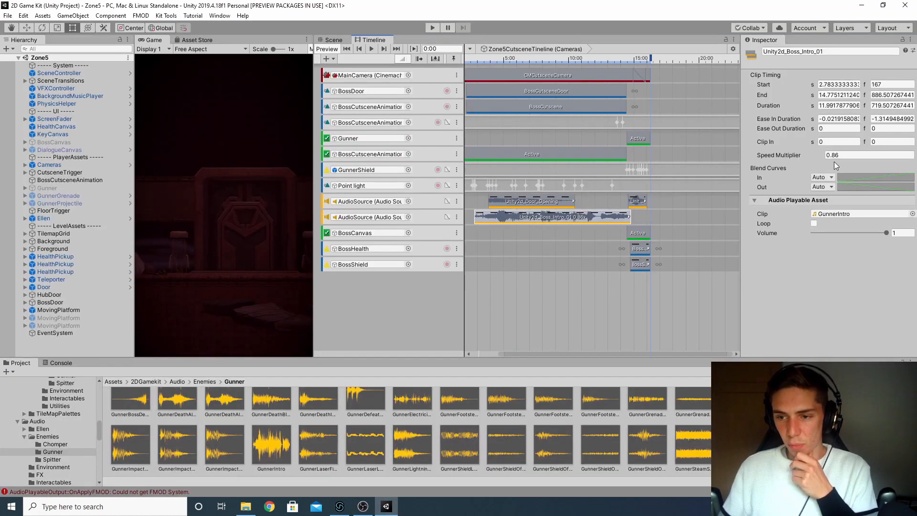
{"action": "left_click", "coordinate": [362, 507]}
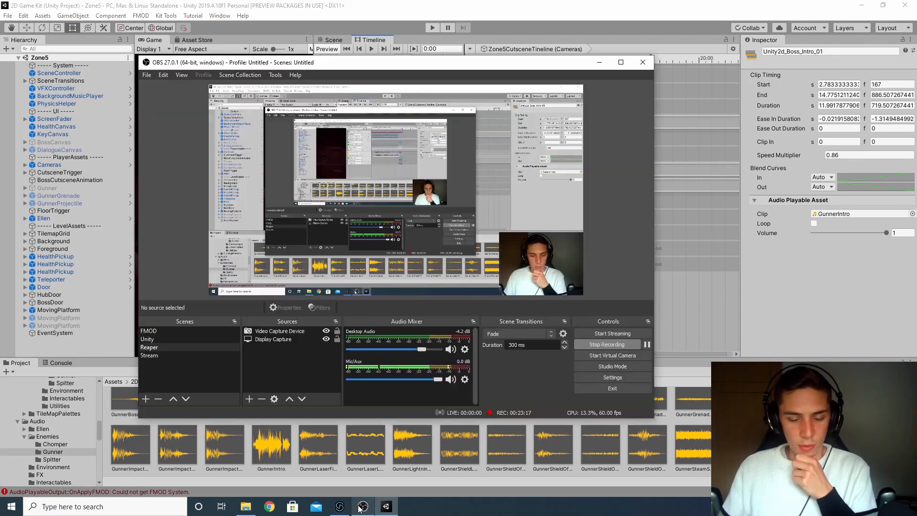
Switch to FMOD Studio, extend the GunnerIntro instrument's end to about 15.3 seconds and lower its pitch to -2.60 st.
{"action": "left_click", "coordinate": [339, 507]}
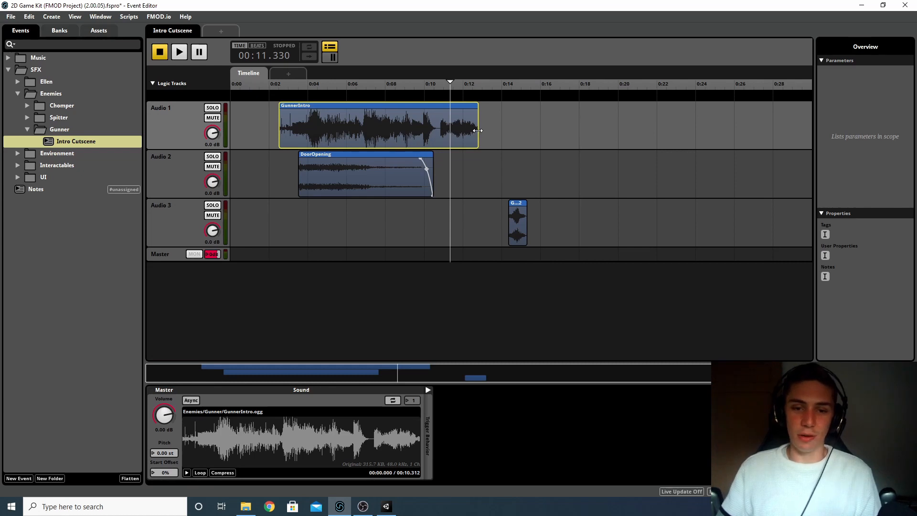
{"action": "left_click_drag", "start_coordinate": [478, 130], "coordinate": [522, 138]}
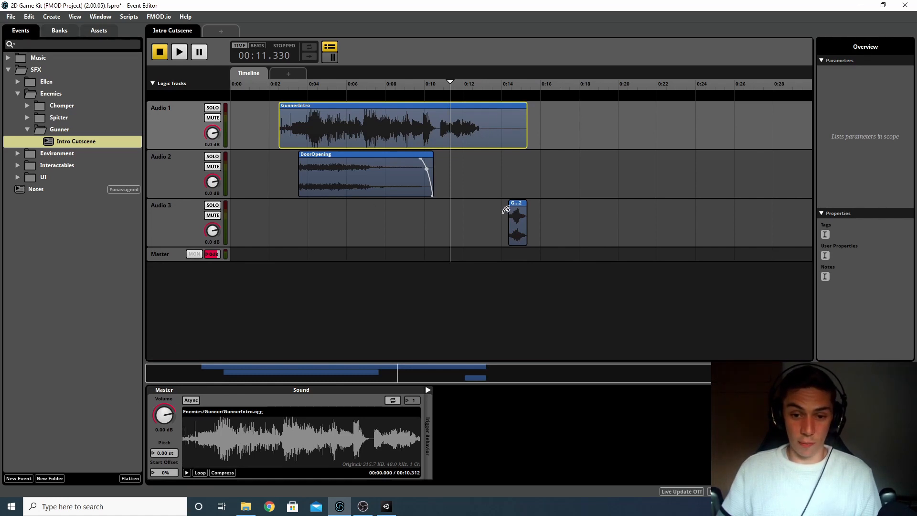
{"action": "left_click", "coordinate": [509, 84]}
{"action": "left_click_drag", "start_coordinate": [154, 454], "coordinate": [154, 480]}
Switch to Unity and inspect the clip timing and speed multiplier of the Unity2d_Boss_Shield_On_v2 clip.
{"action": "left_click", "coordinate": [386, 506]}
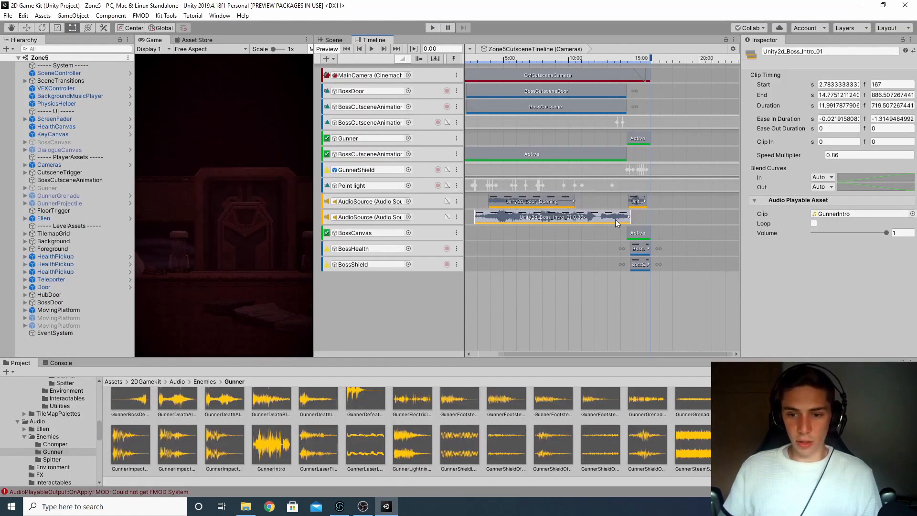
{"action": "left_click", "coordinate": [638, 202]}
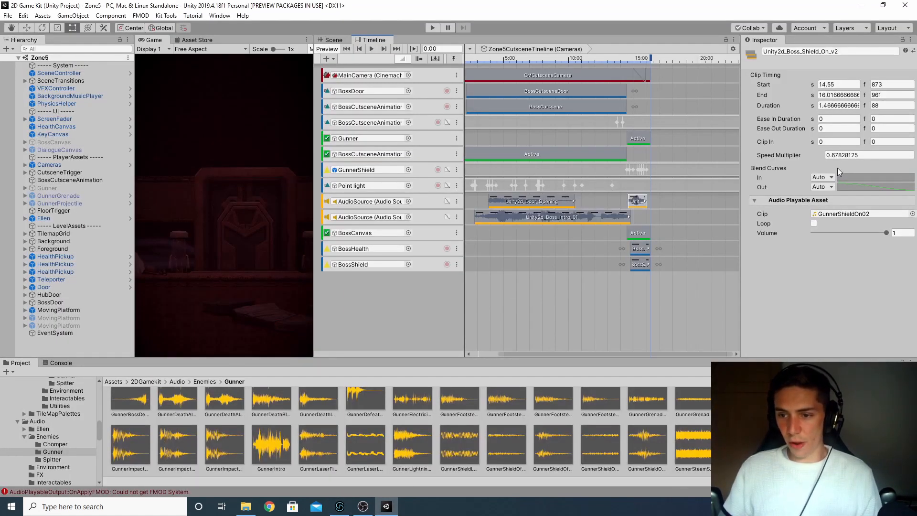
{"action": "left_click", "coordinate": [830, 159]}
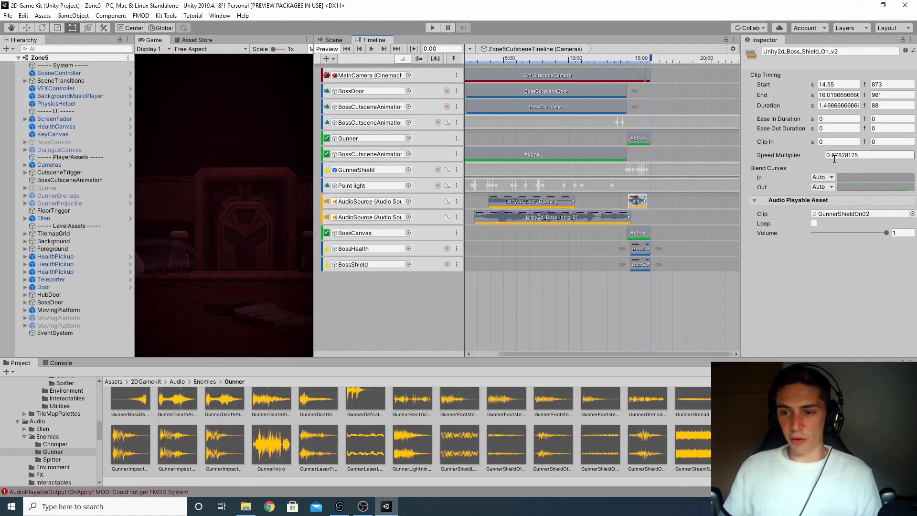
In FMOD Studio, duplicate GunnerShieldOn02 as a length guide, place the playback cursor at about 16.1 seconds, and delete the duplicate.
{"action": "left_click", "coordinate": [340, 507]}
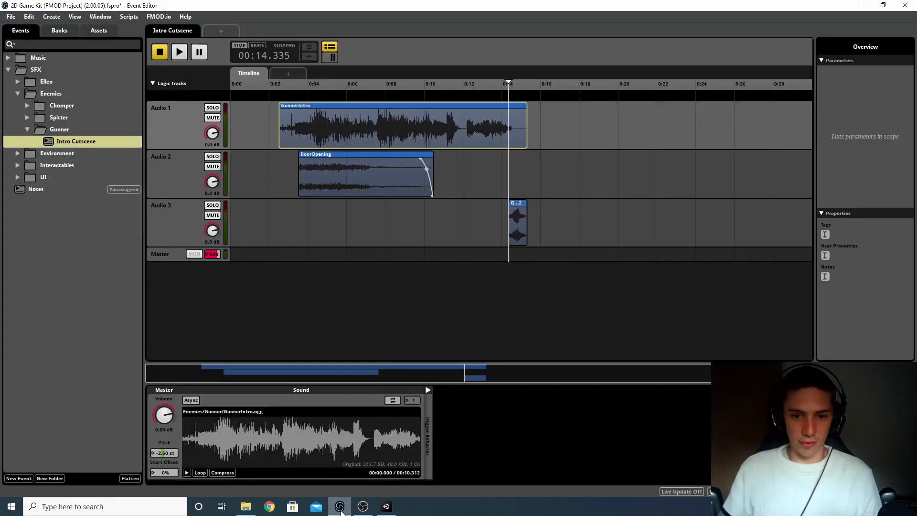
{"action": "left_click", "coordinate": [517, 220]}
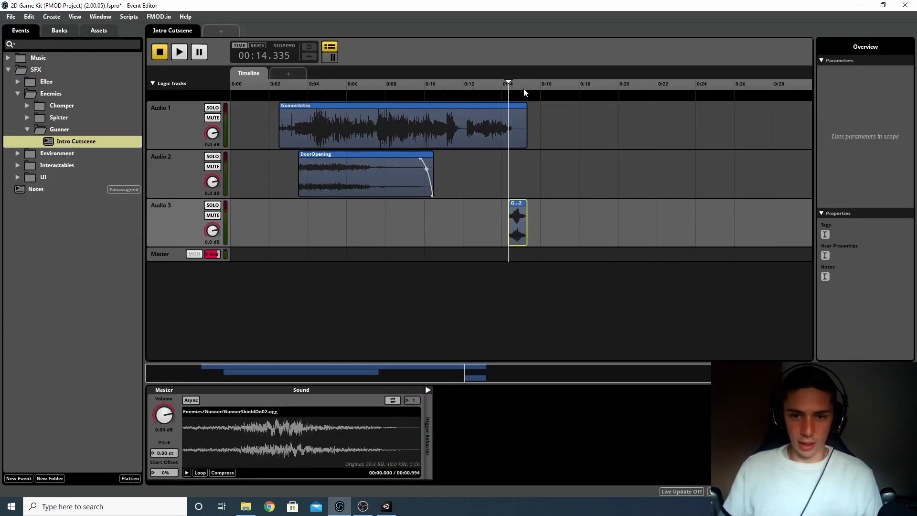
{"action": "left_click_drag", "start_coordinate": [524, 88], "coordinate": [526, 85]}
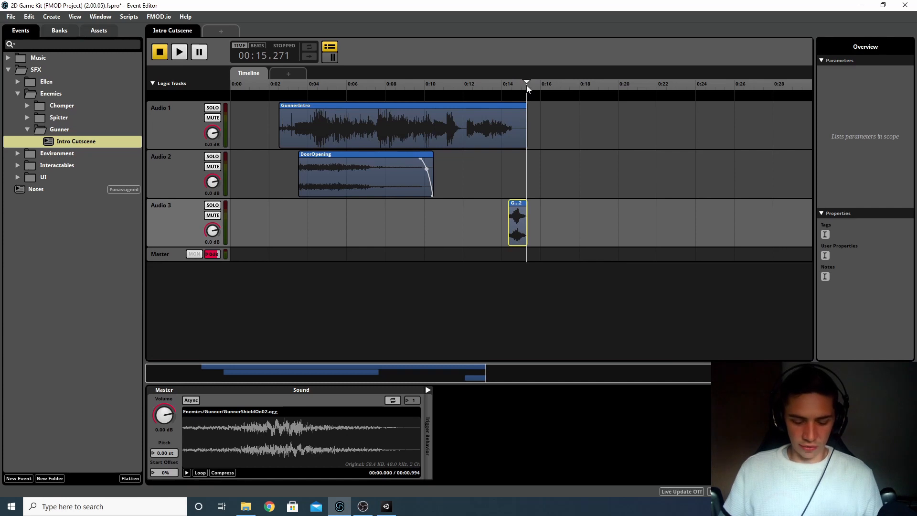
{"action": "key", "text": "ctrl+d"}
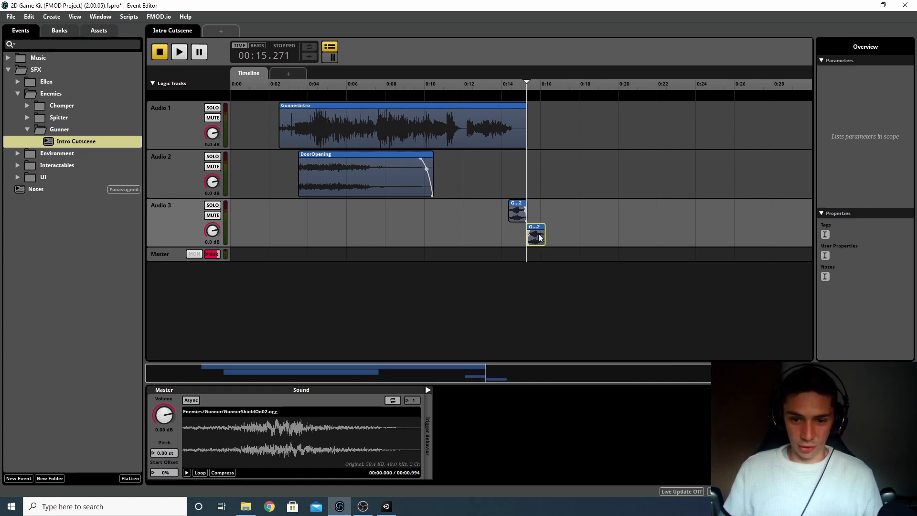
{"action": "left_click_drag", "start_coordinate": [542, 235], "coordinate": [543, 234]}
{"action": "left_click", "coordinate": [526, 85]}
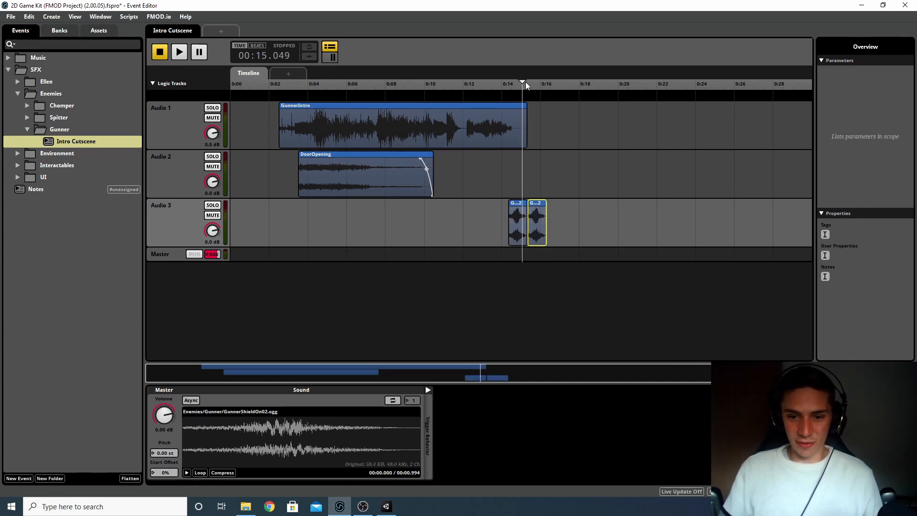
{"action": "left_click", "coordinate": [526, 83]}
{"action": "left_click", "coordinate": [540, 81]}
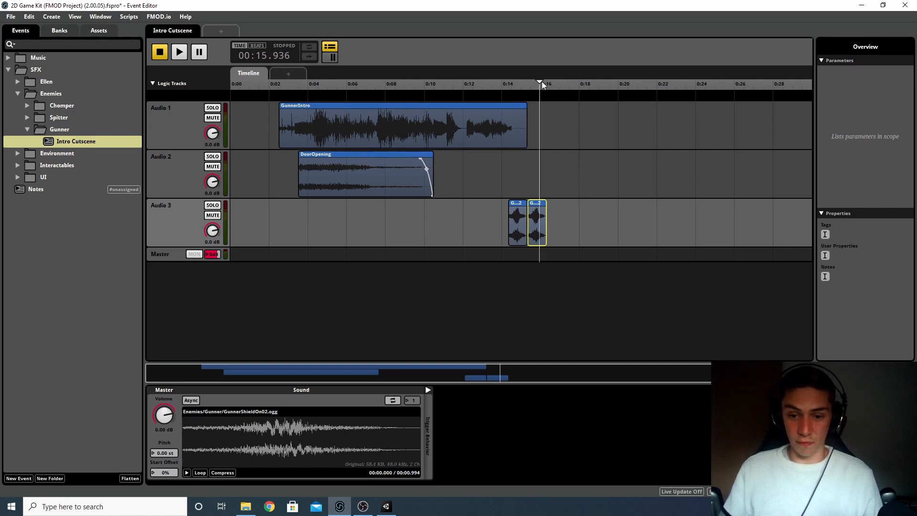
{"action": "left_click", "coordinate": [542, 81]}
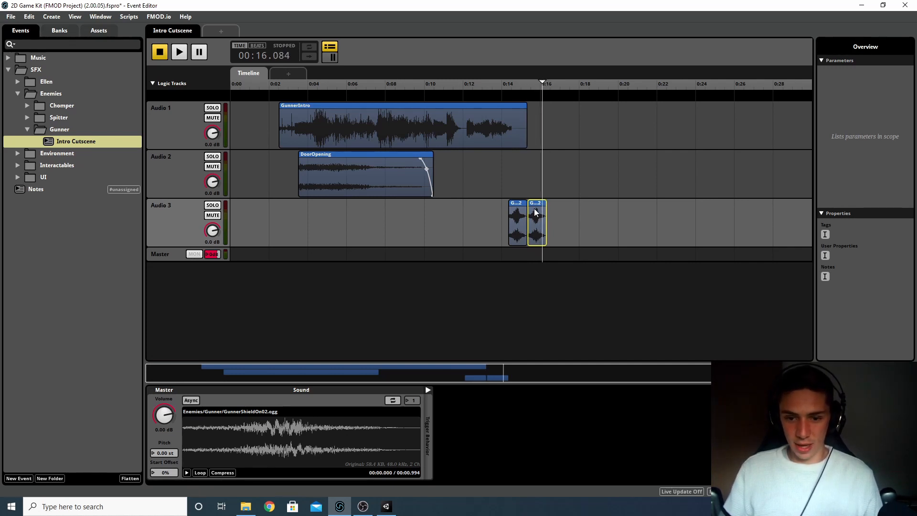
{"action": "key", "text": "Delete"}
Extend the GunnerShieldOn02 instrument's end to about 17 seconds and lower its pitch to -11.5 st.
{"action": "left_click", "coordinate": [526, 218]}
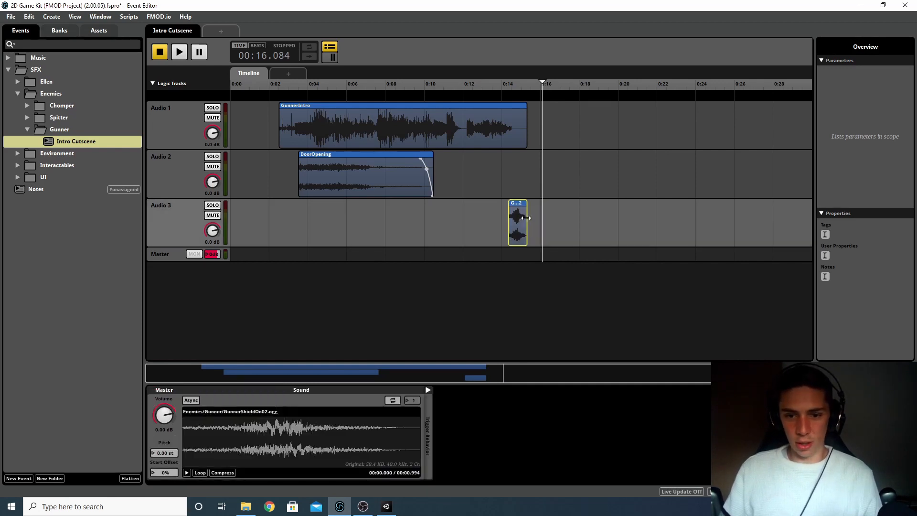
{"action": "left_click_drag", "start_coordinate": [526, 218], "coordinate": [555, 218]}
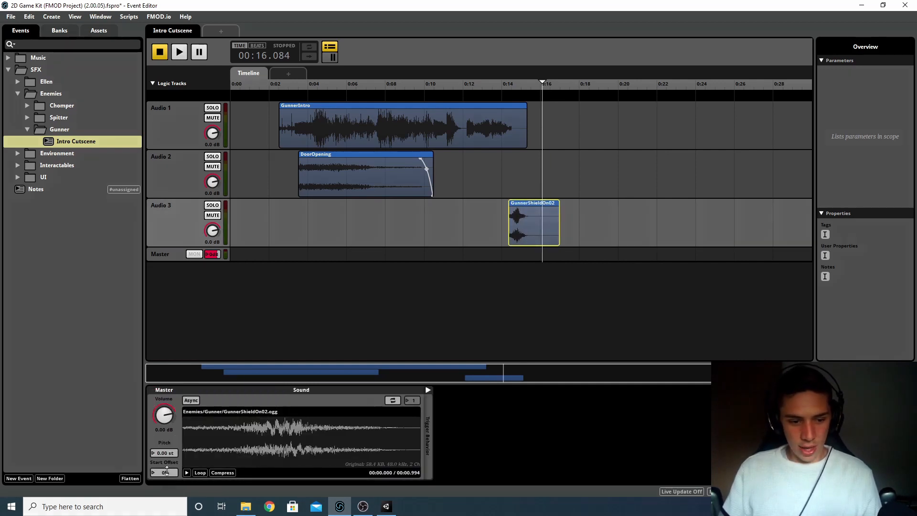
{"action": "left_click_drag", "start_coordinate": [163, 452], "coordinate": [163, 478]}
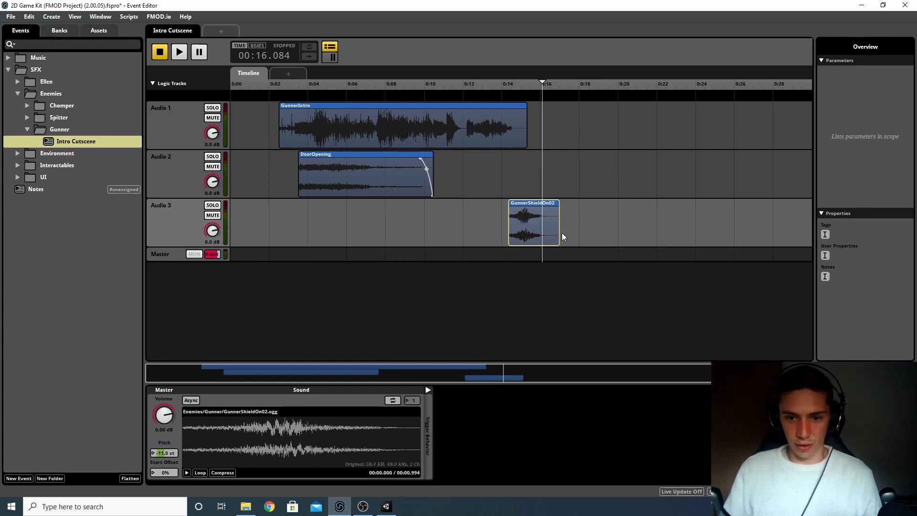
Fade out the GunnerShieldOn02 instrument from about 16.1 seconds to its end and return the playback cursor to about 0.6 seconds.
{"action": "left_click_drag", "start_coordinate": [560, 205], "coordinate": [544, 206]}
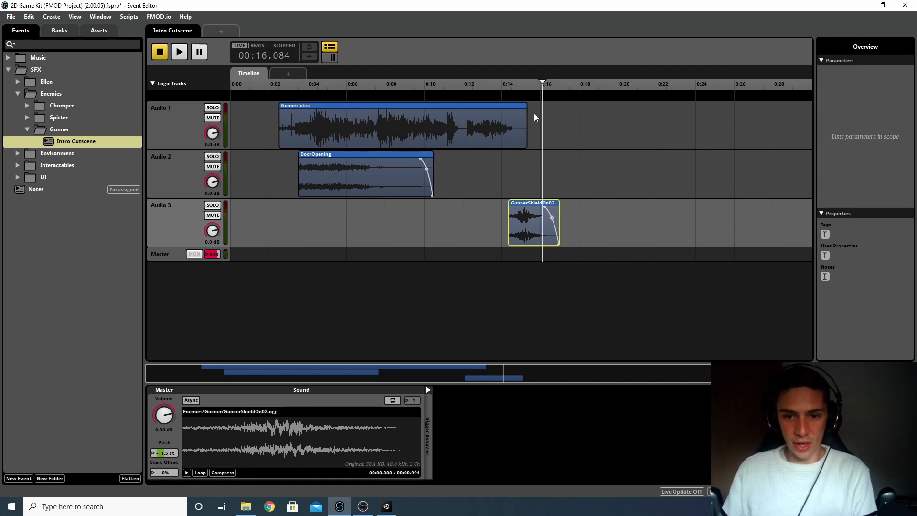
{"action": "left_click", "coordinate": [243, 90]}
Lower the volume of the Audio 2 track to -3.5 dB and build the FMOD project's banks.
{"action": "left_click", "coordinate": [197, 182]}
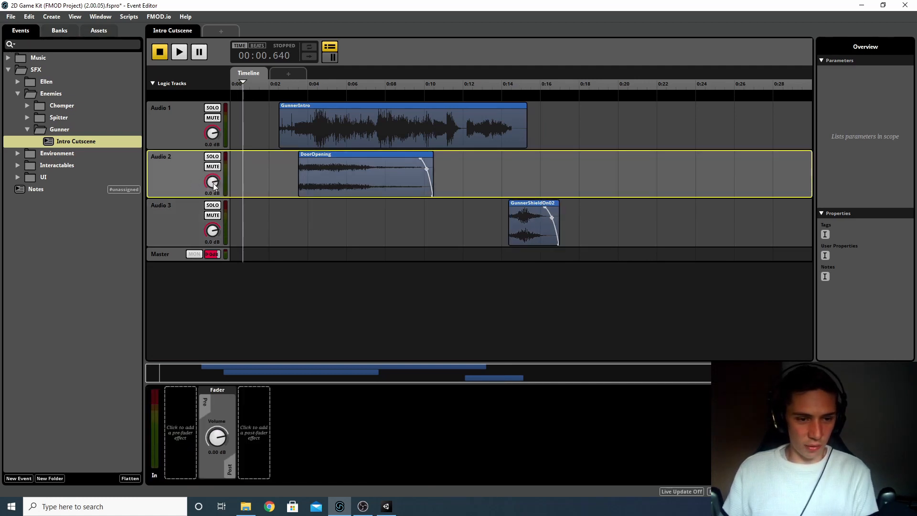
{"action": "left_click_drag", "start_coordinate": [213, 182], "coordinate": [213, 191]}
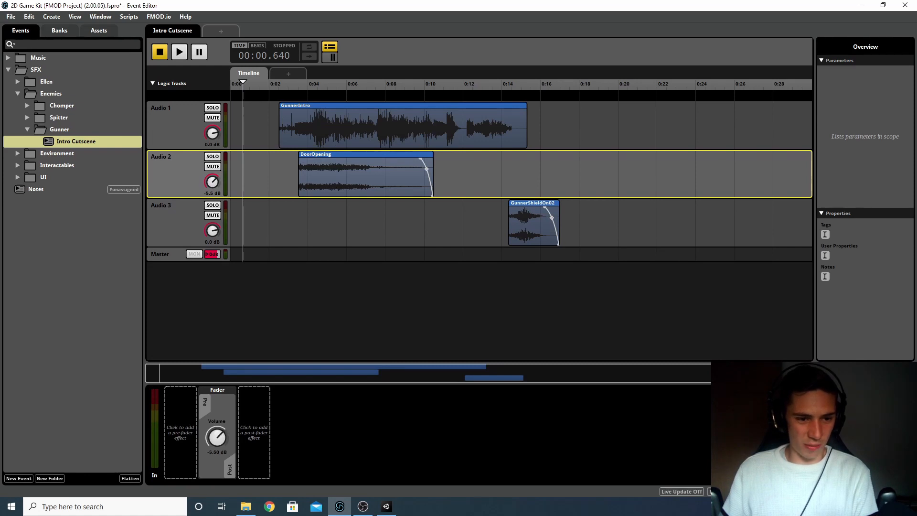
{"action": "left_click", "coordinate": [397, 358]}
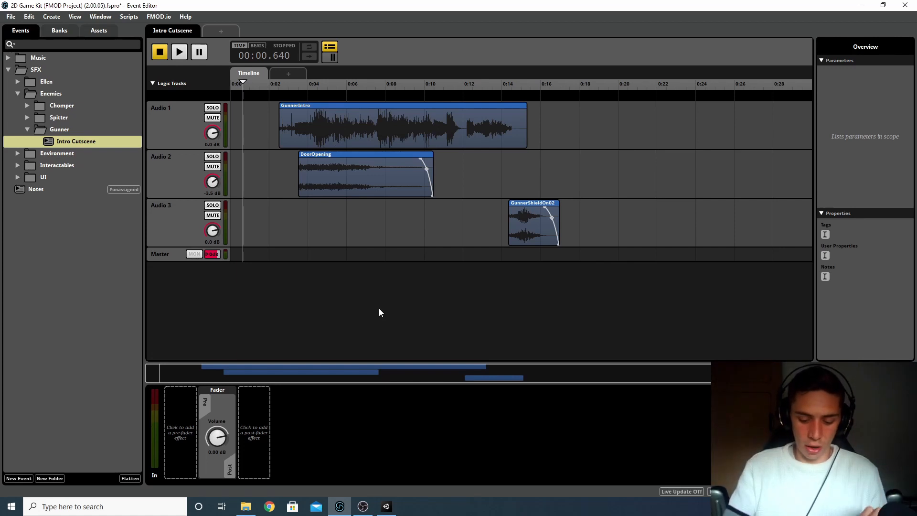
{"action": "key", "text": "F7"}
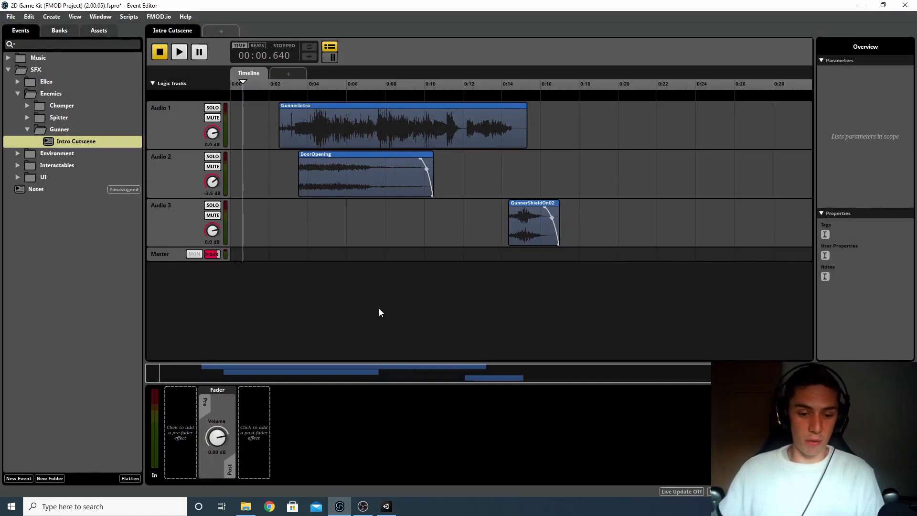
Switch to Unity and turn on Disable Unity Audio in the project's Audio settings.
{"action": "left_click", "coordinate": [388, 508]}
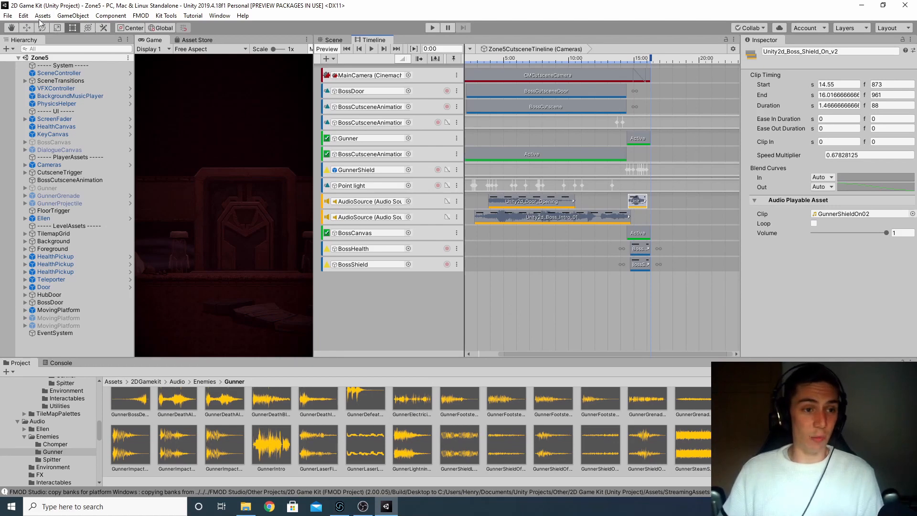
{"action": "left_click", "coordinate": [42, 16]}
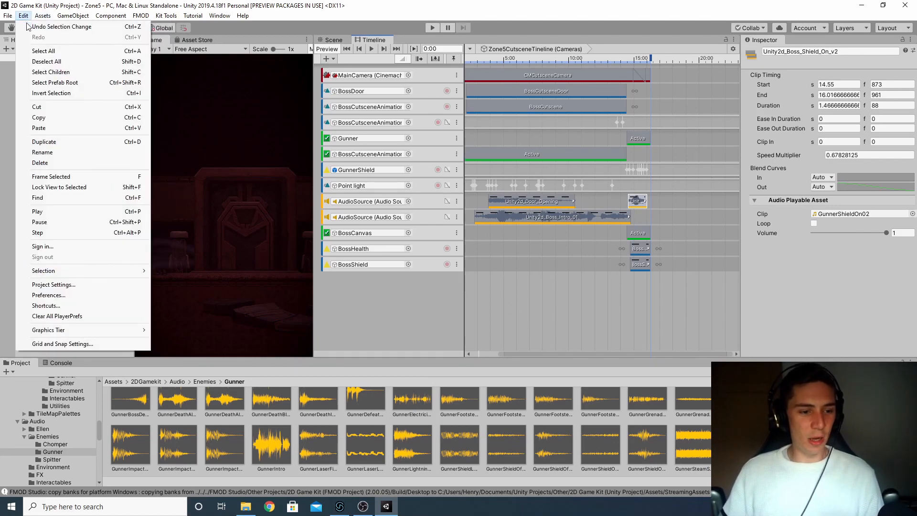
{"action": "left_click", "coordinate": [82, 283]}
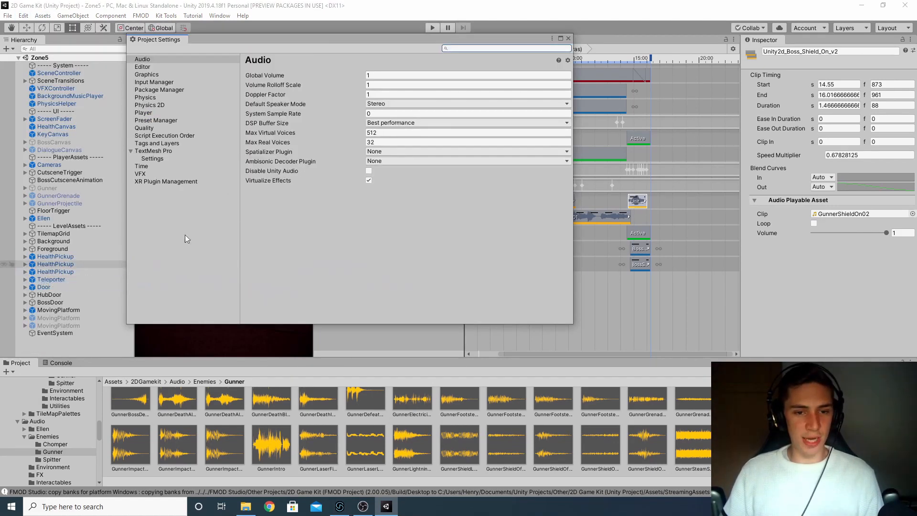
{"action": "left_click", "coordinate": [369, 171]}
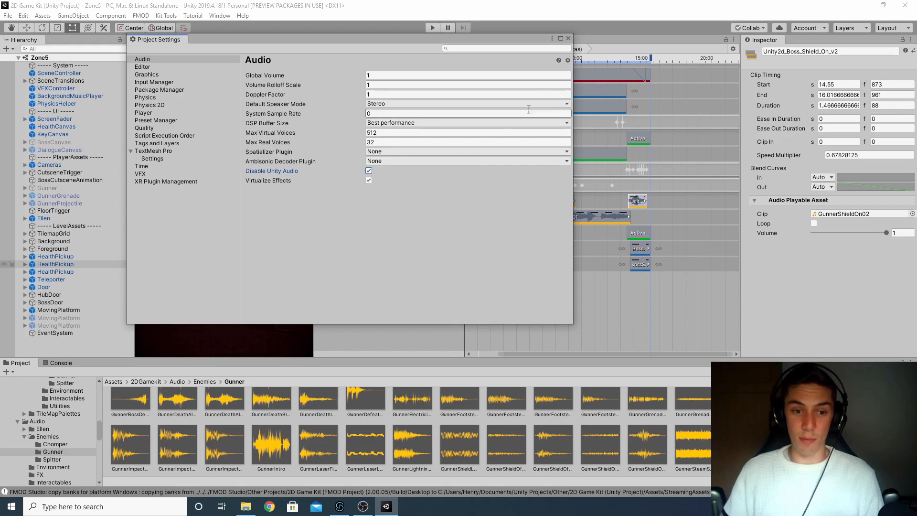
{"action": "left_click", "coordinate": [569, 39]}
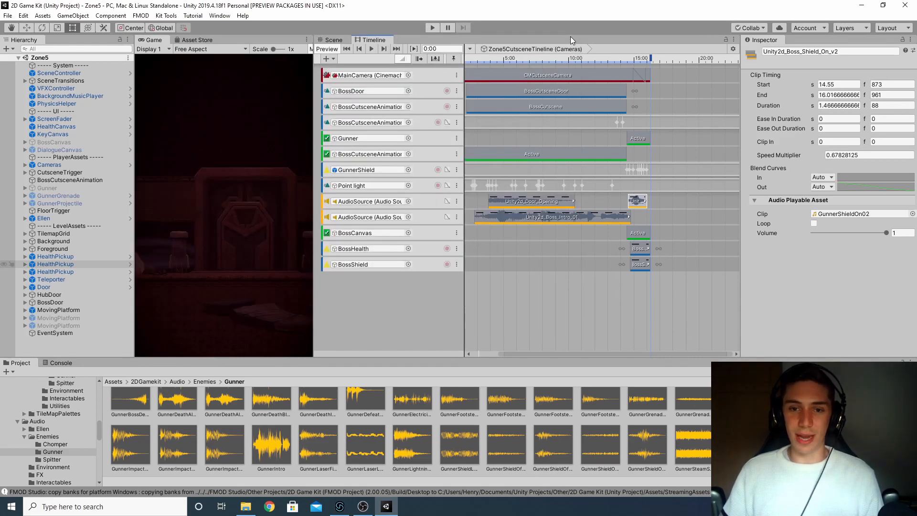
Close the Timeline window, select the CutsceneTrigger object, and widen the Inspector to show its full properties.
{"action": "right_click", "coordinate": [374, 42]}
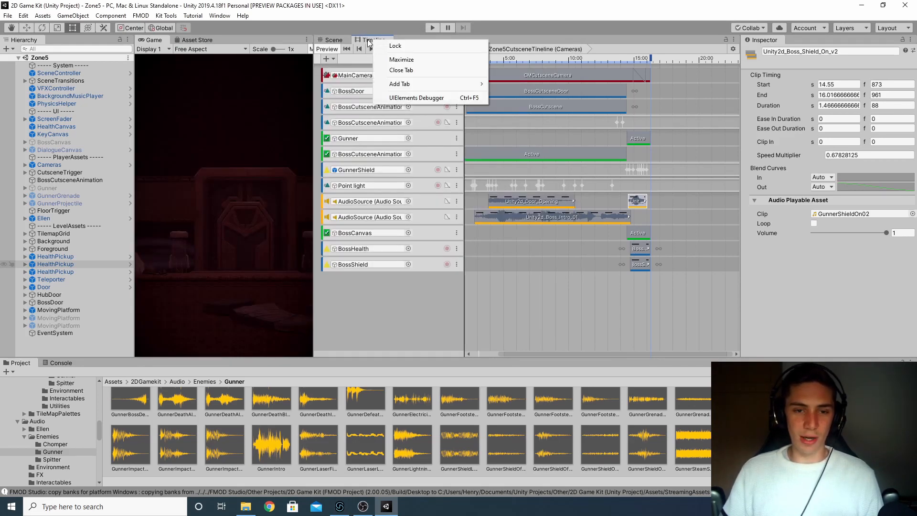
{"action": "left_click", "coordinate": [422, 70]}
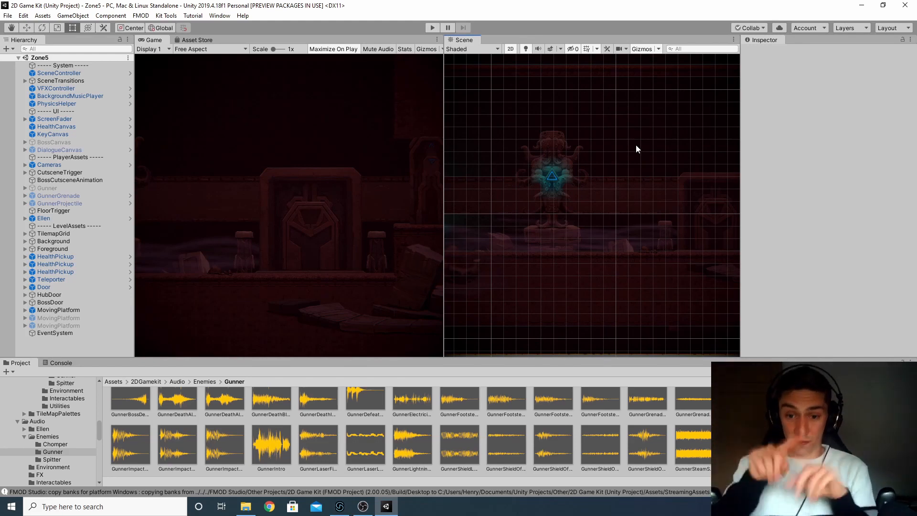
{"action": "left_click", "coordinate": [99, 173]}
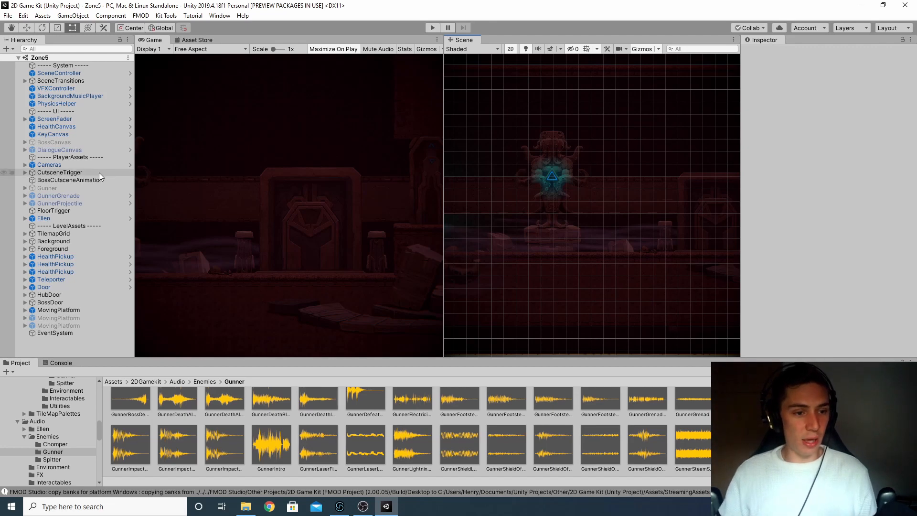
{"action": "left_click_drag", "start_coordinate": [739, 159], "coordinate": [671, 163]}
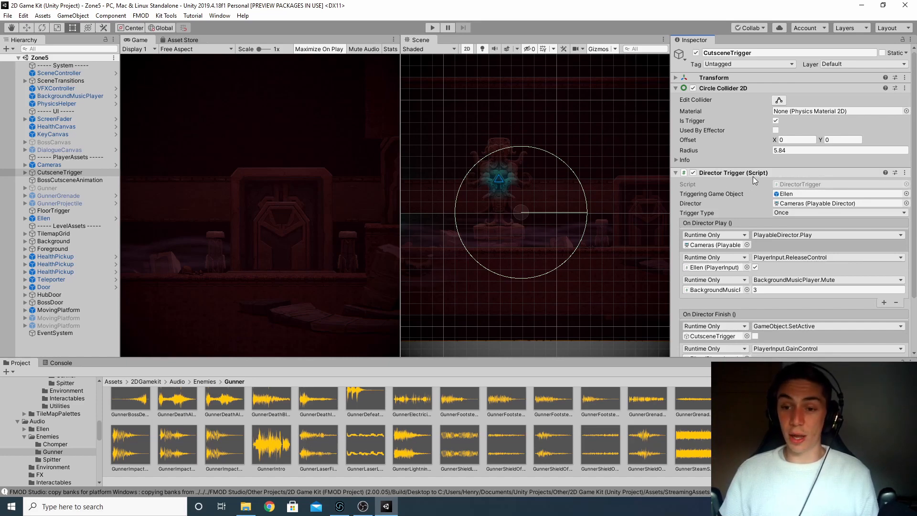
Add the Trigger Audio script component to the CutsceneTrigger object.
{"action": "scroll", "coordinate": [755, 179], "scroll_direction": "down", "scroll_amount": 3}
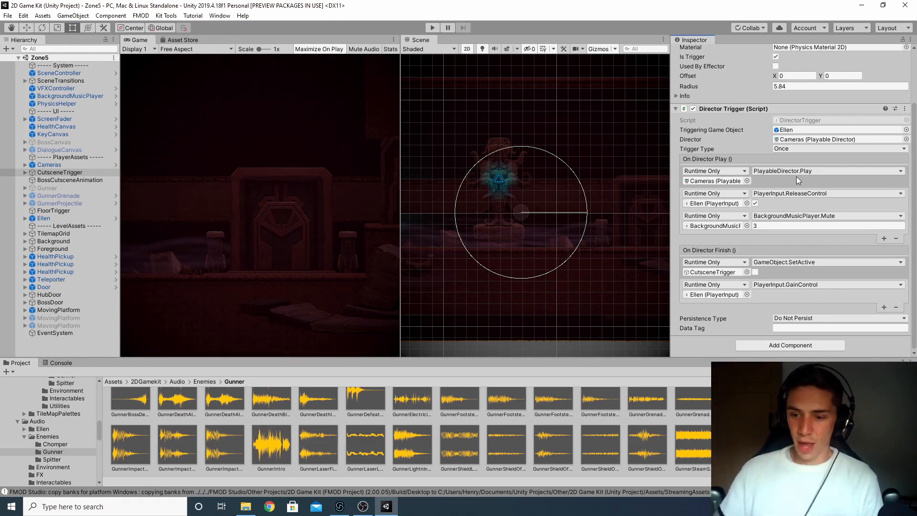
{"action": "left_click", "coordinate": [791, 346]}
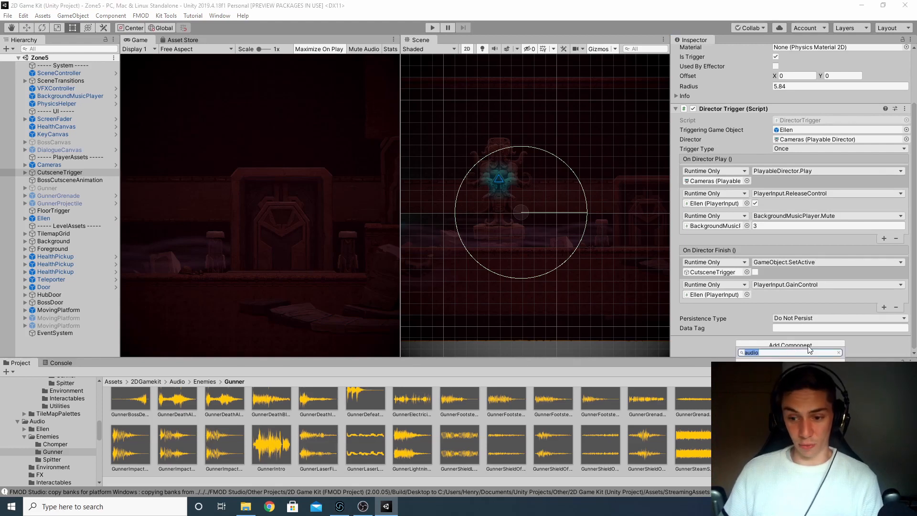
{"action": "type", "text": "trigger"}
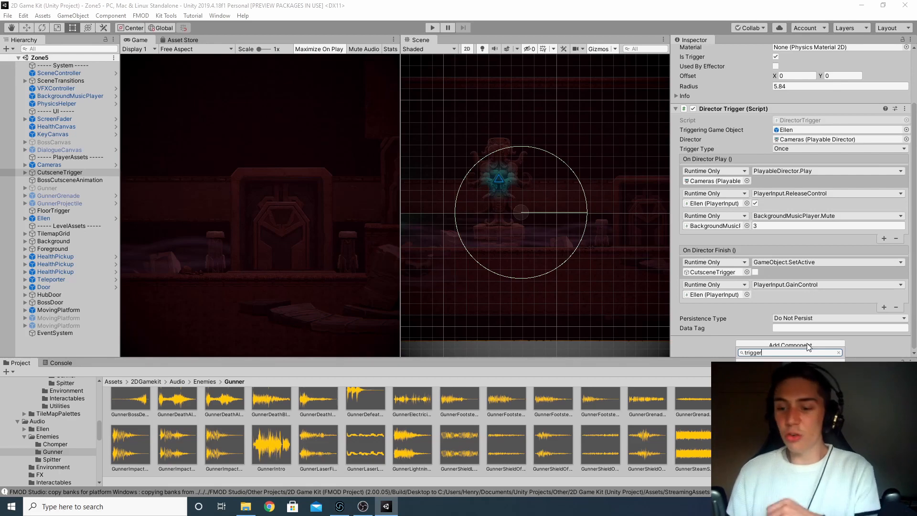
{"action": "key", "text": "Return"}
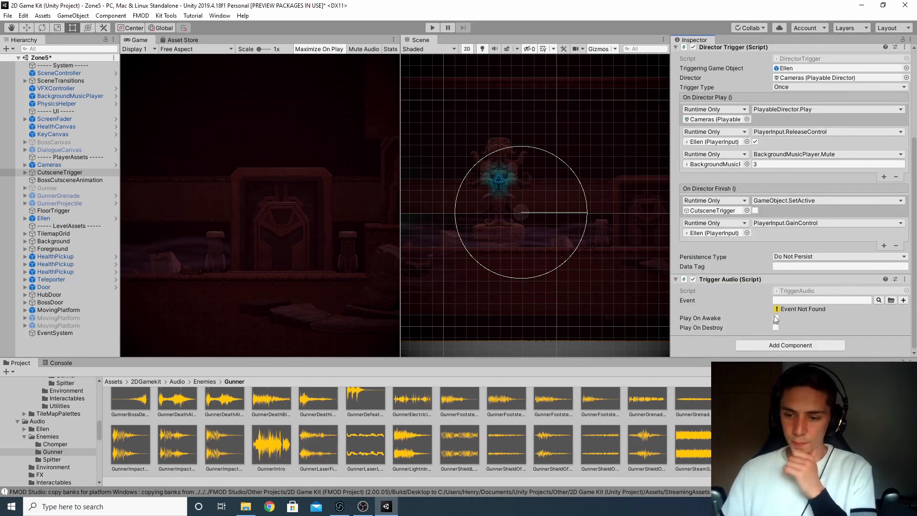
Assign the SFX/Enemies/Gunner/Intro Cutscene event to the Trigger Audio component.
{"action": "left_click", "coordinate": [879, 300]}
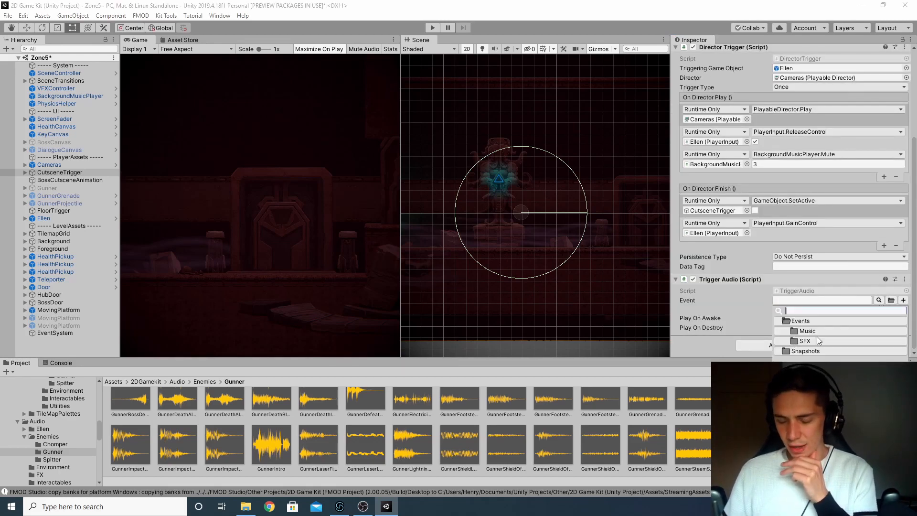
{"action": "left_click", "coordinate": [806, 341]}
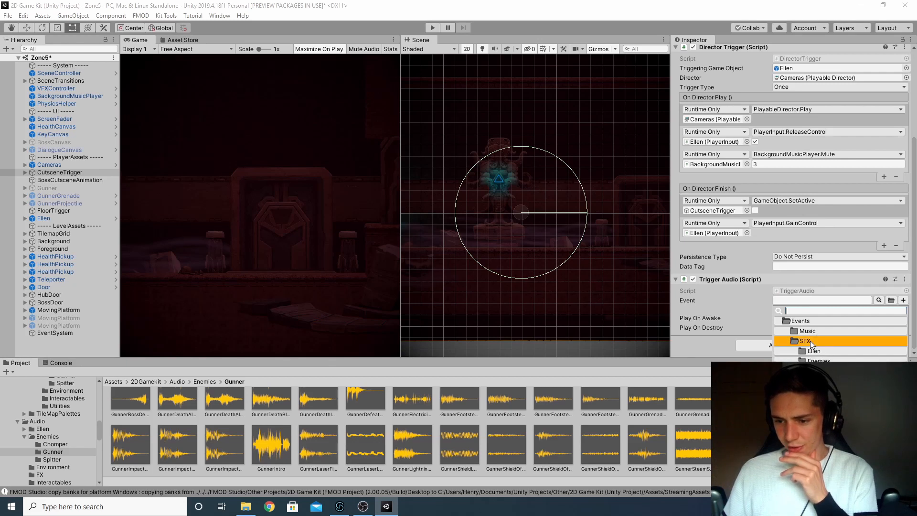
{"action": "left_click", "coordinate": [831, 360]}
{"action": "left_click", "coordinate": [831, 381]}
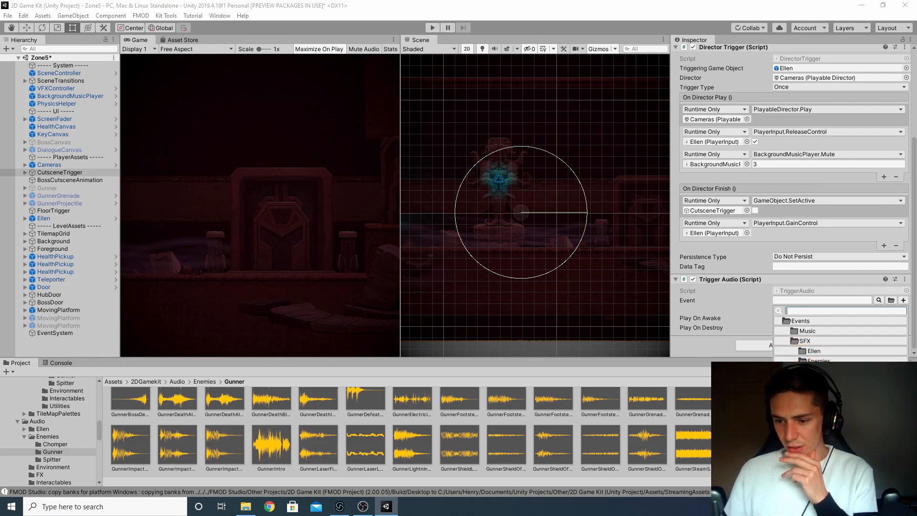
{"action": "double_click", "coordinate": [831, 411]}
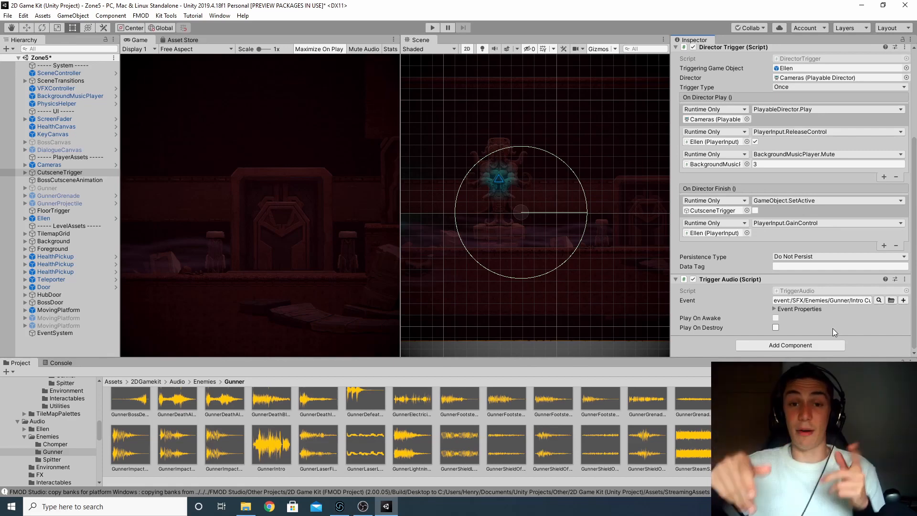
Add an On Director Play entry to Director Trigger that targets CutsceneTrigger and calls TriggerAudio.PlayOneShot.
{"action": "scroll", "coordinate": [832, 320], "scroll_direction": "up", "scroll_amount": 5}
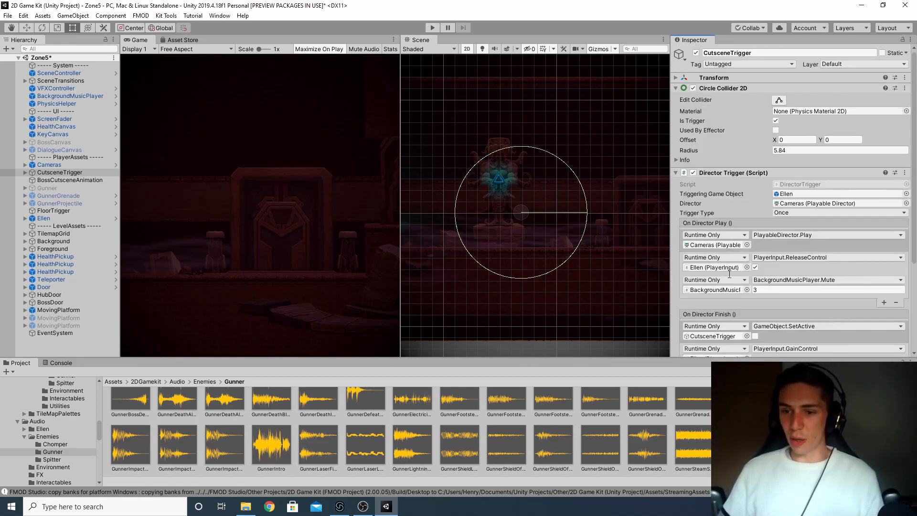
{"action": "scroll", "coordinate": [741, 153], "scroll_direction": "down", "scroll_amount": 4}
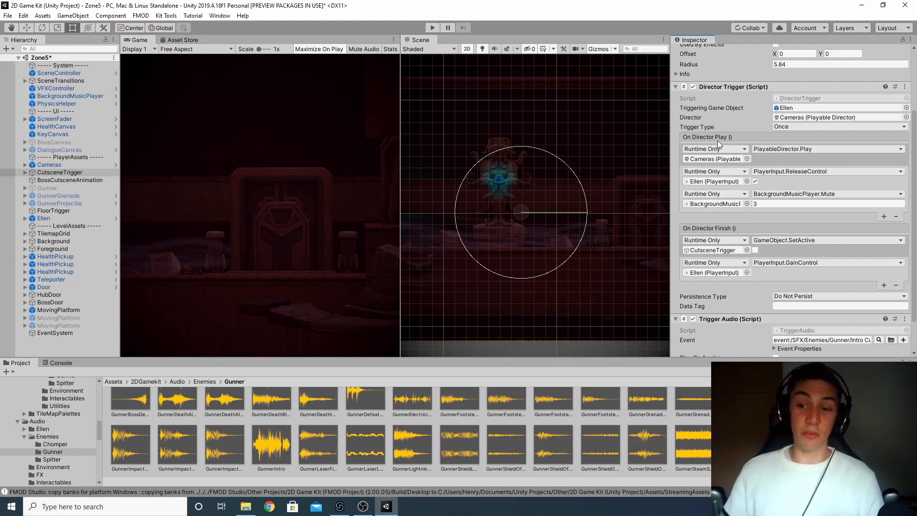
{"action": "left_click", "coordinate": [884, 218]}
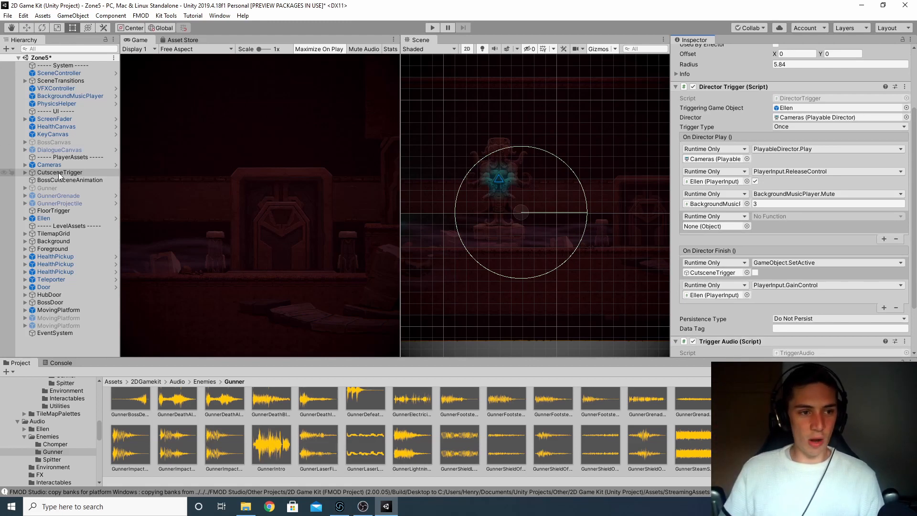
{"action": "left_click_drag", "start_coordinate": [53, 177], "coordinate": [729, 227]}
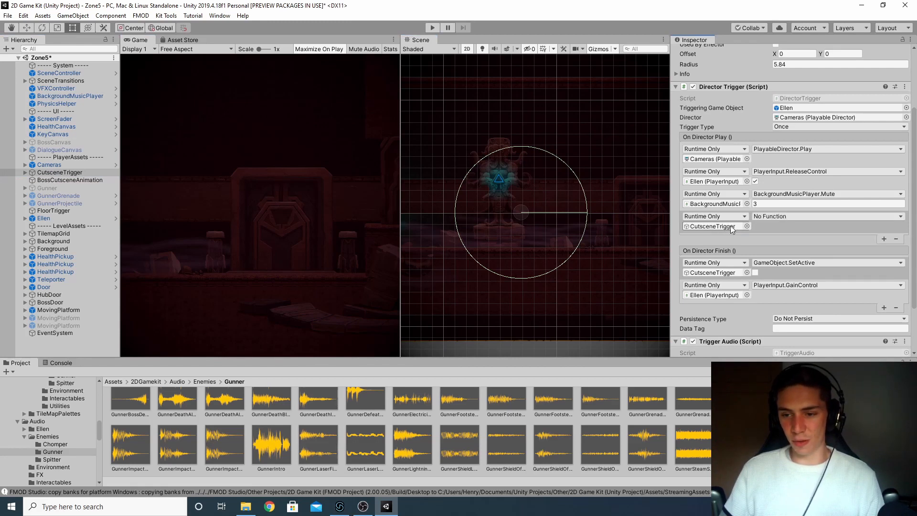
{"action": "left_click", "coordinate": [816, 216]}
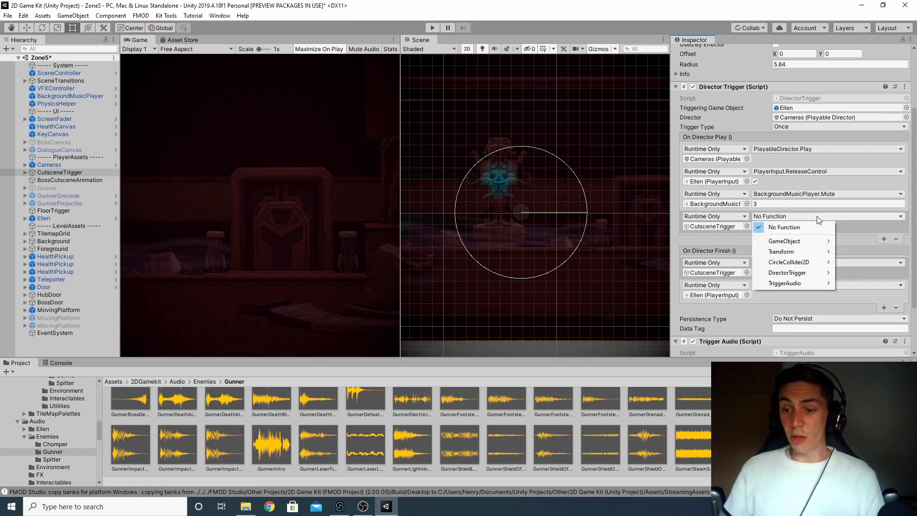
{"action": "mouse_move", "coordinate": [813, 284]}
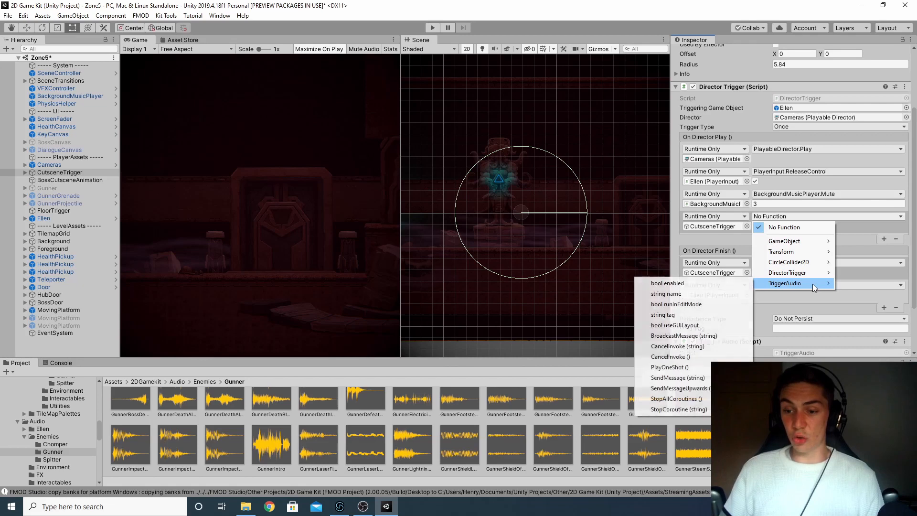
{"action": "left_click", "coordinate": [696, 366]}
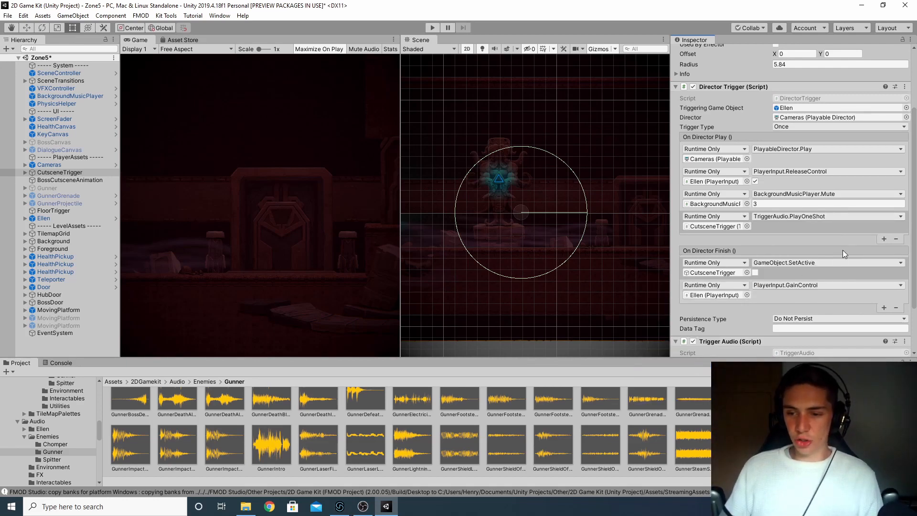
Review the CutsceneTrigger components, playtest Zone5 by moving Ellen into the boss cutscene, and stop the playtest.
{"action": "scroll", "coordinate": [833, 228], "scroll_direction": "down", "scroll_amount": 3}
{"action": "scroll", "coordinate": [753, 236], "scroll_direction": "up", "scroll_amount": 6}
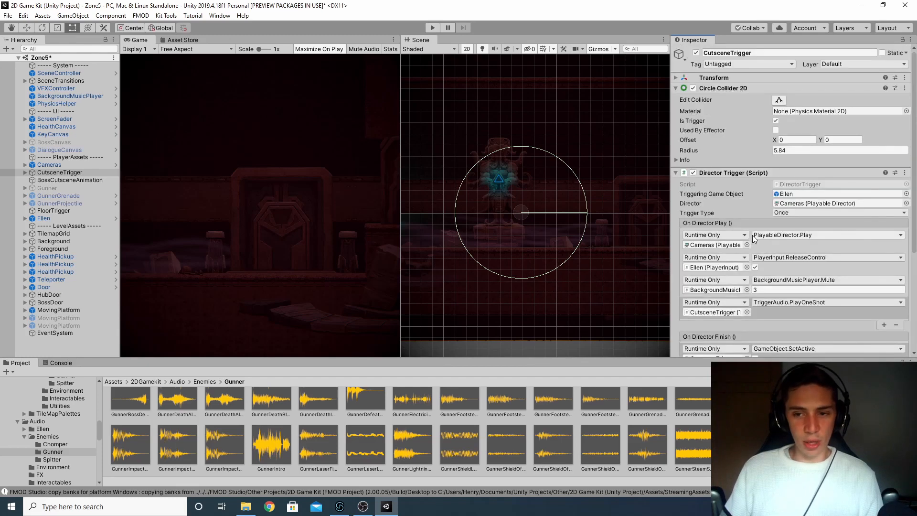
{"action": "left_click", "coordinate": [432, 27]}
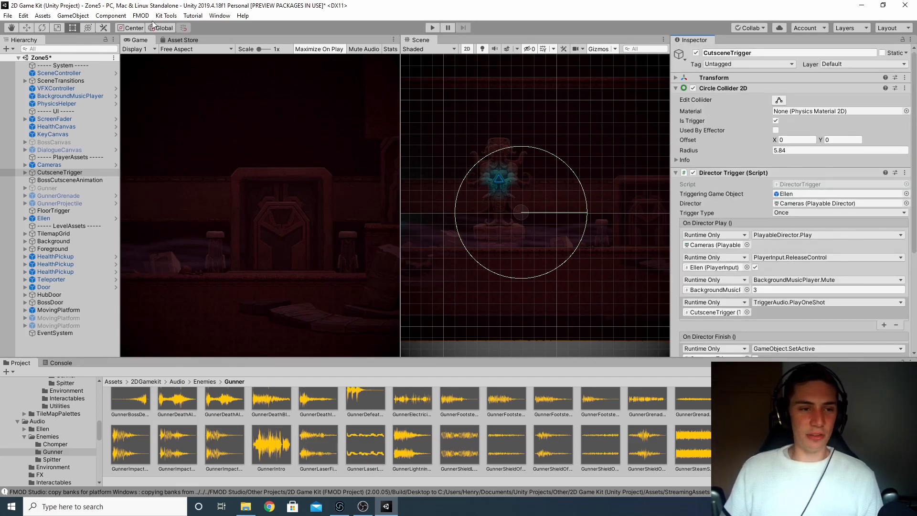
{"action": "key", "text": "d"}
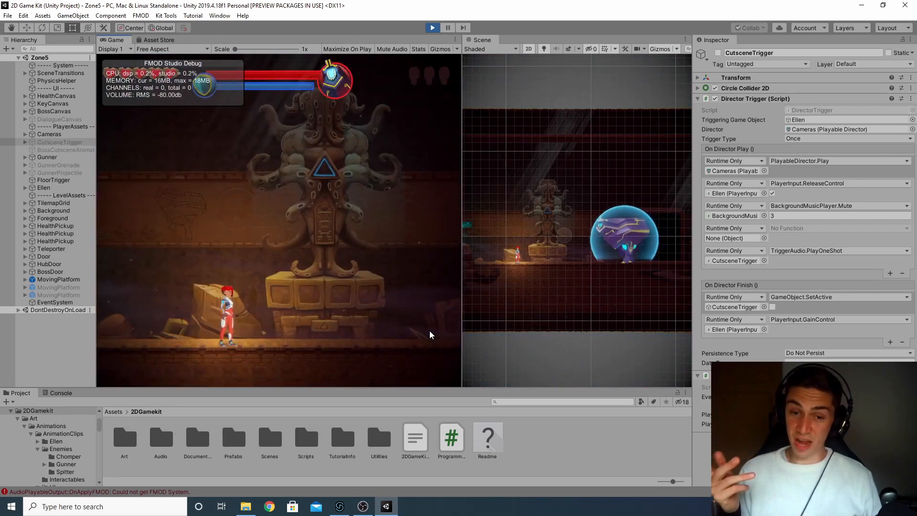
{"action": "left_click", "coordinate": [433, 28]}
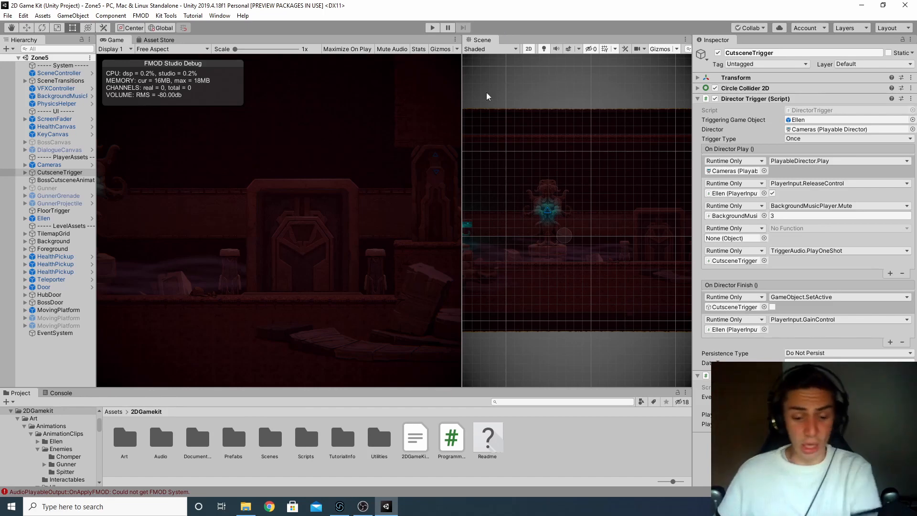
Switch to FMOD Studio, place the playback cursor at the start of the GunnerIntro instrument, and return to Unity.
{"action": "left_click", "coordinate": [339, 507]}
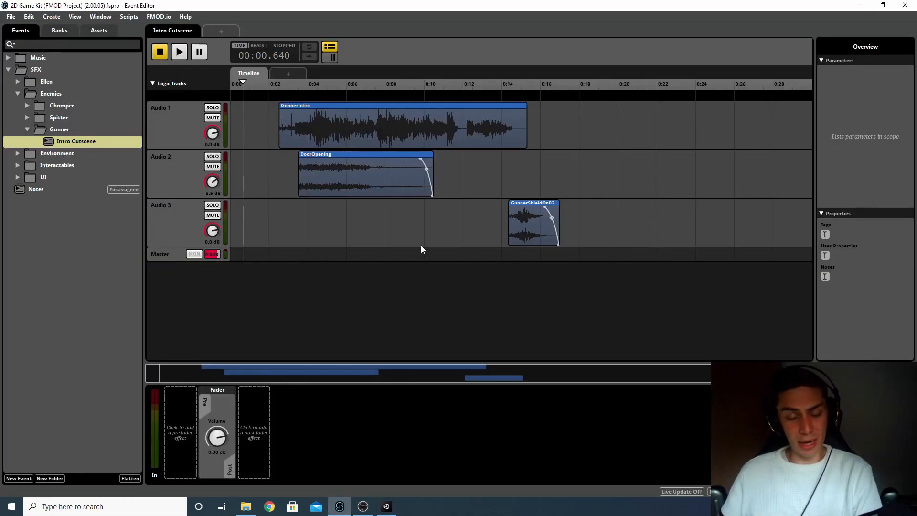
{"action": "left_click", "coordinate": [281, 99]}
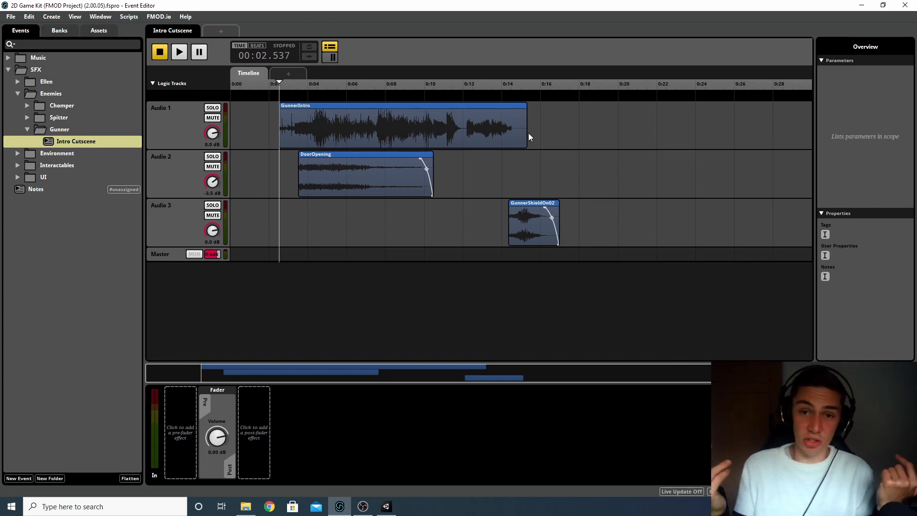
{"action": "left_click", "coordinate": [386, 507]}
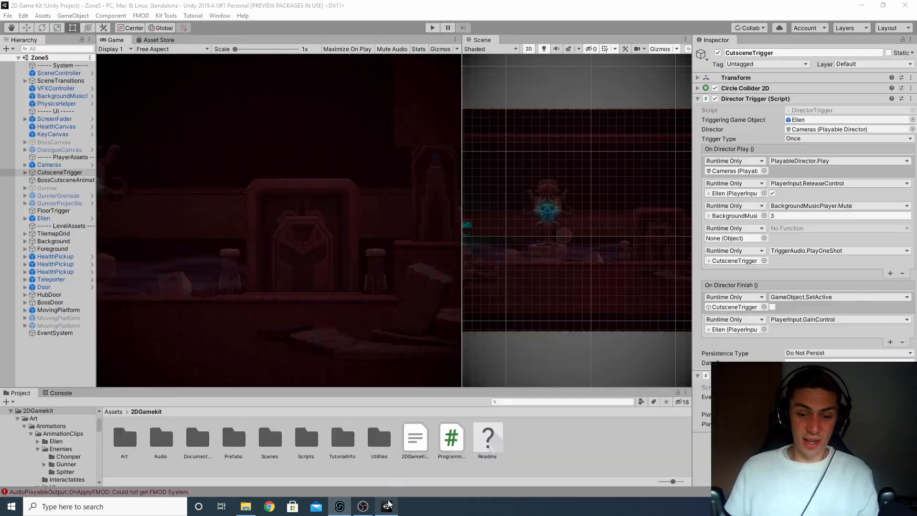